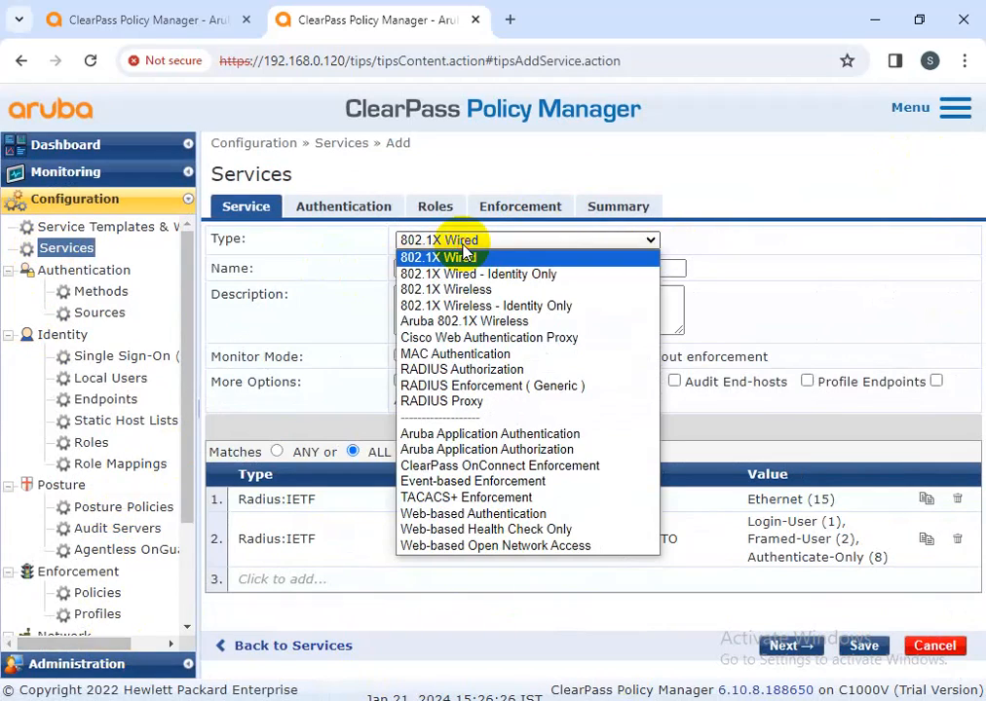
Set the service type to MAC Authentication, name it USA-MAC-AUTH-Service, and enable the Authorization and Profile Endpoints options
click(462, 355)
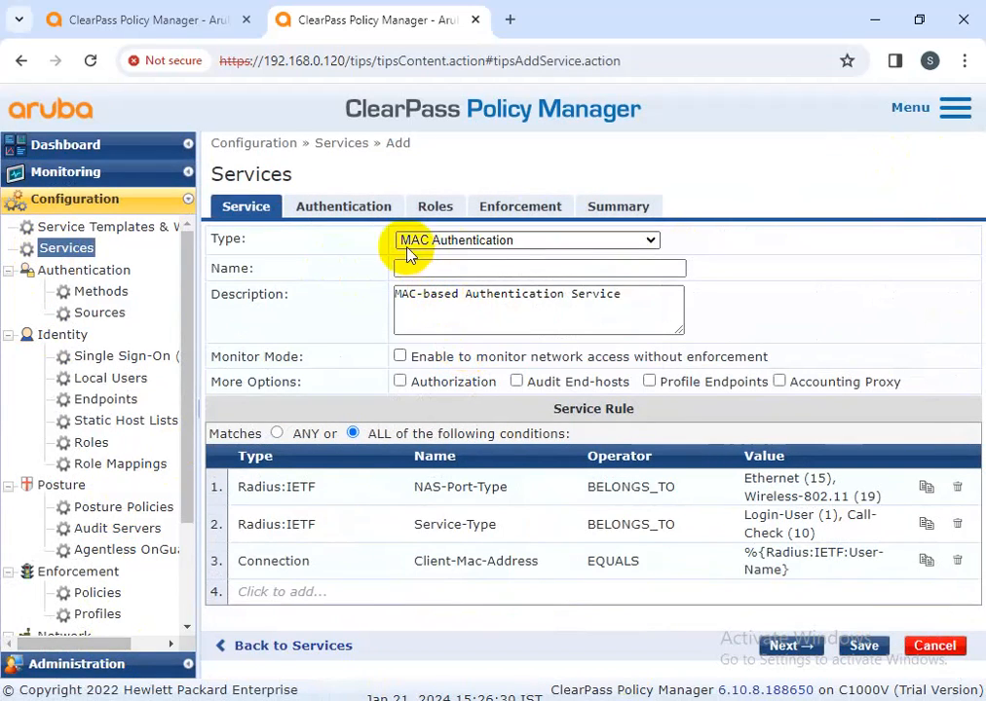
click(456, 268)
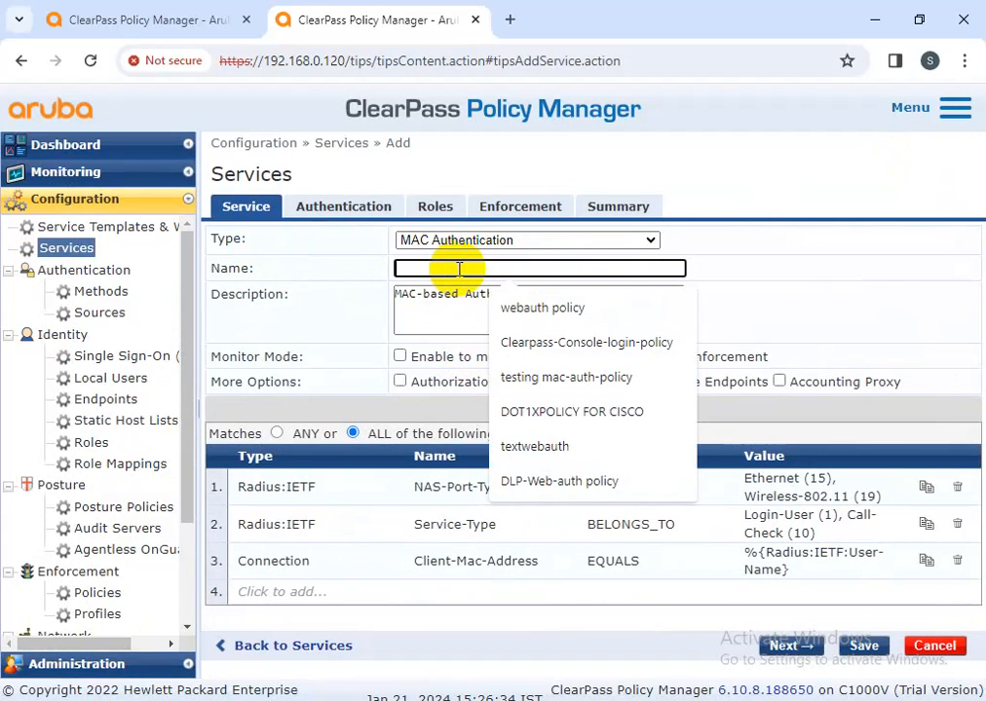
text(USA-MAC-AUTH-Service)
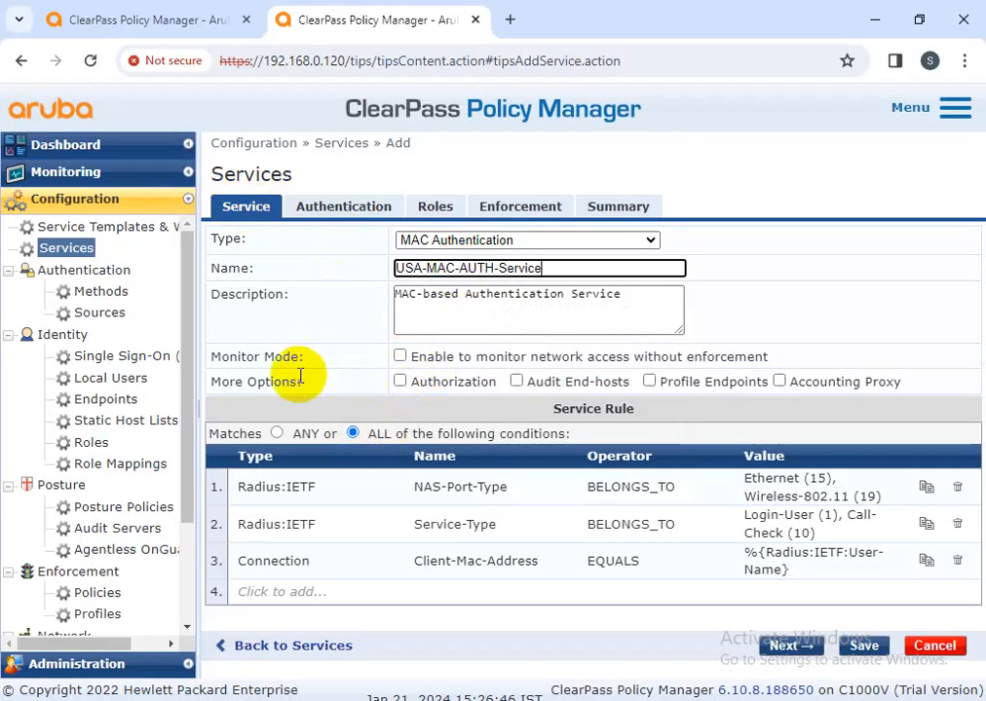
click(400, 382)
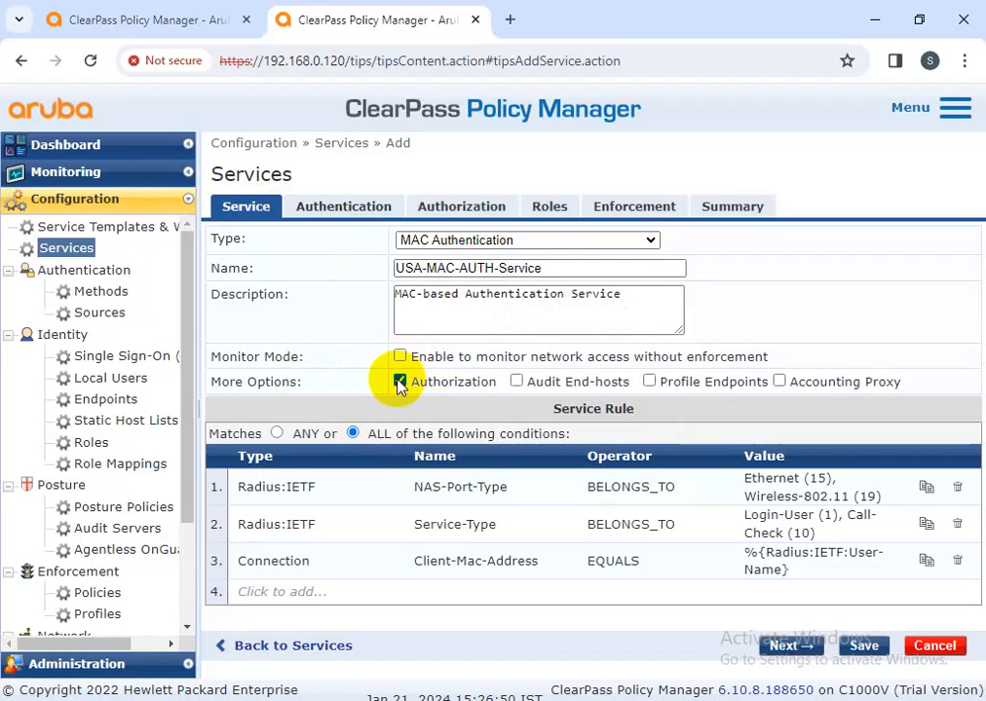
click(649, 382)
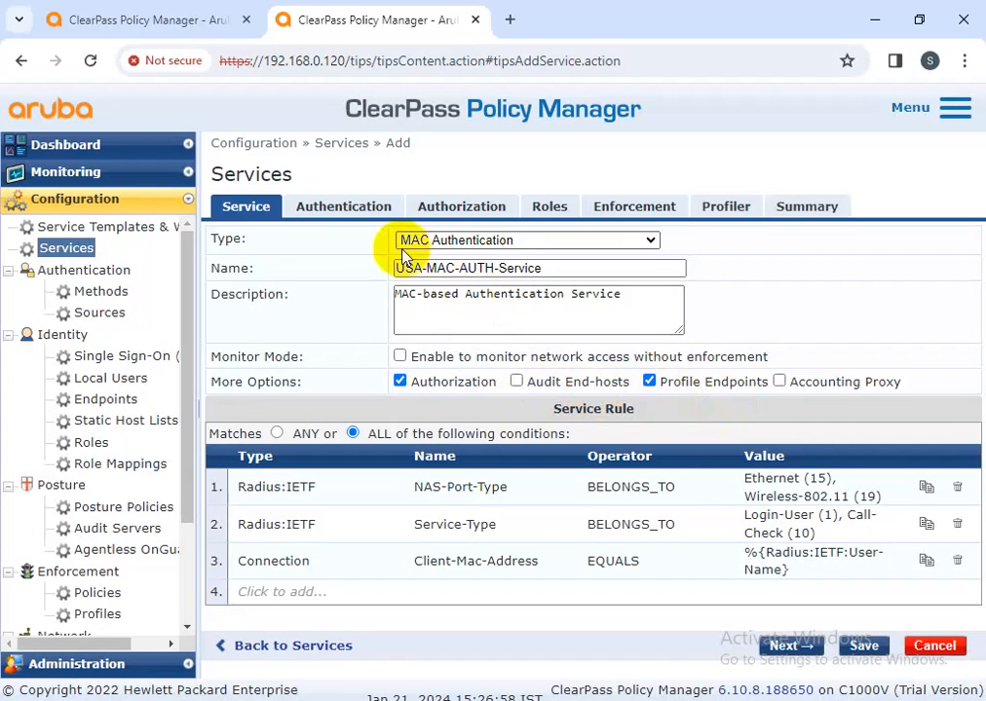
Add [Endpoints Repository] [Local SQL DB] as the service's authentication source, alongside the [Allow All MAC AUTH] method
click(338, 212)
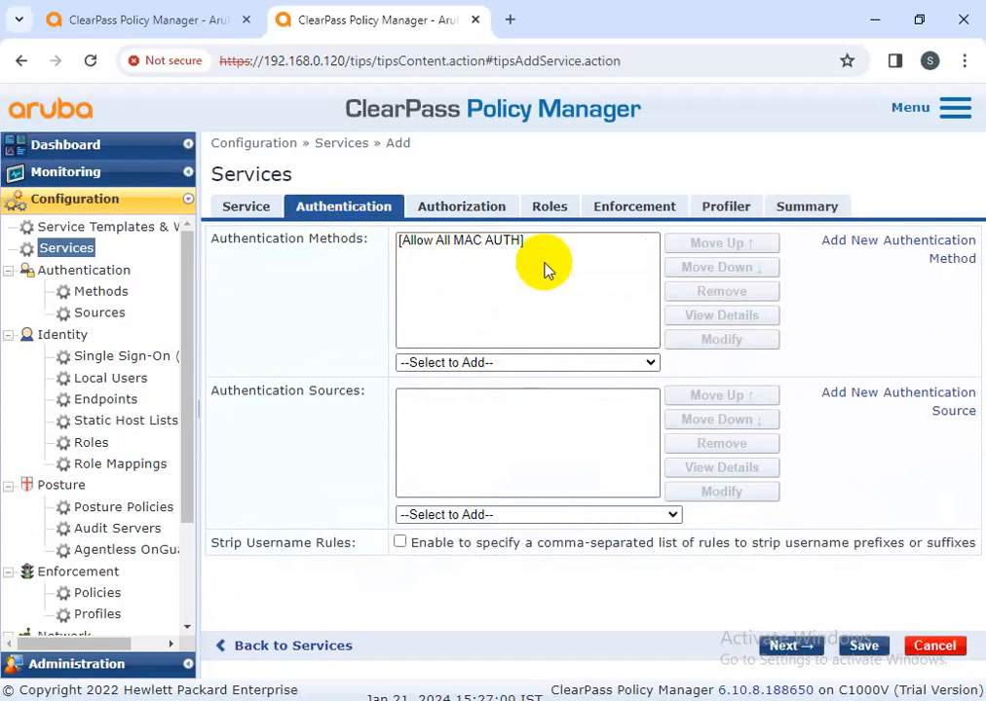
click(404, 242)
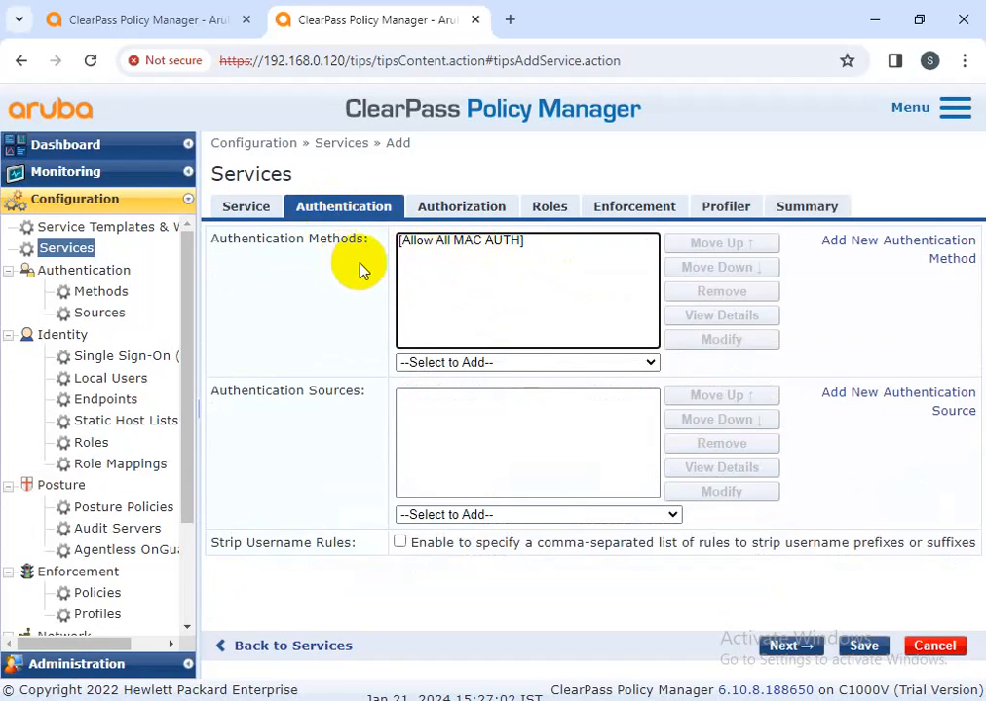
click(433, 251)
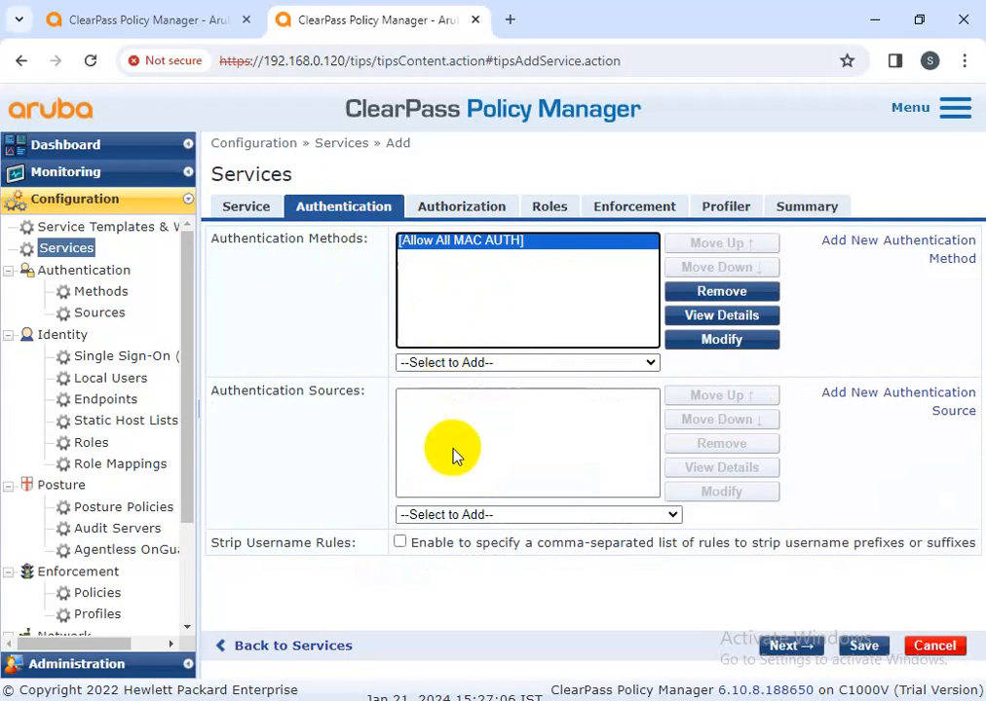
click(448, 514)
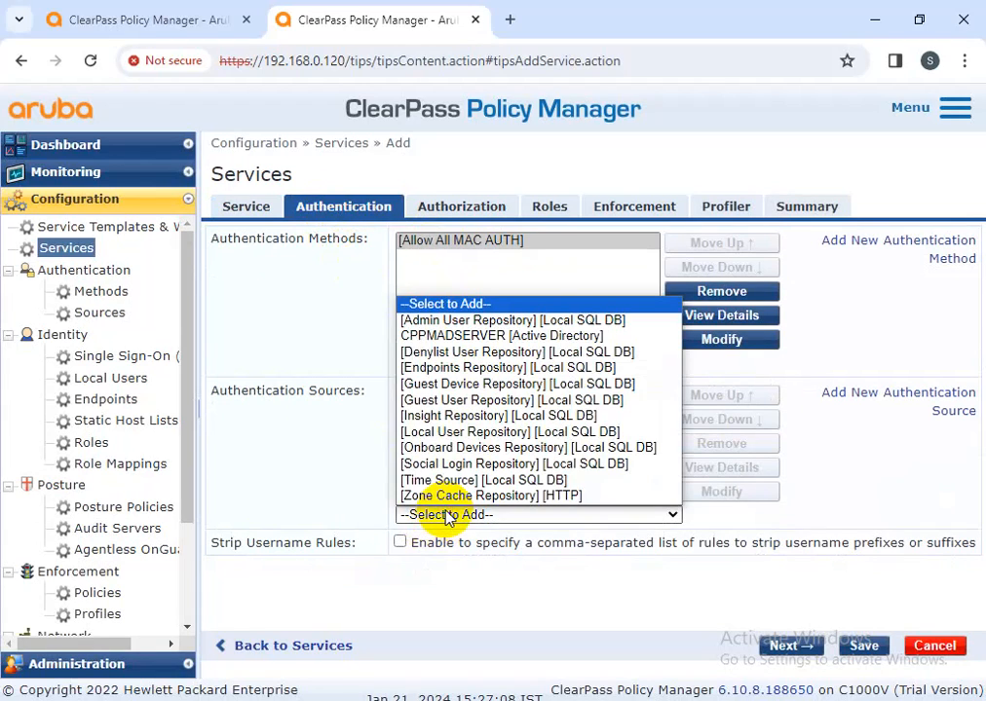
click(435, 367)
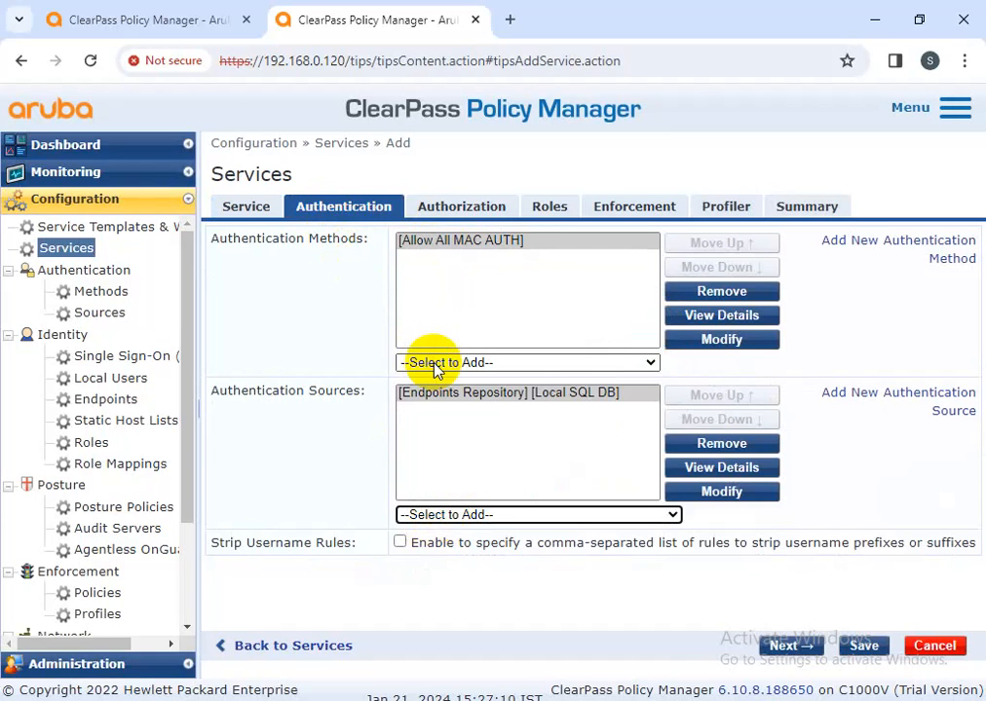
Review the new service's type, name and extra options, plus its authentication methods and sources
click(247, 206)
click(516, 243)
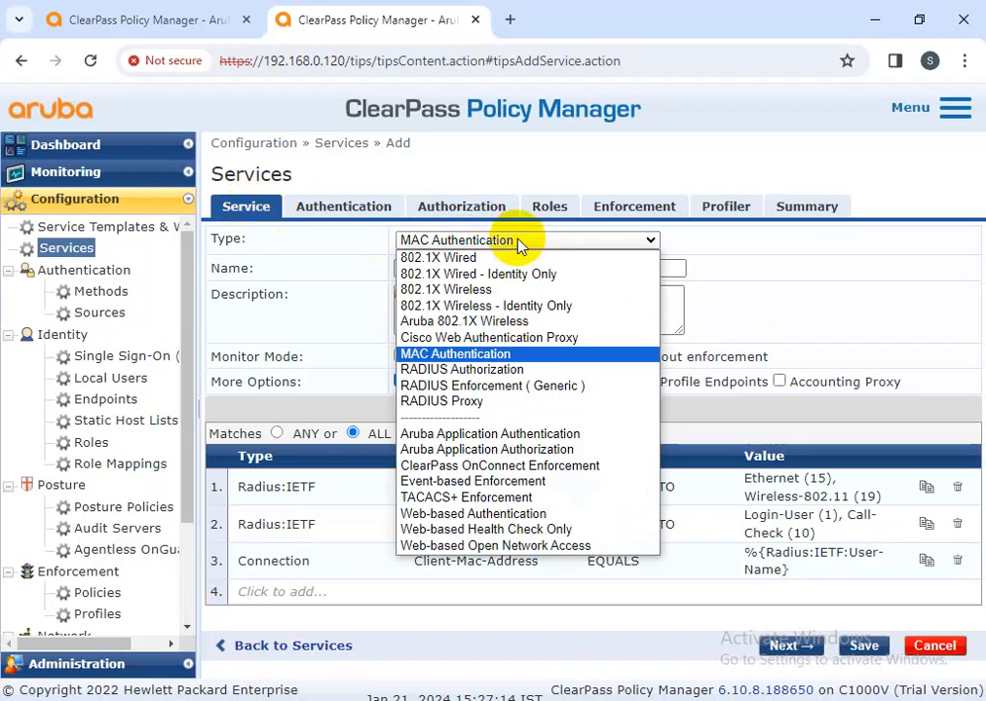
click(808, 288)
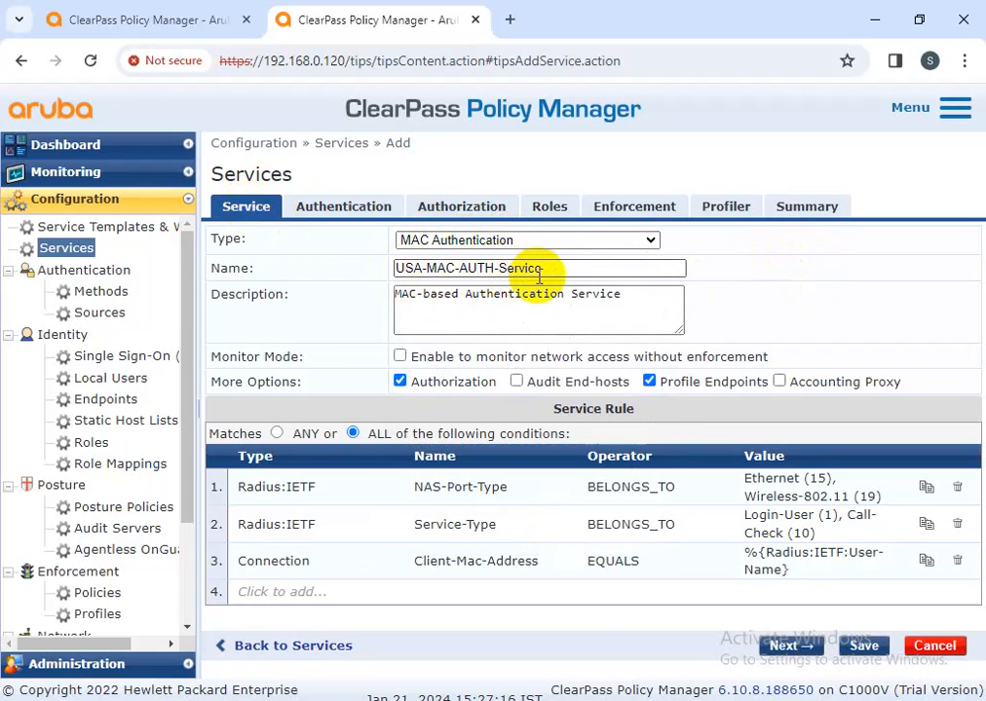
drag(531, 269, 396, 269)
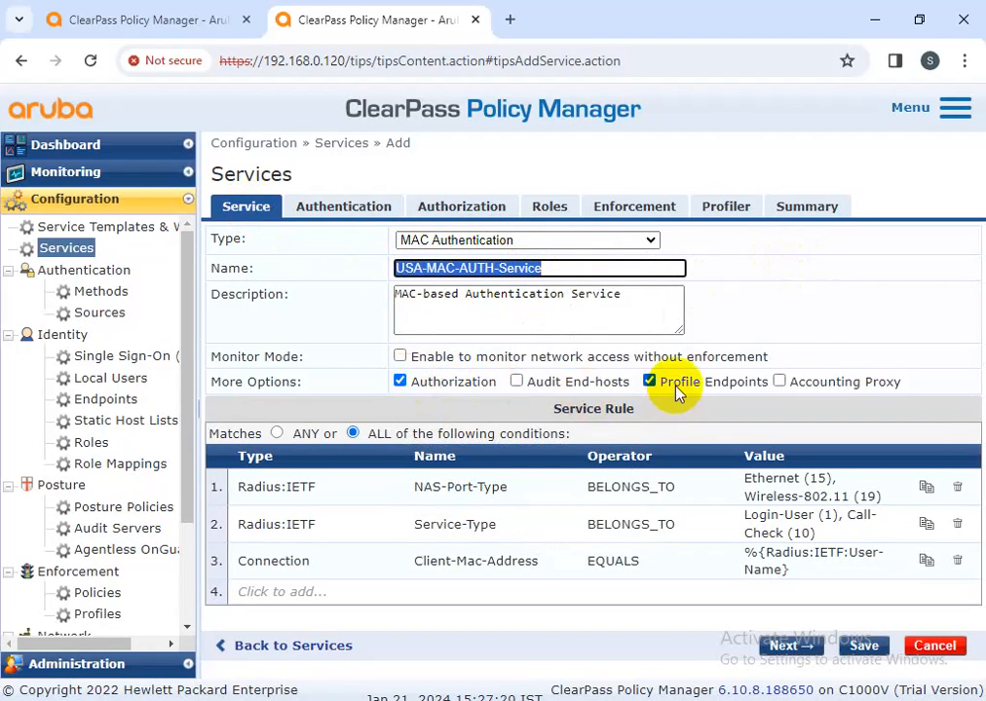
click(353, 205)
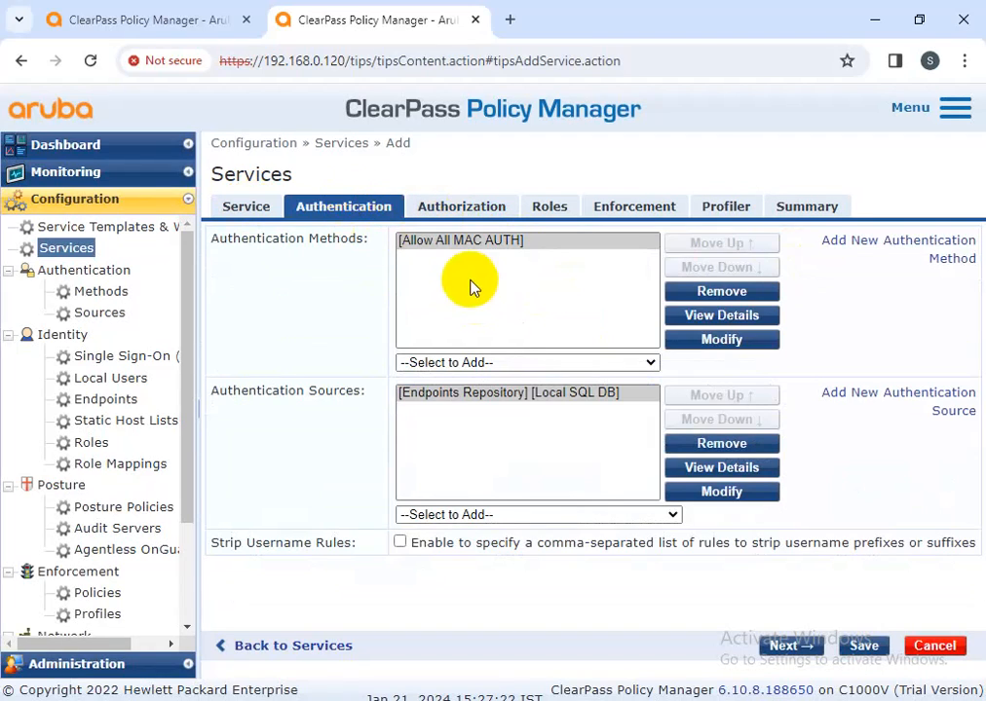
click(534, 246)
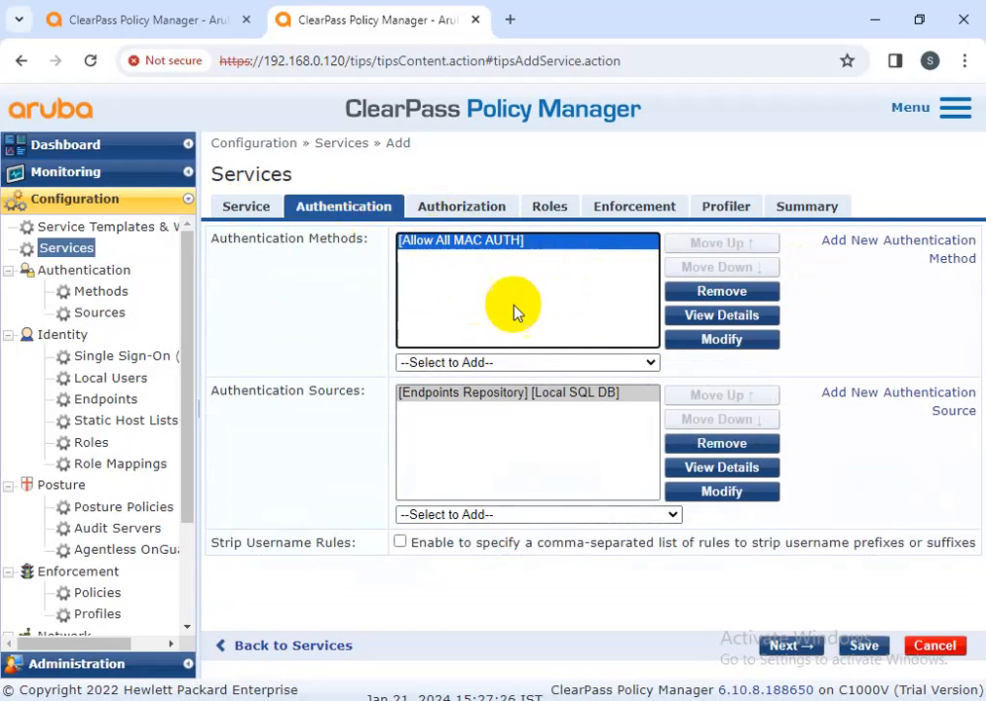
drag(231, 425, 385, 435)
click(483, 433)
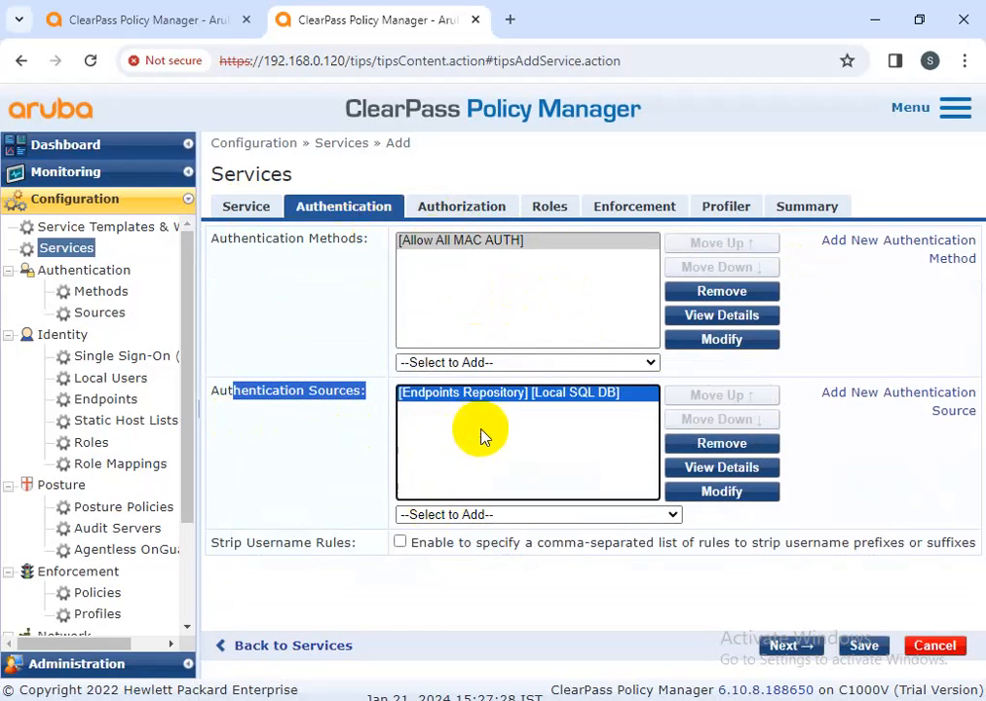
drag(517, 423, 427, 409)
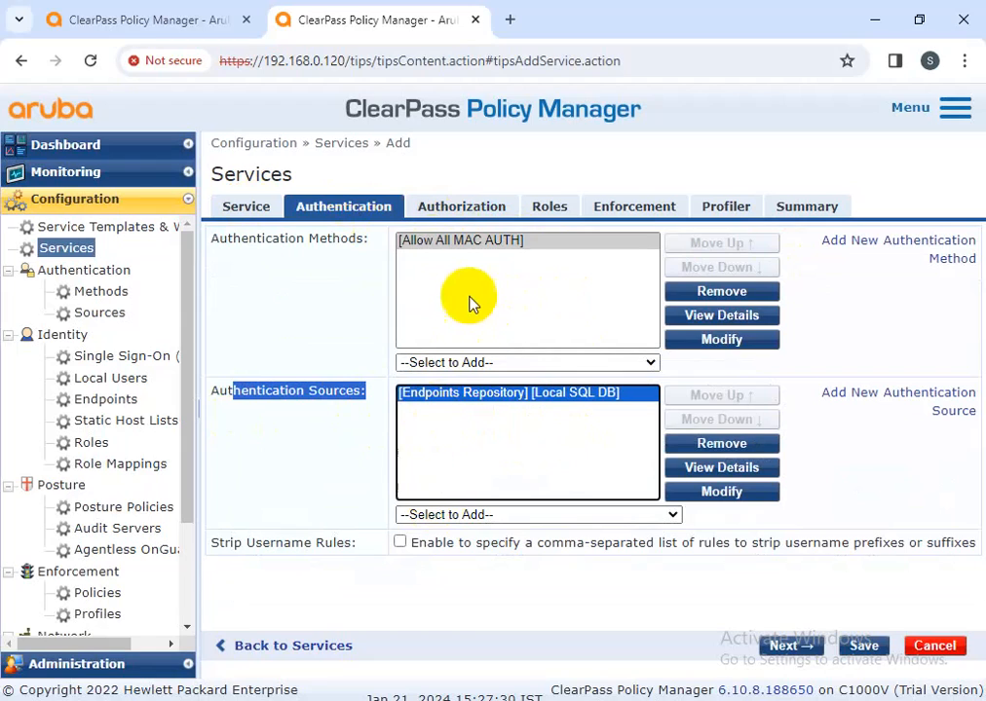
Add [Endpoints Repository] [Local SQL DB] as an additional authorization source for fetching role-mapping attributes
click(450, 211)
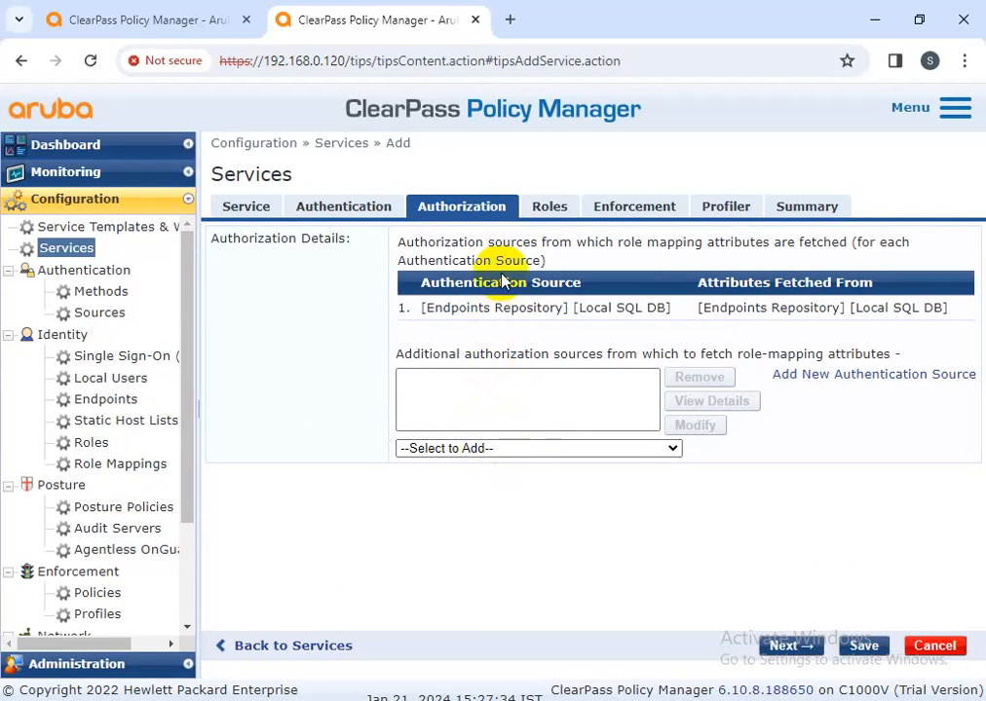
click(524, 450)
click(503, 530)
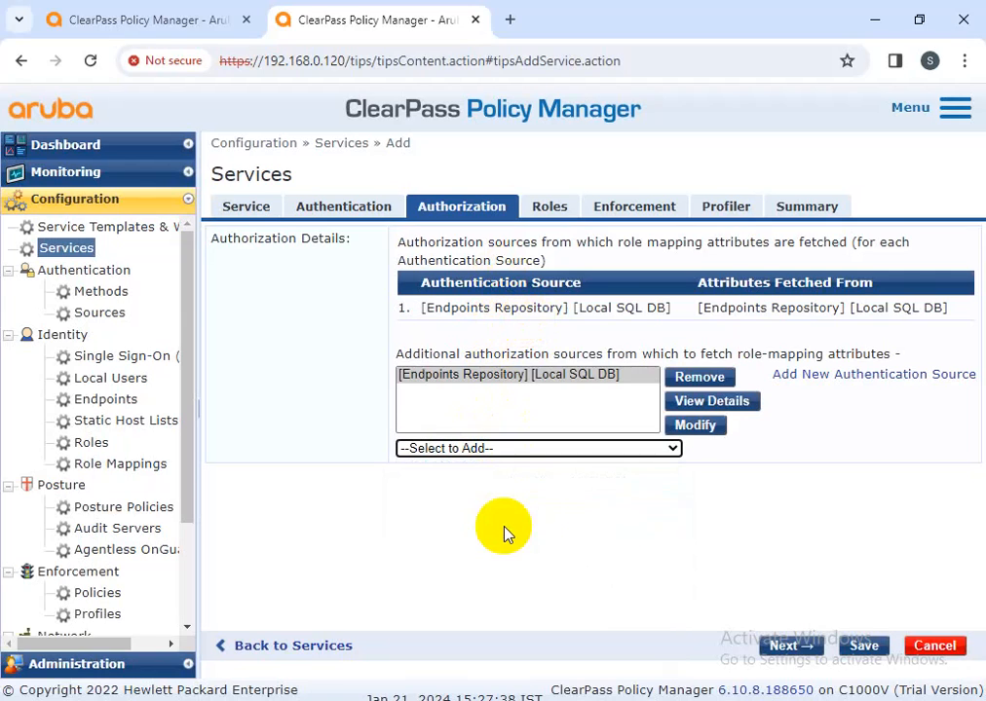
Assign [Guest Roles] as the service's role mapping policy and review the roles its conditions map to
click(550, 208)
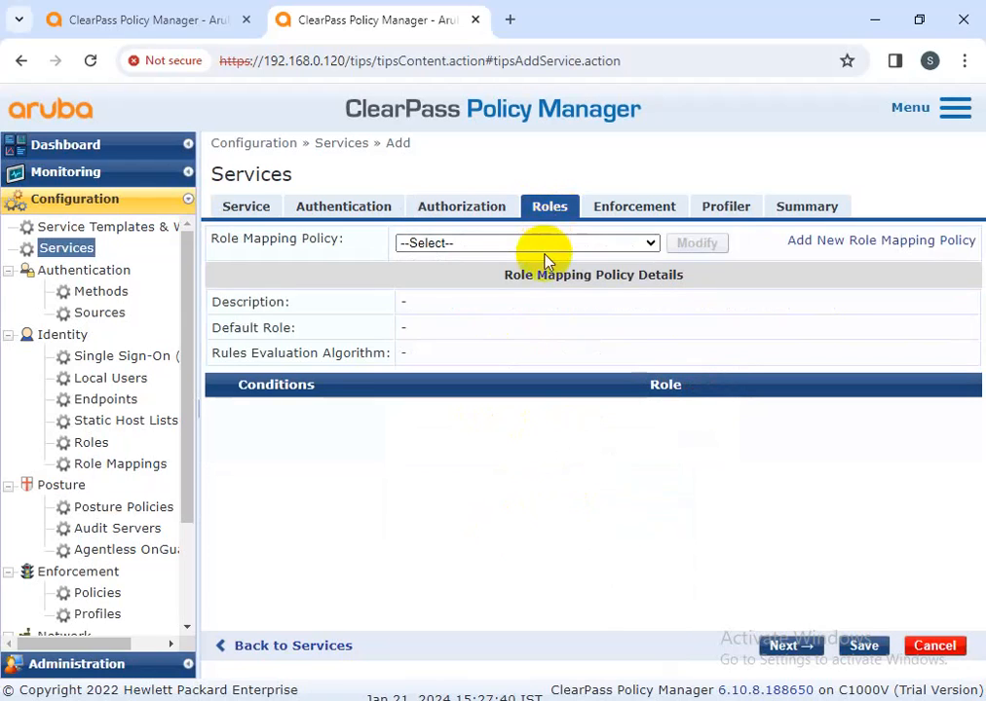
click(542, 248)
click(485, 278)
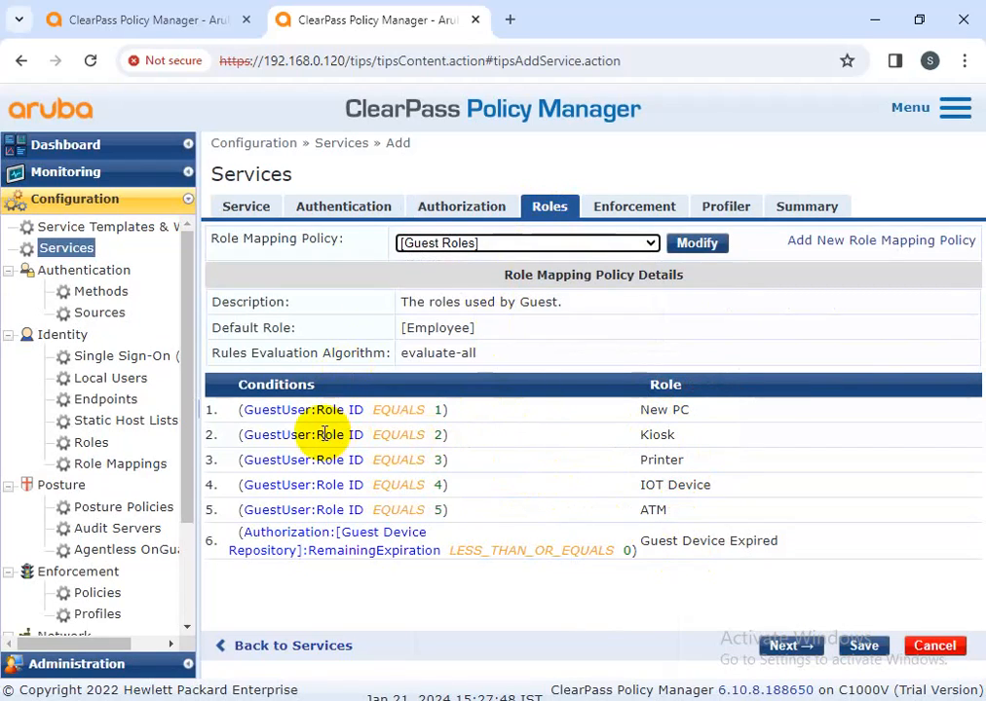
drag(703, 417, 623, 411)
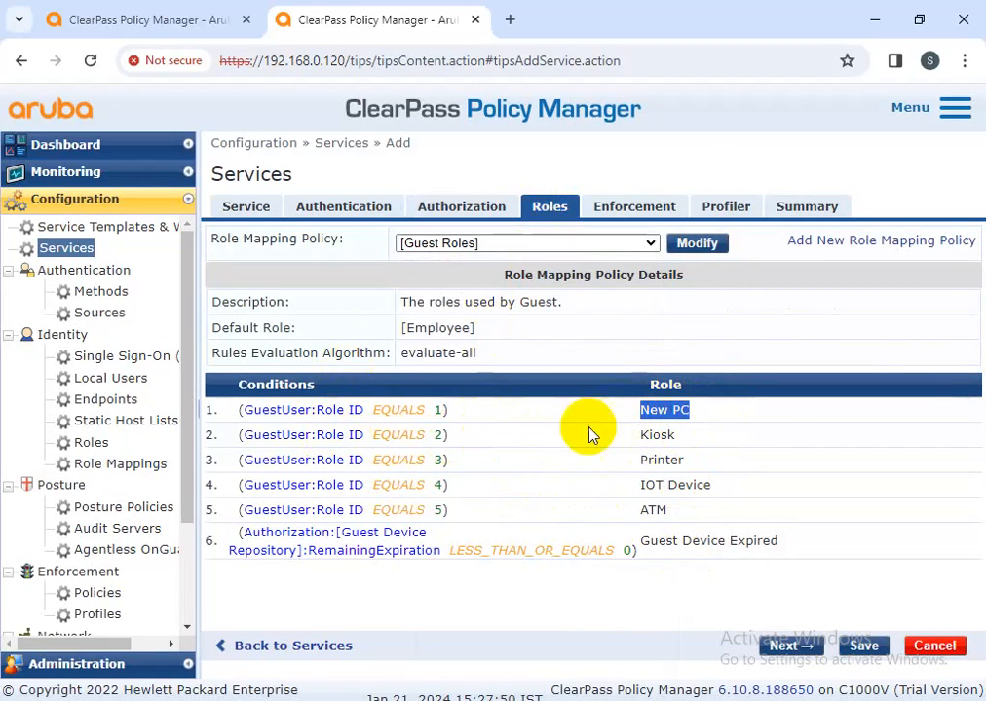
drag(683, 438, 598, 434)
drag(715, 459, 577, 506)
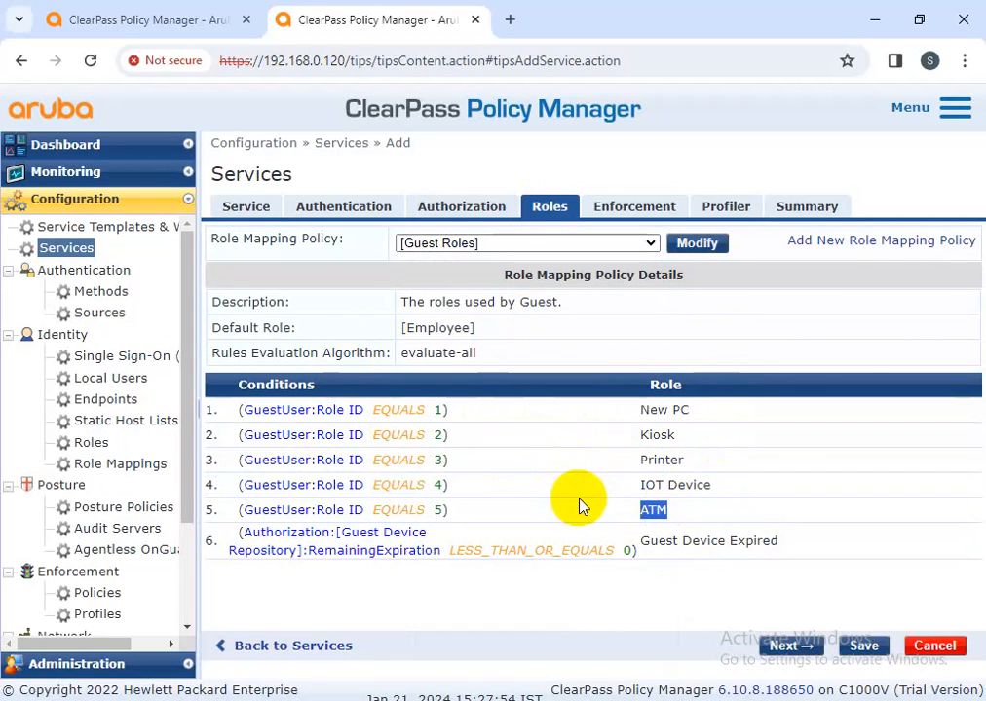
Open the [Guest Roles] role mapping policy for modification and show its mapping rules
click(696, 245)
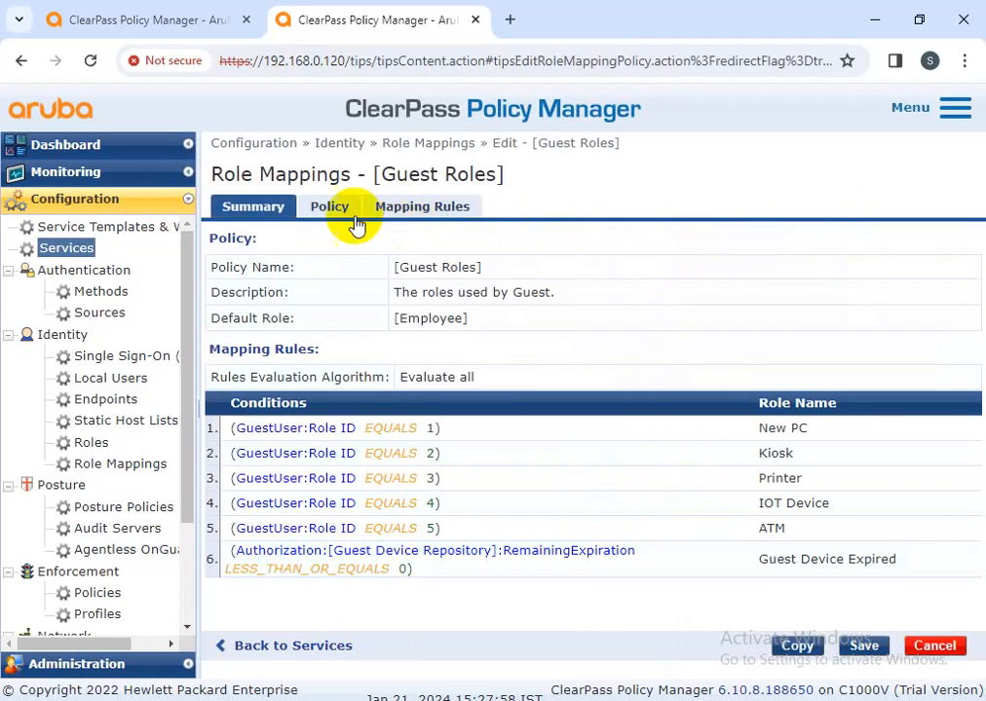
click(341, 220)
click(443, 215)
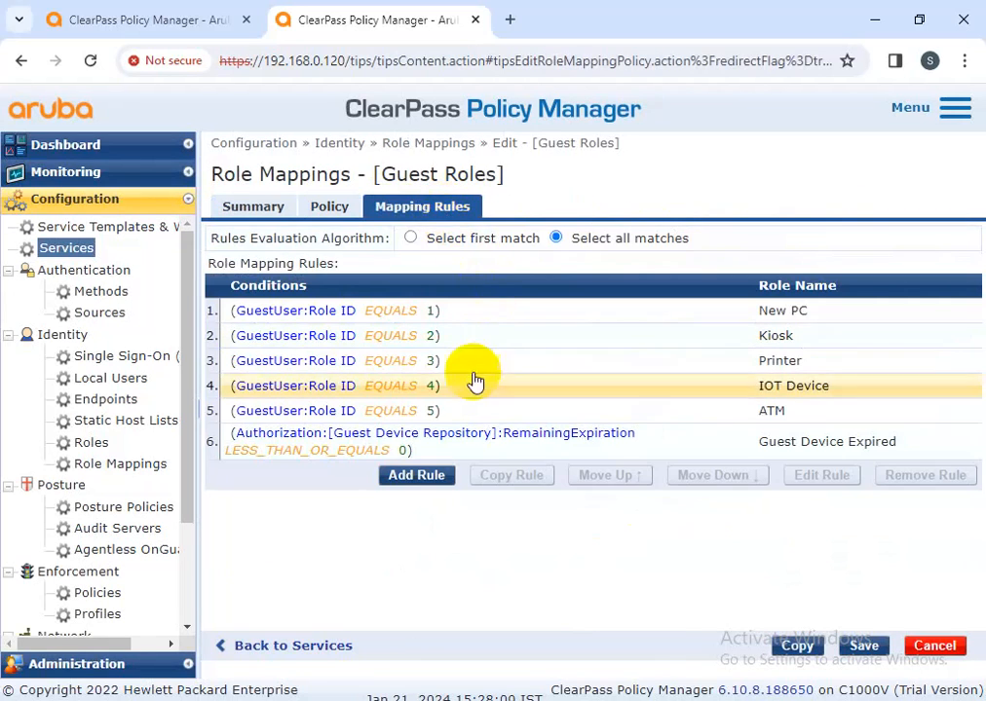
click(419, 475)
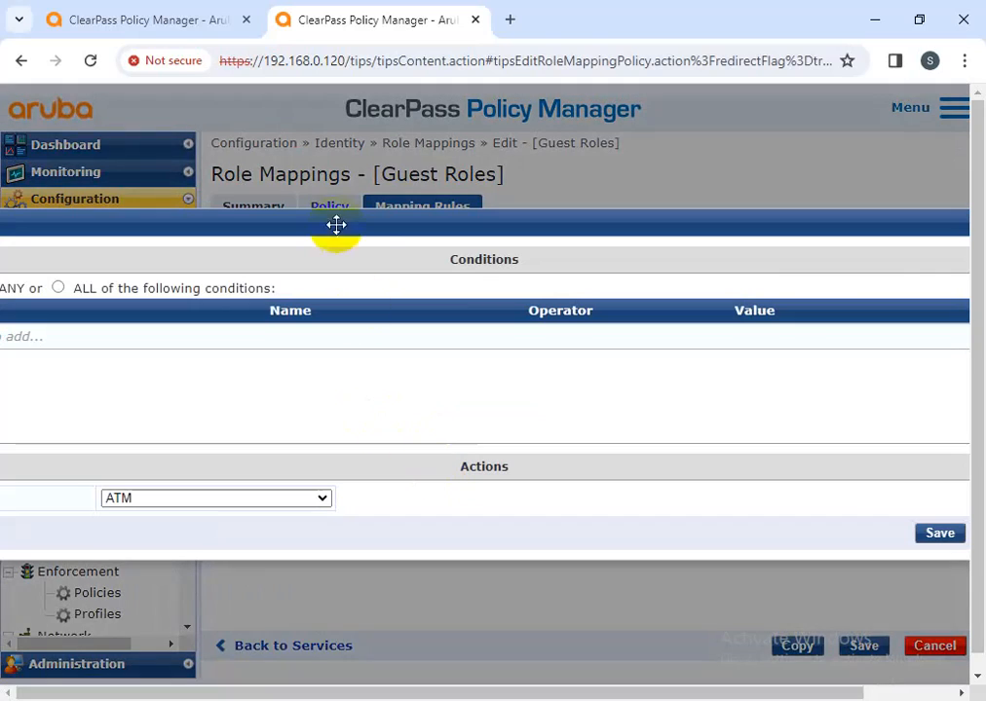
drag(662, 232, 449, 233)
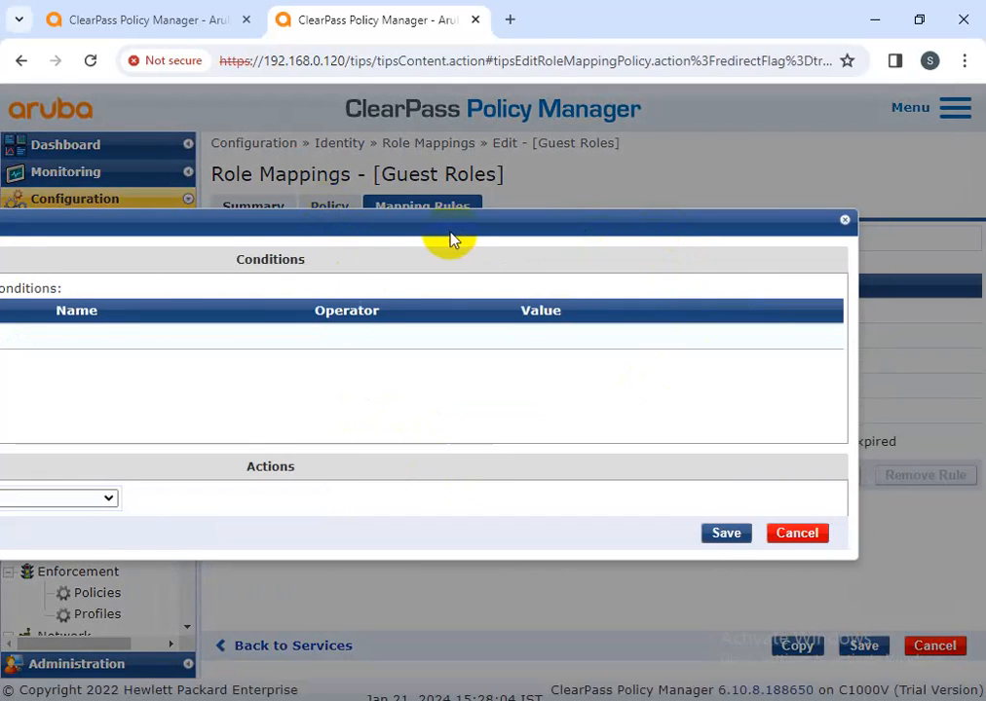
click(801, 536)
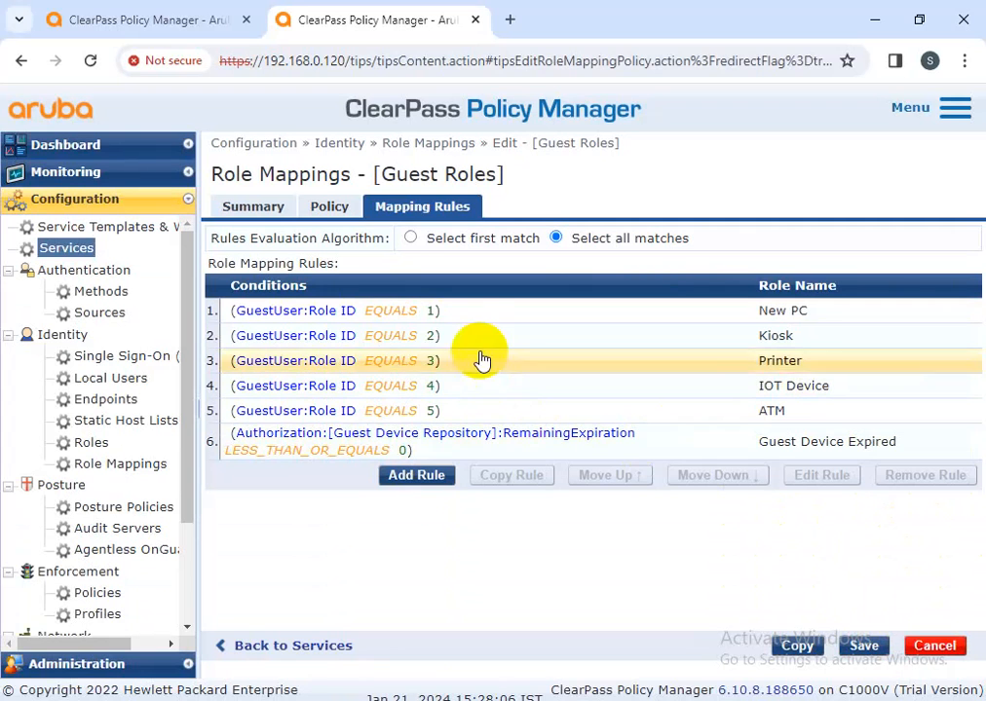
Duplicate the first mapping rule, which assigns New PC, and open the copy in the rules editor
click(460, 317)
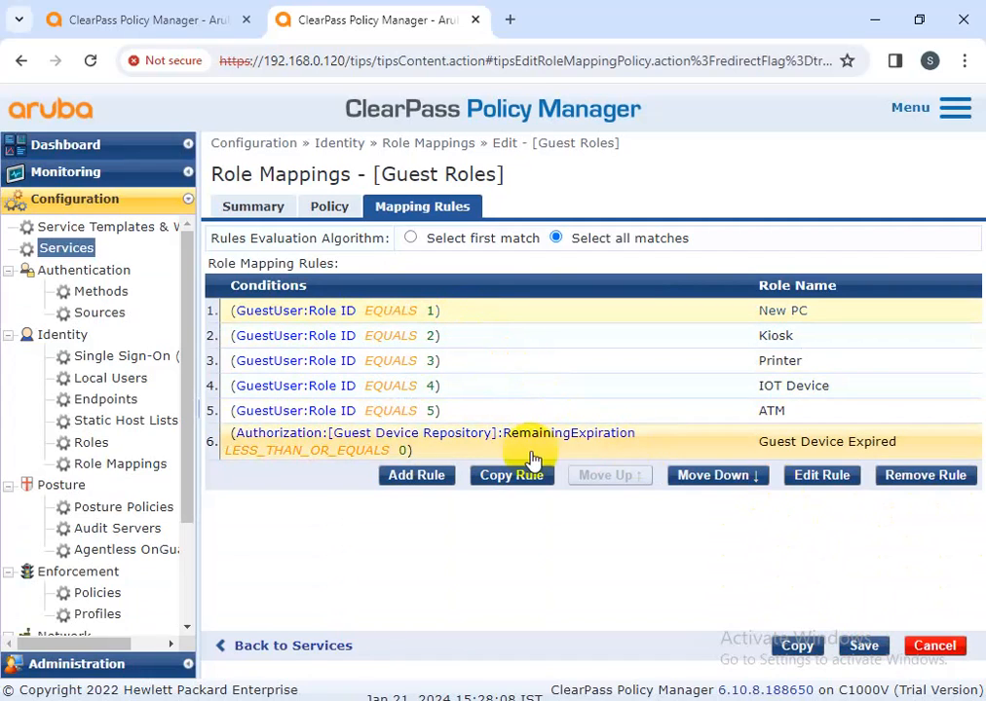
click(502, 483)
click(434, 338)
click(816, 502)
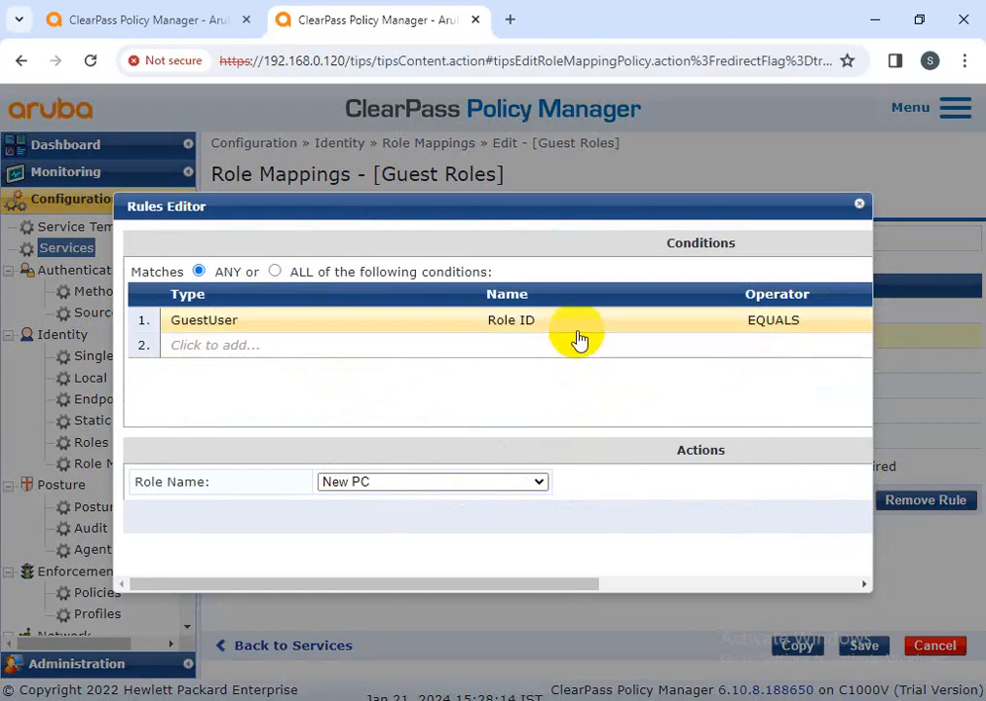
Look through the role names available for the duplicated mapping rule's action
mouse_move(589, 583)
mouse_down()
mouse_move(853, 578)
mouse_move(601, 579)
mouse_up()
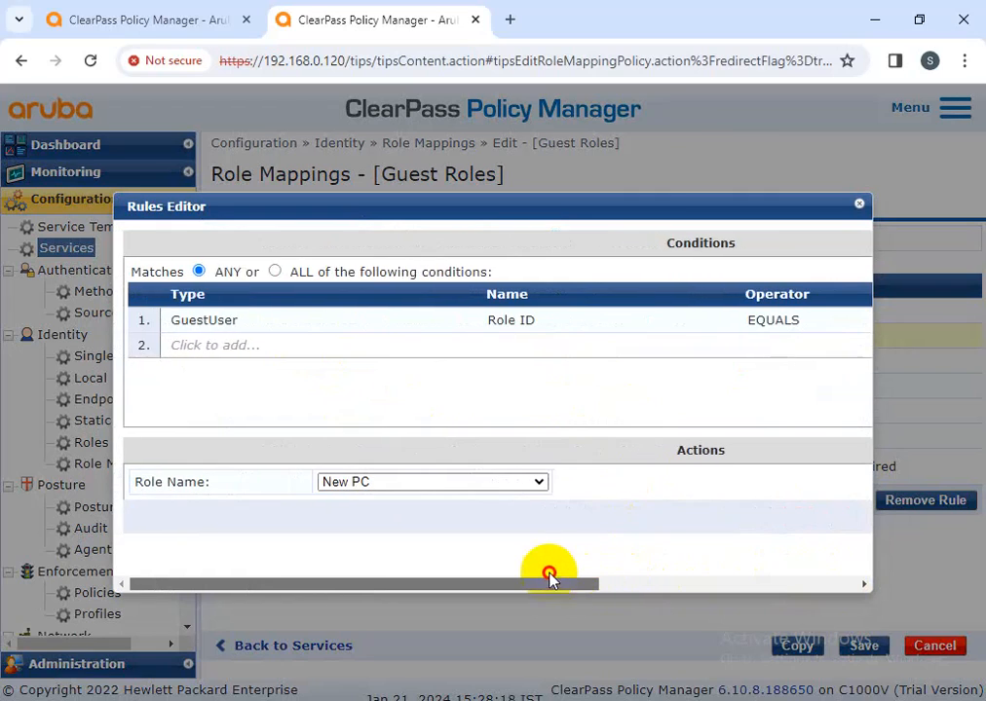
click(514, 487)
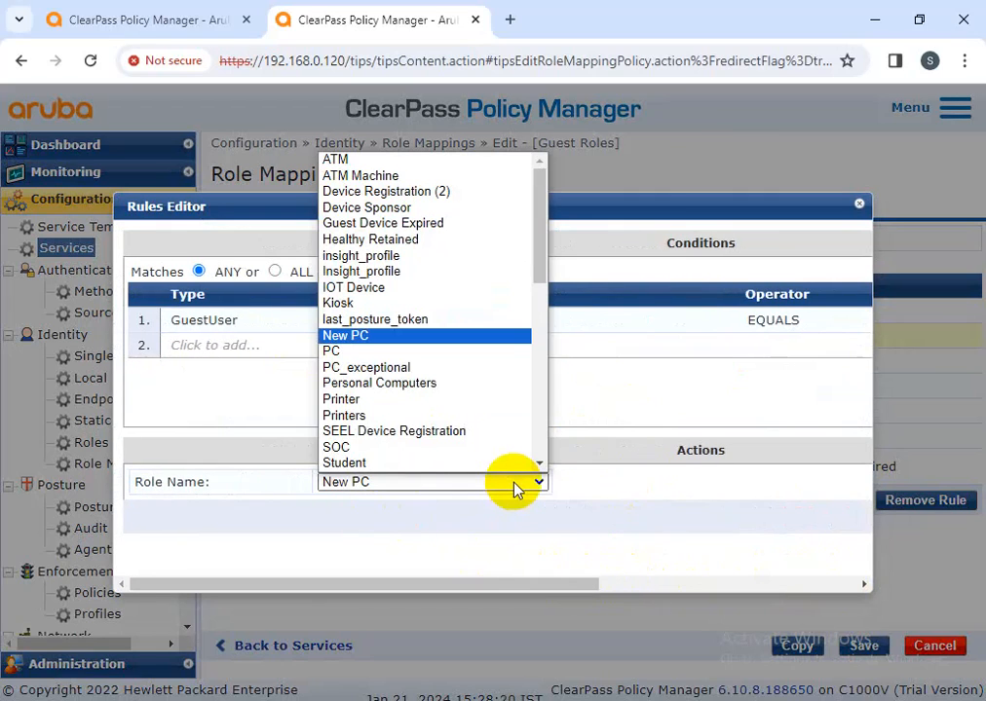
scroll(369, 321, up, 1)
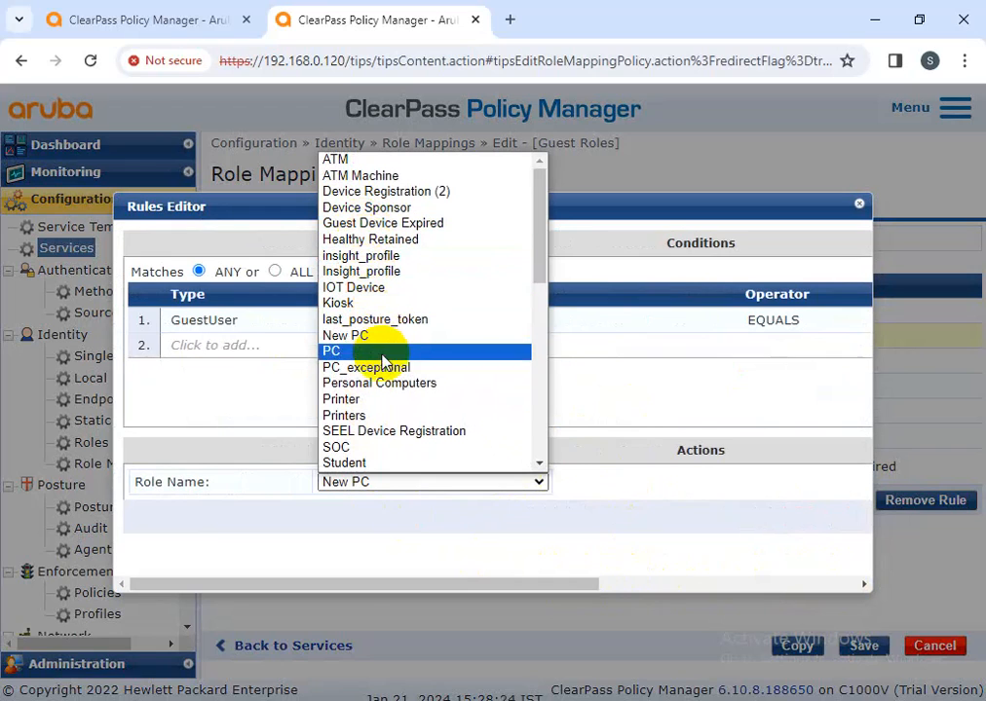
scroll(387, 404, down, 4)
scroll(387, 419, down, 4)
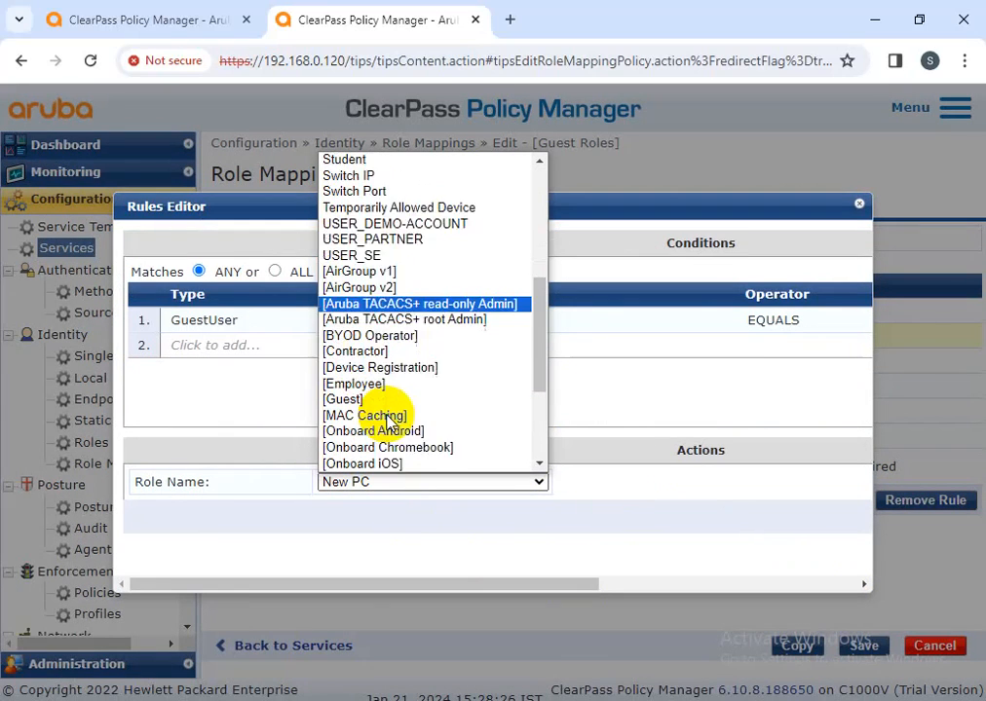
scroll(388, 418, down, 2)
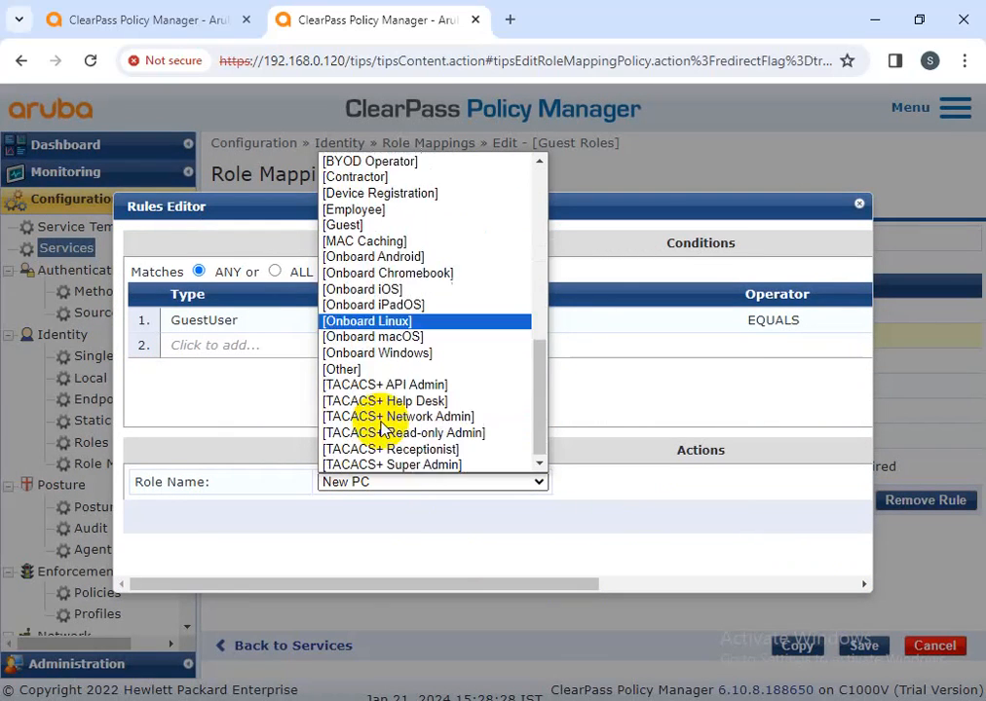
scroll(385, 420, up, 8)
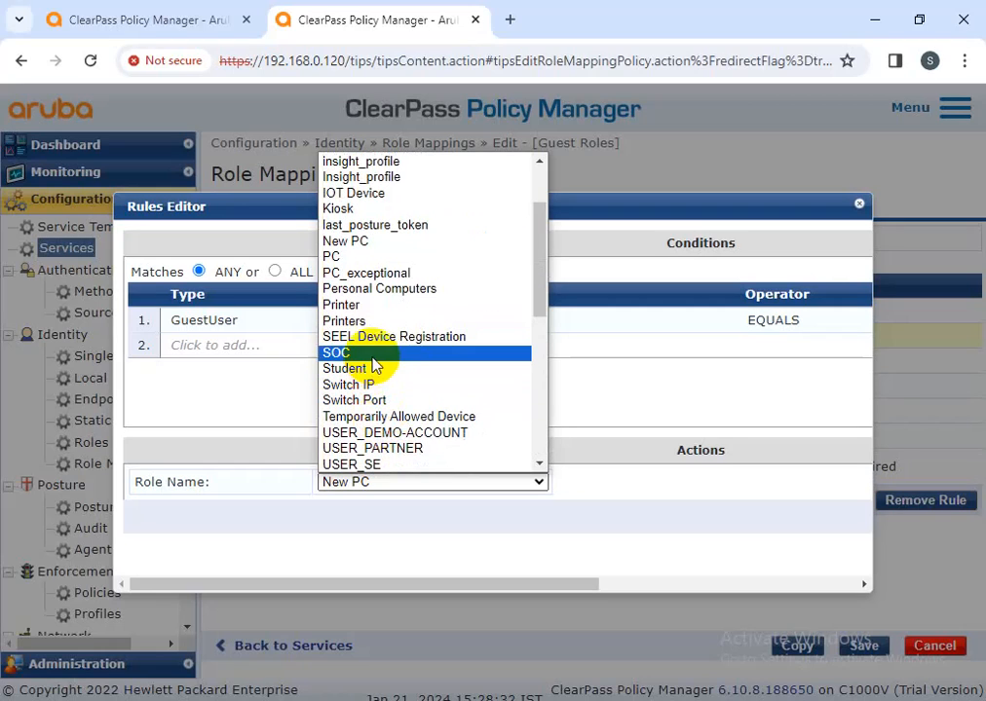
scroll(353, 276, up, 2)
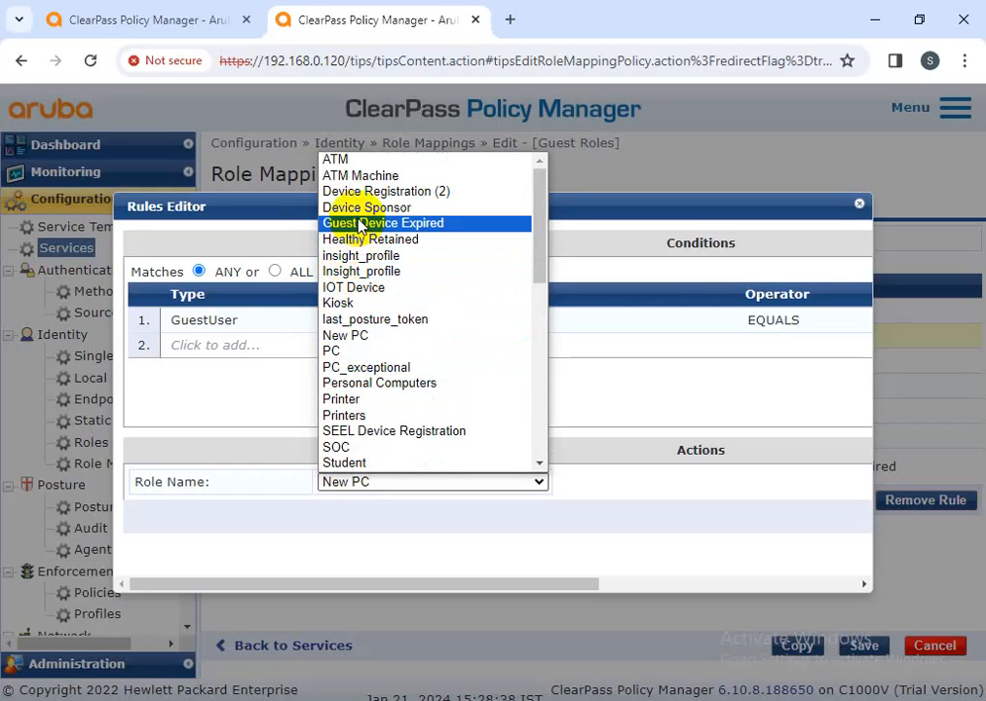
scroll(360, 226, down, 4)
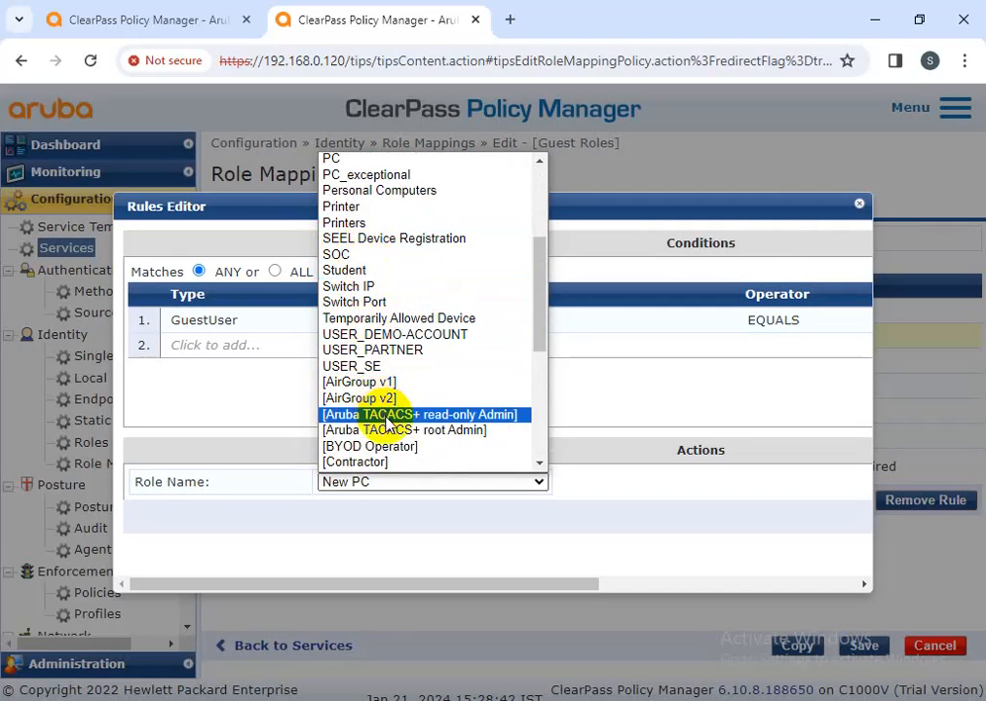
scroll(388, 424, down, 4)
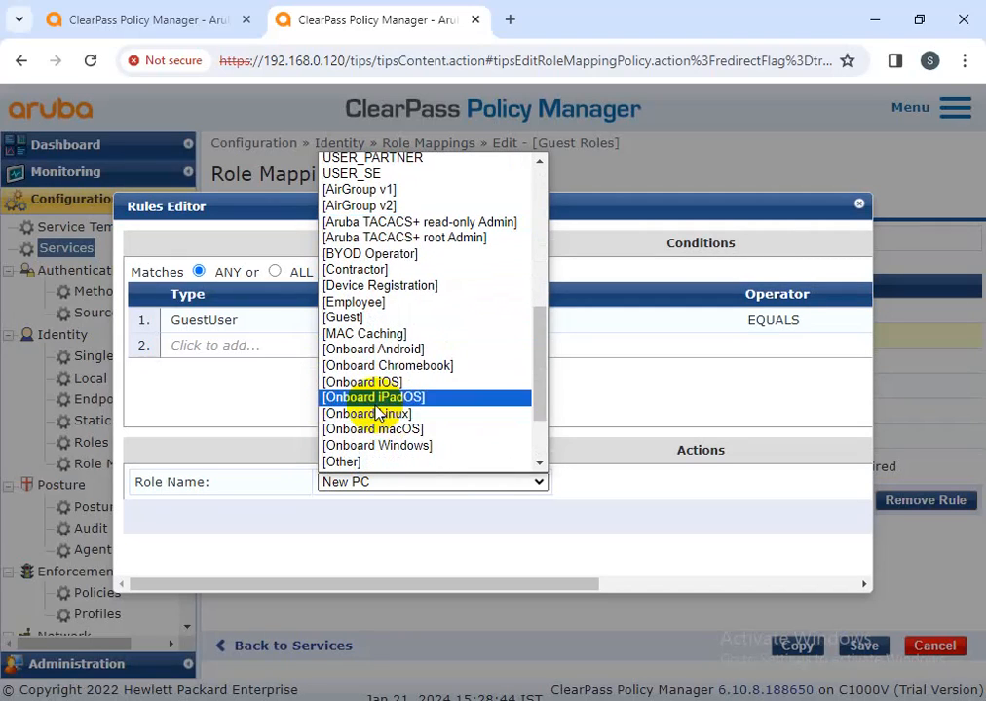
Close the rules editor and discard the unsaved changes to the [Guest Roles] role mapping policy
click(954, 239)
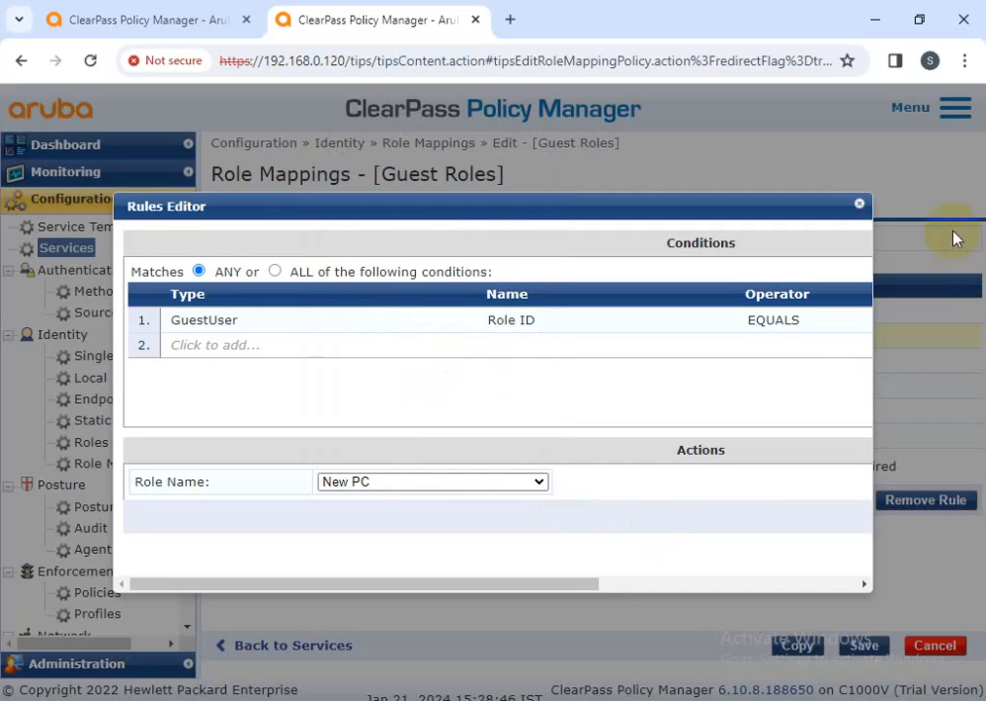
click(860, 207)
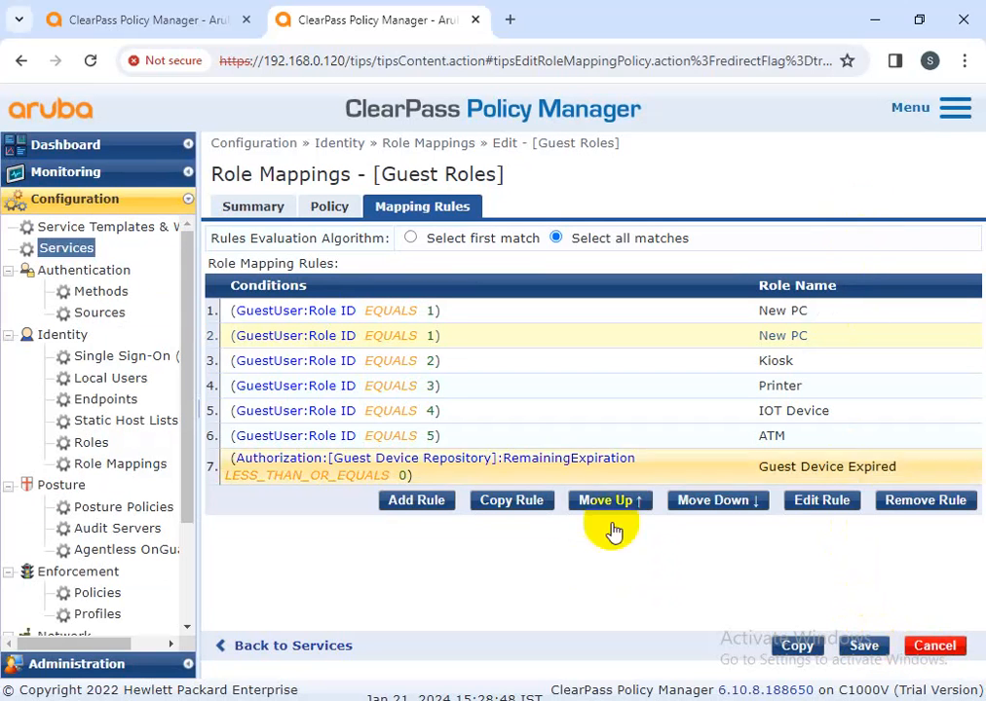
click(934, 647)
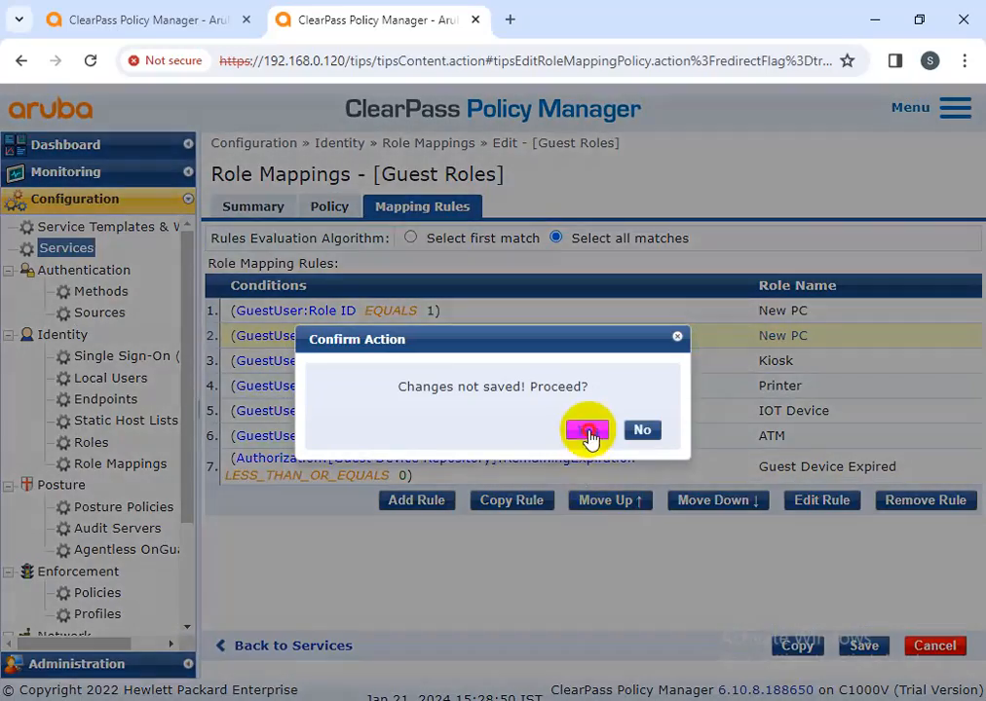
click(588, 430)
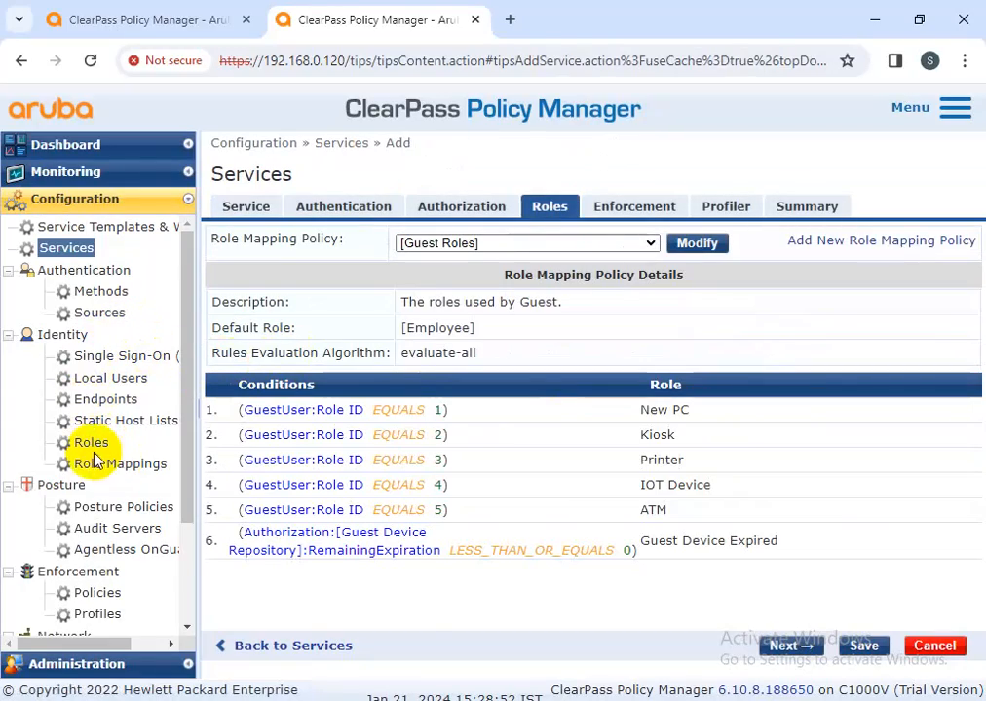
Abandon the unsaved service and open the list of Roles to check the existing role names
click(92, 444)
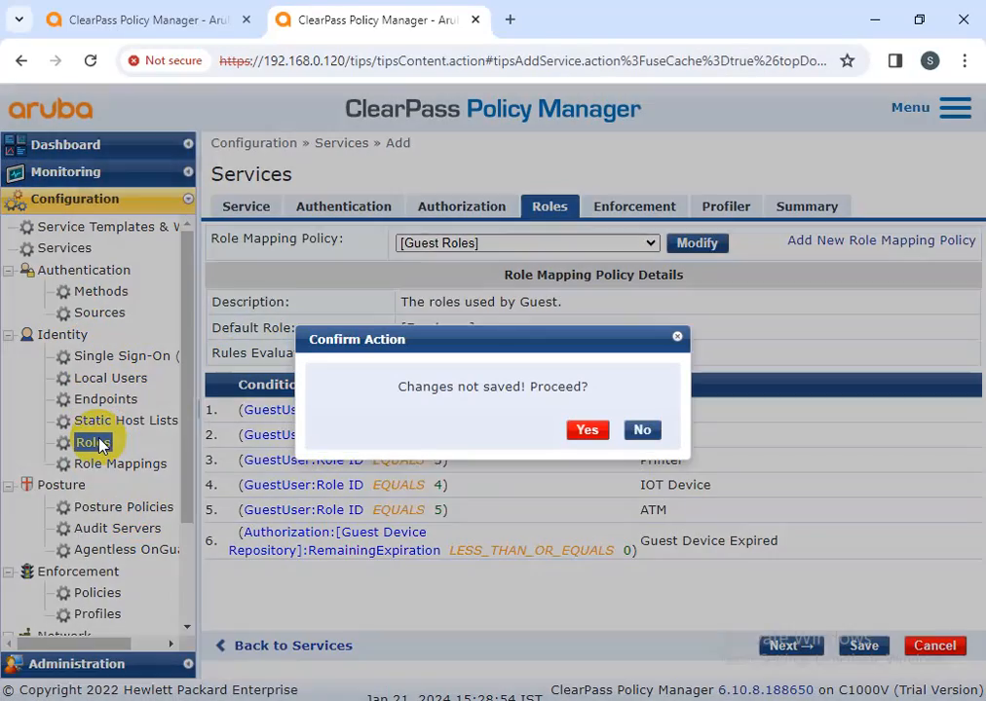
click(584, 428)
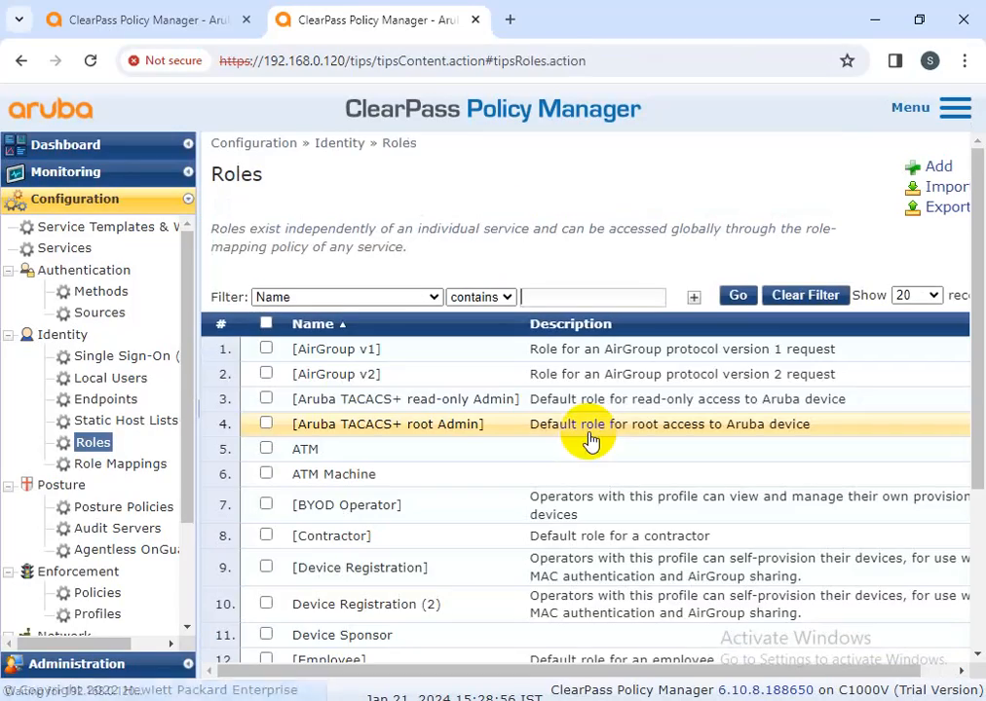
scroll(451, 434, down, 3)
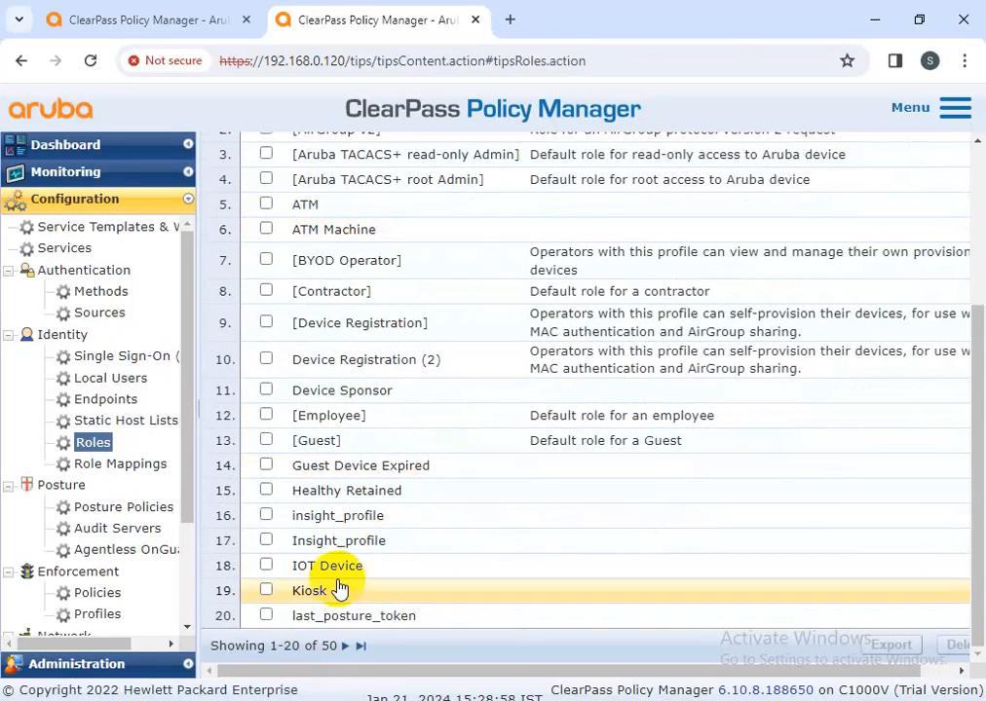
scroll(407, 579, up, 3)
scroll(404, 580, down, 3)
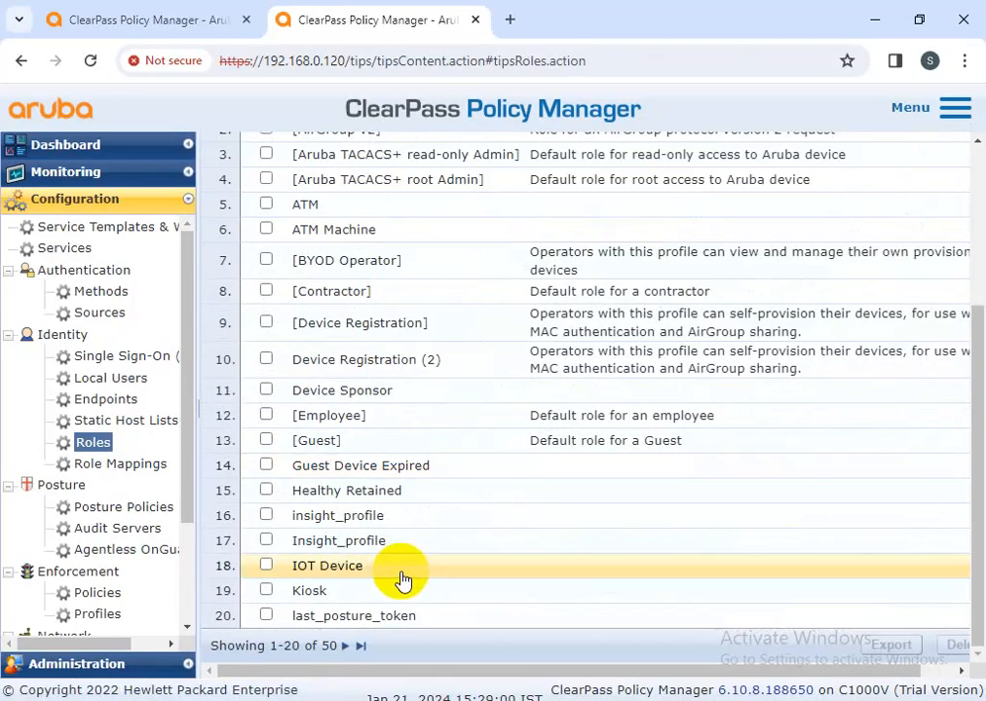
click(267, 590)
scroll(517, 576, up, 5)
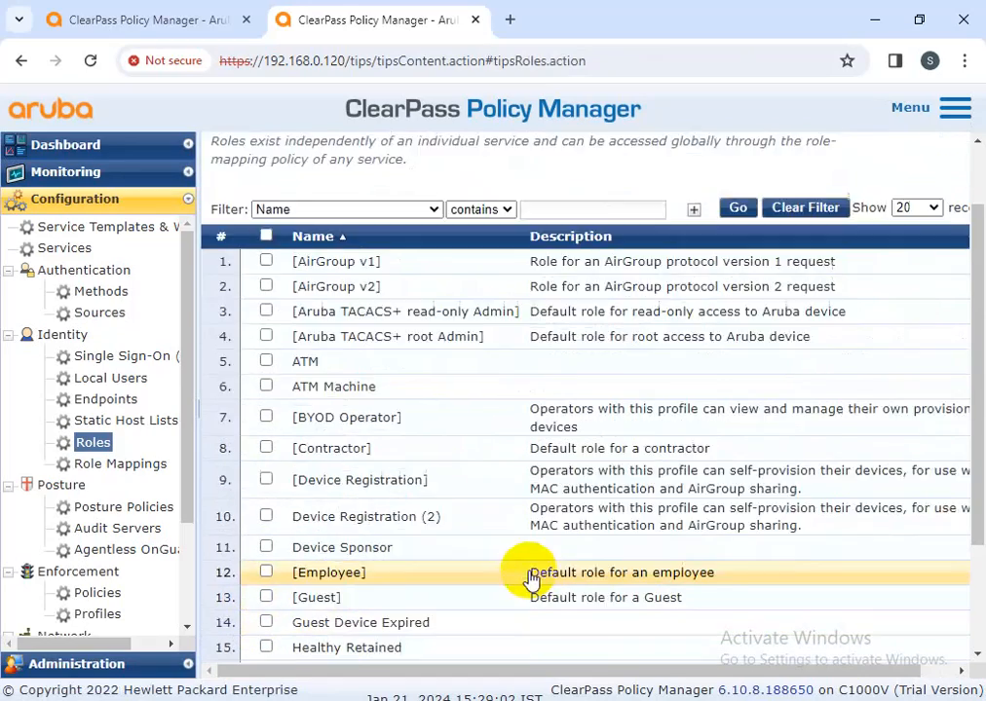
Add a new role named Camera with no description and save it
click(935, 171)
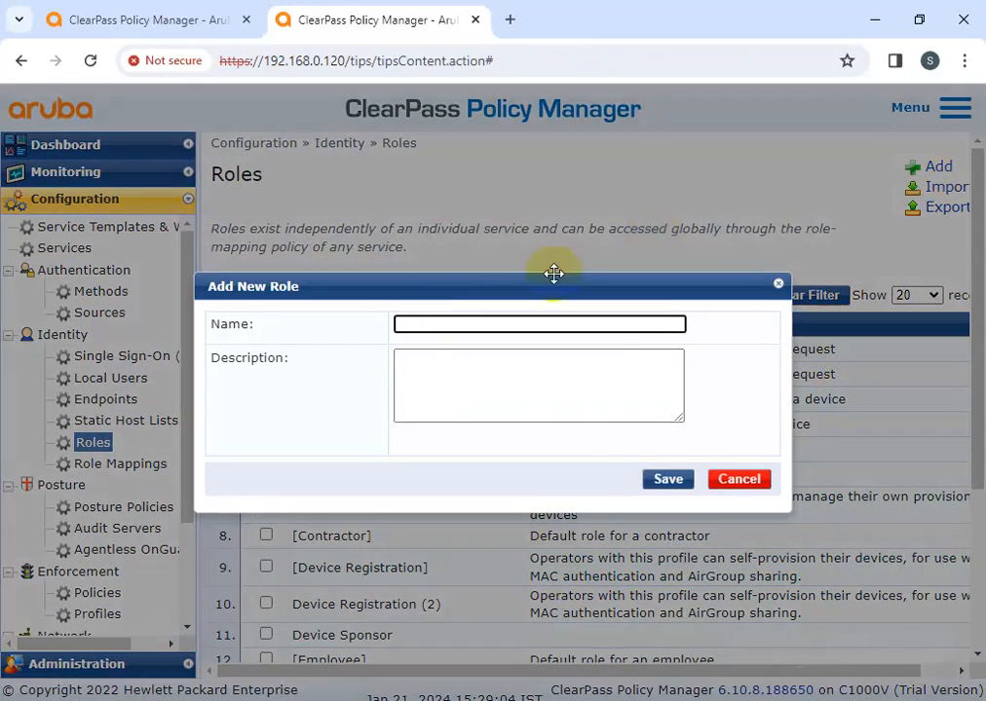
click(407, 321)
text(C)
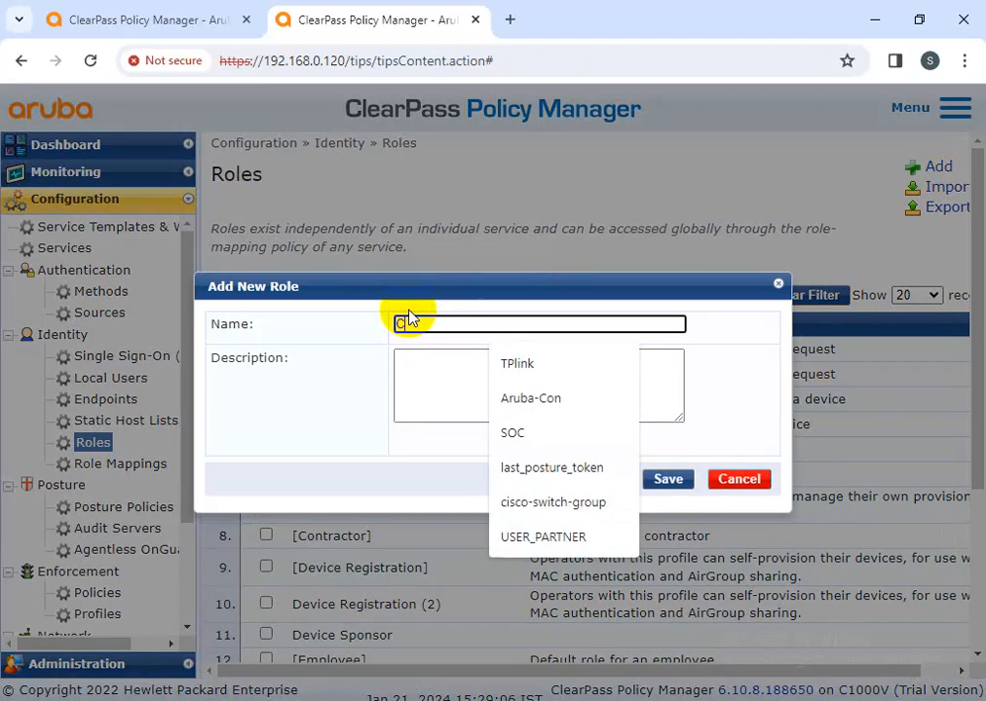
text(amera)
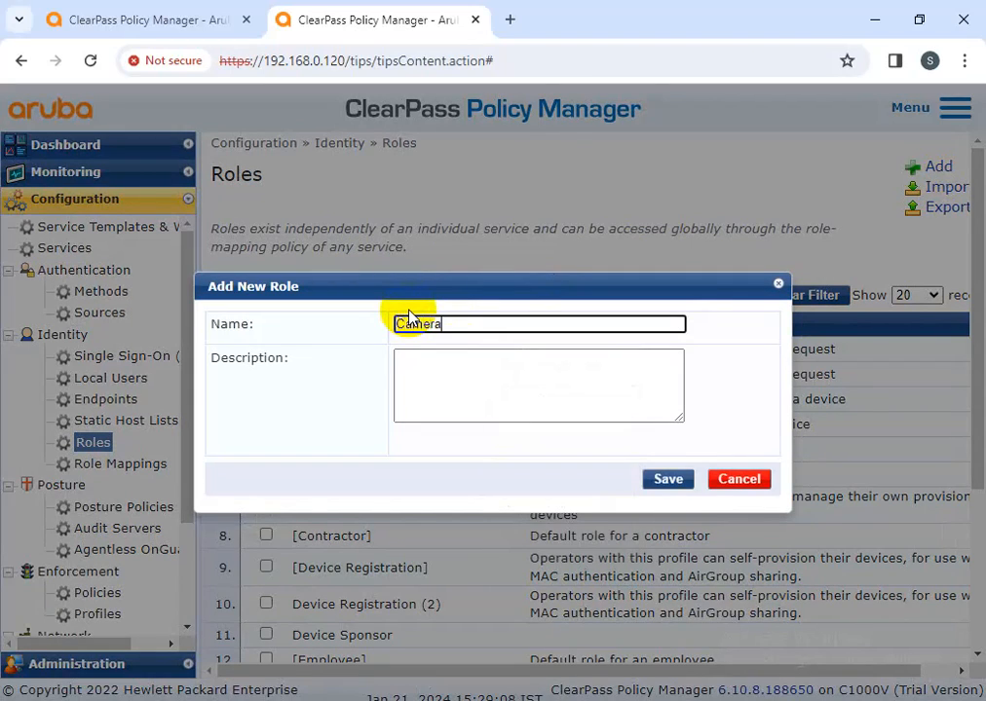
click(527, 397)
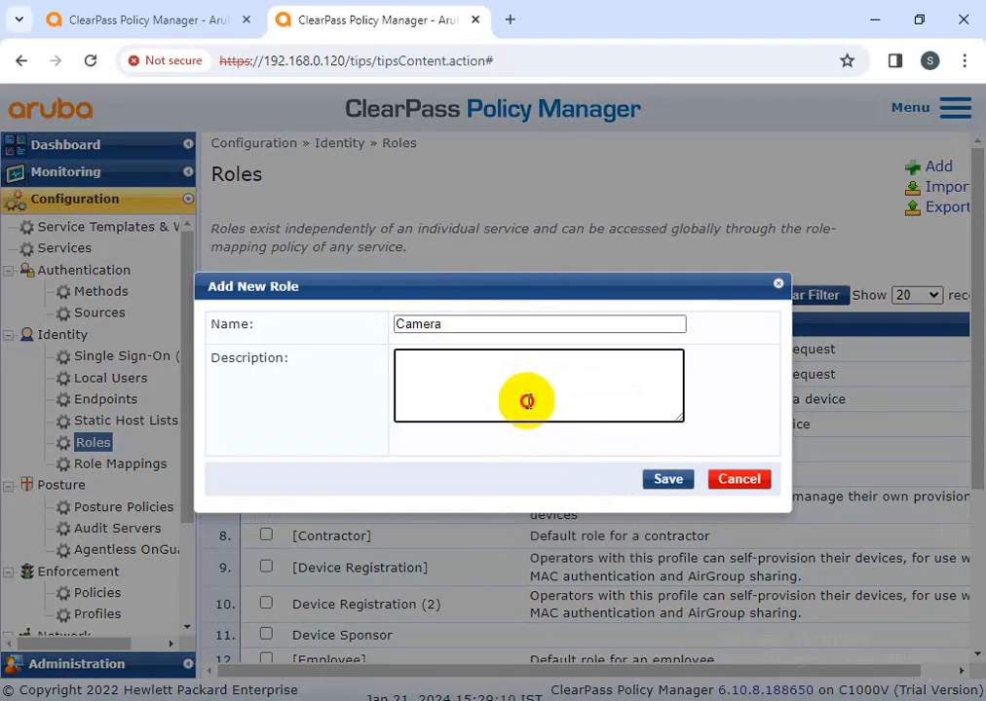
click(662, 479)
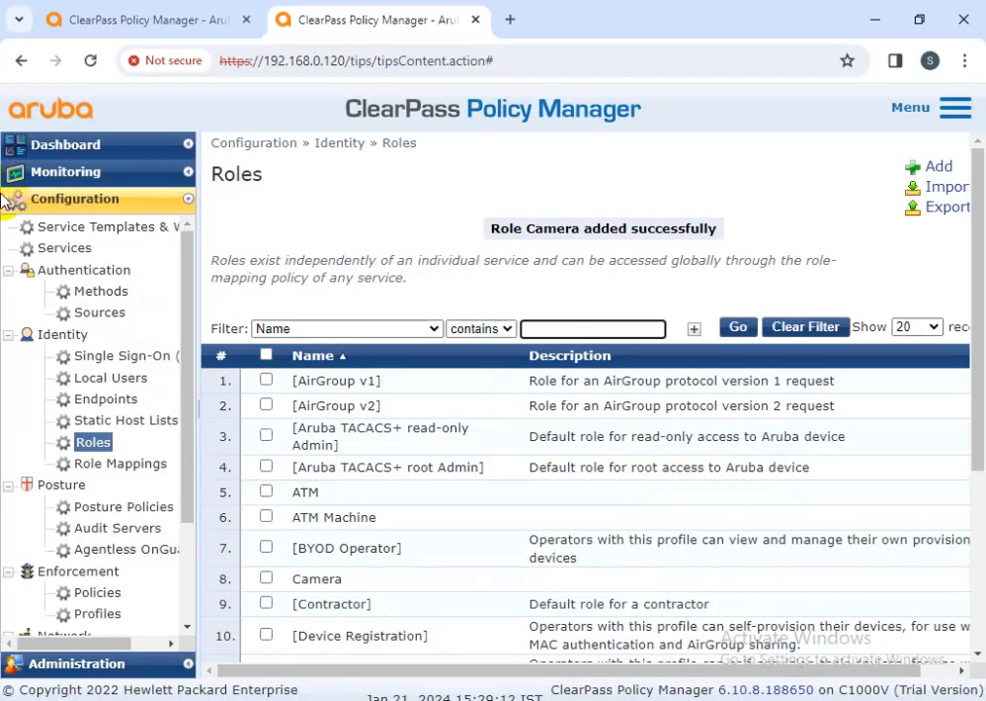
Start adding a new service and set its type to MAC Authentication
click(64, 247)
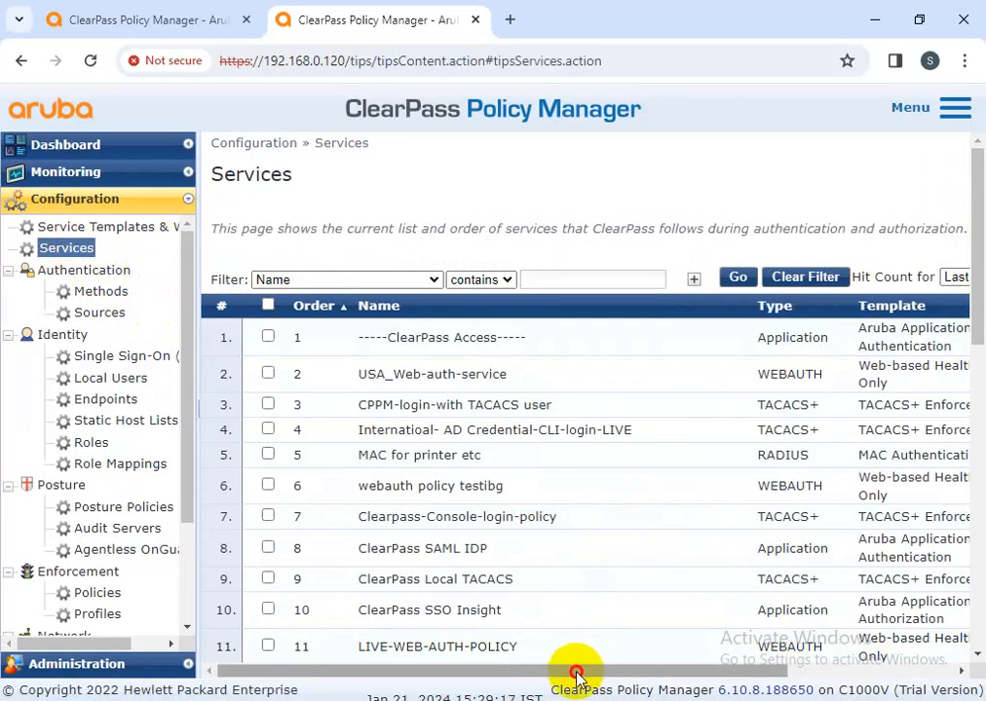
drag(576, 674, 825, 671)
click(902, 162)
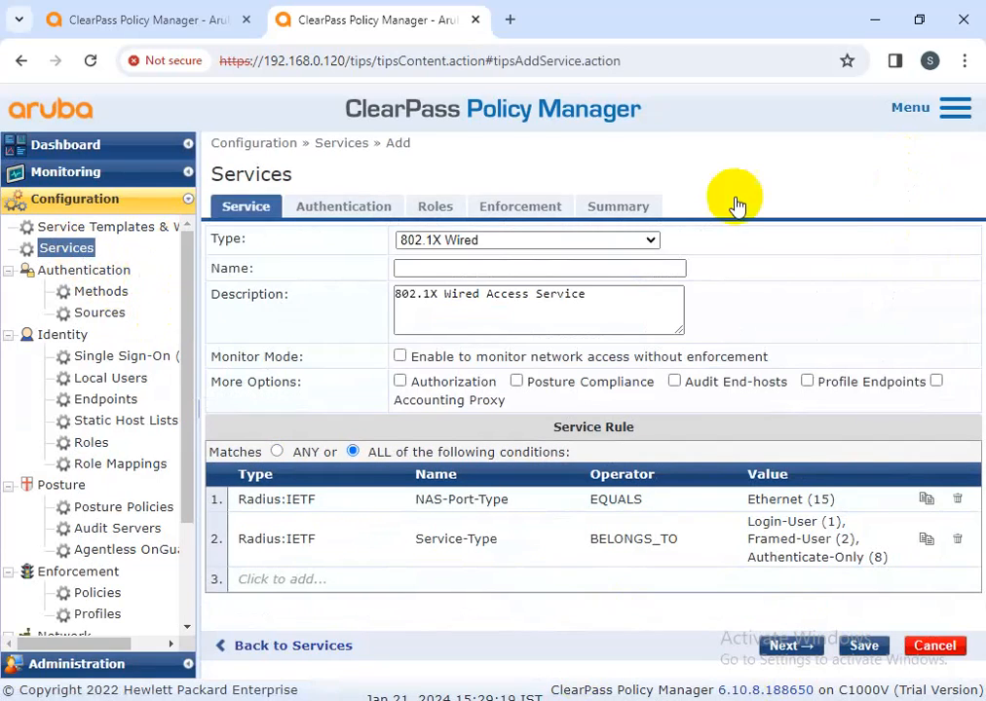
click(419, 240)
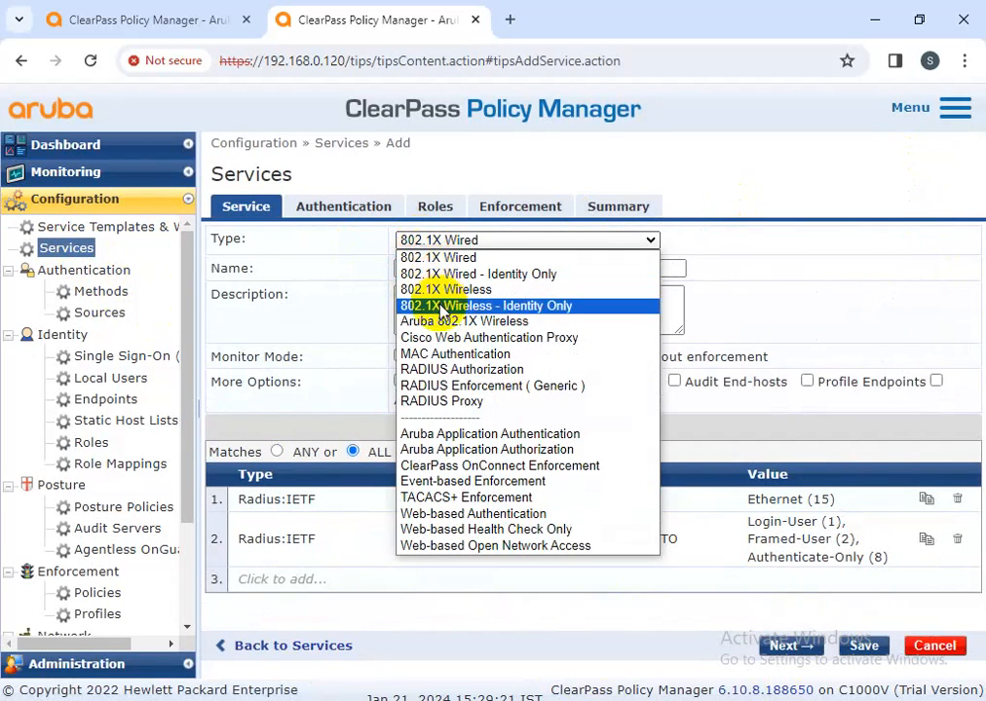
click(435, 354)
Name the service USA-MAC-AUTH-Service and enable its Authorization and Profile Endpoints options
click(414, 269)
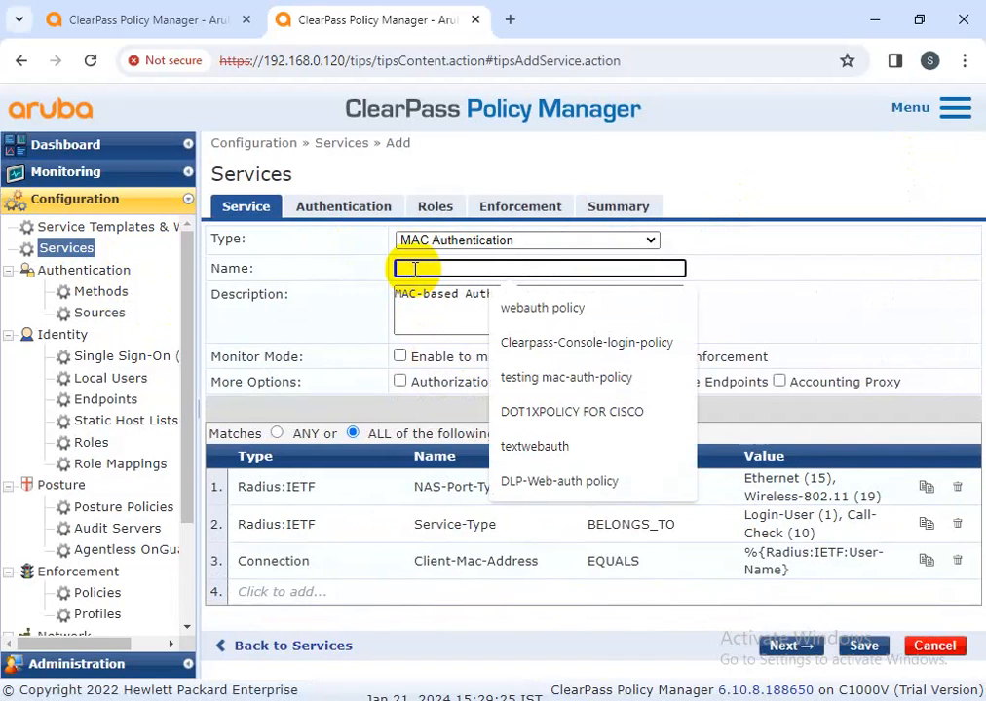
text(USA-MAC-AUTH-Service)
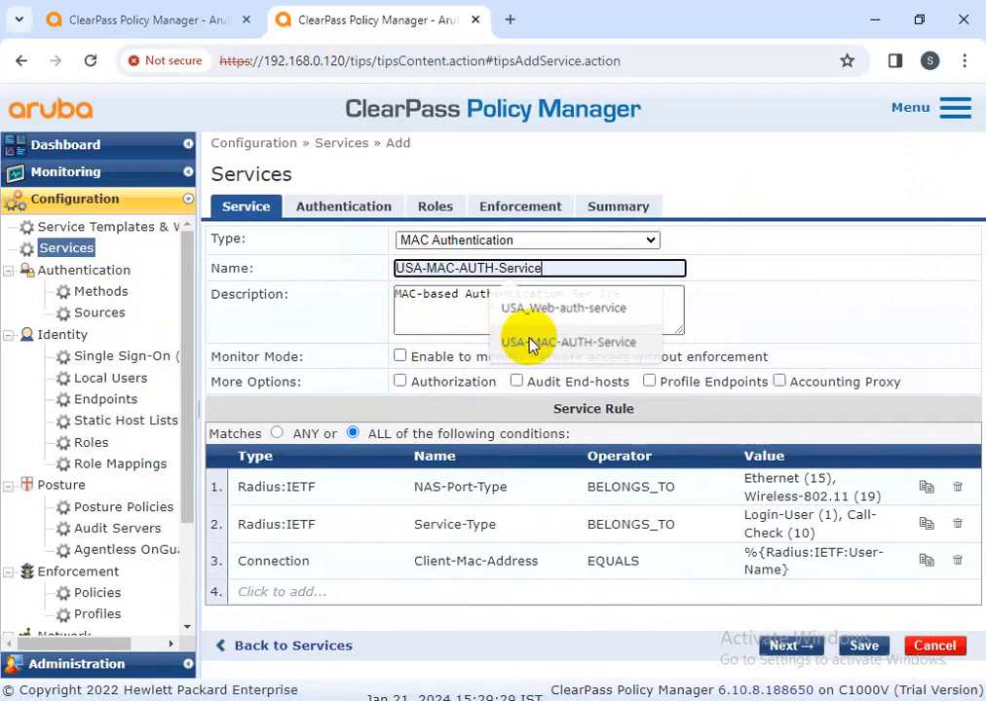
click(533, 343)
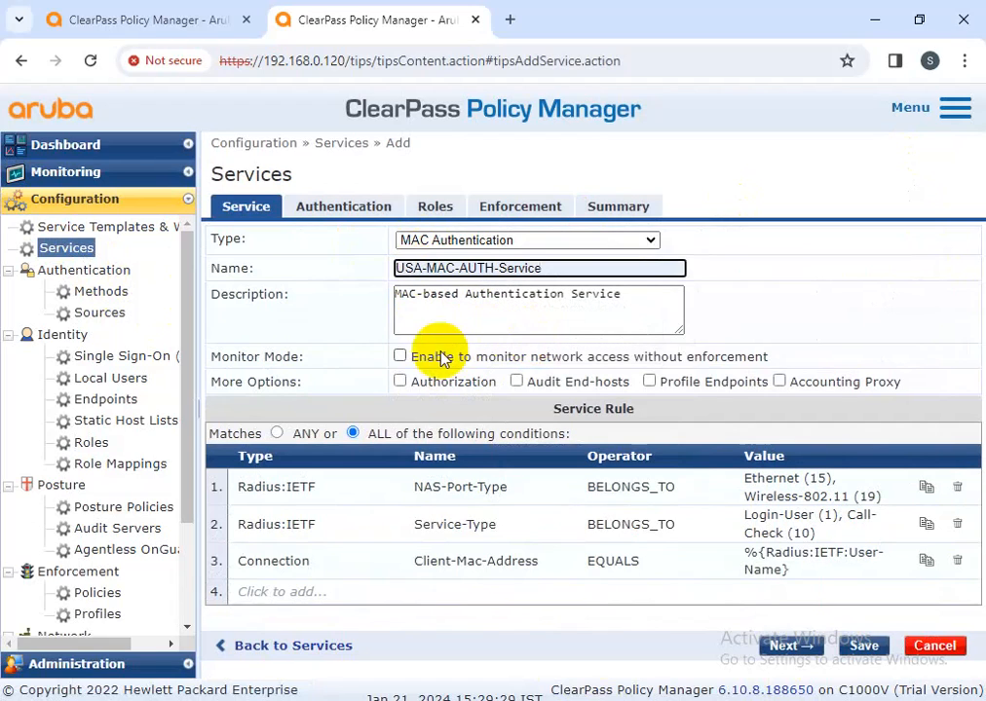
click(399, 381)
click(649, 382)
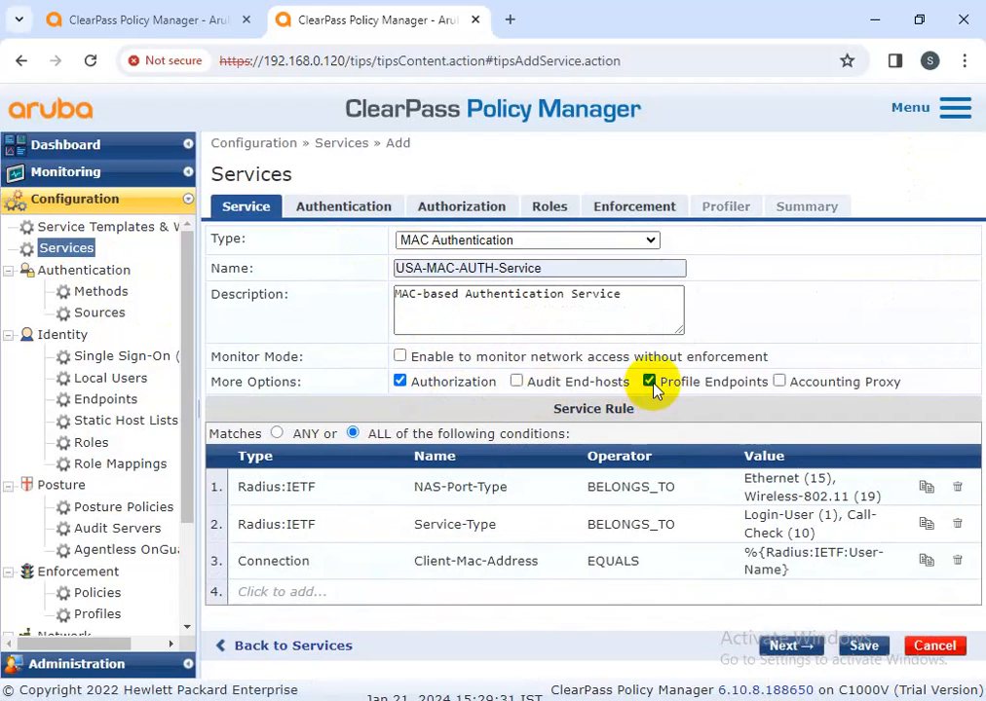
Add [Endpoints Repository] [Local SQL DB] as the service's authentication source
click(344, 207)
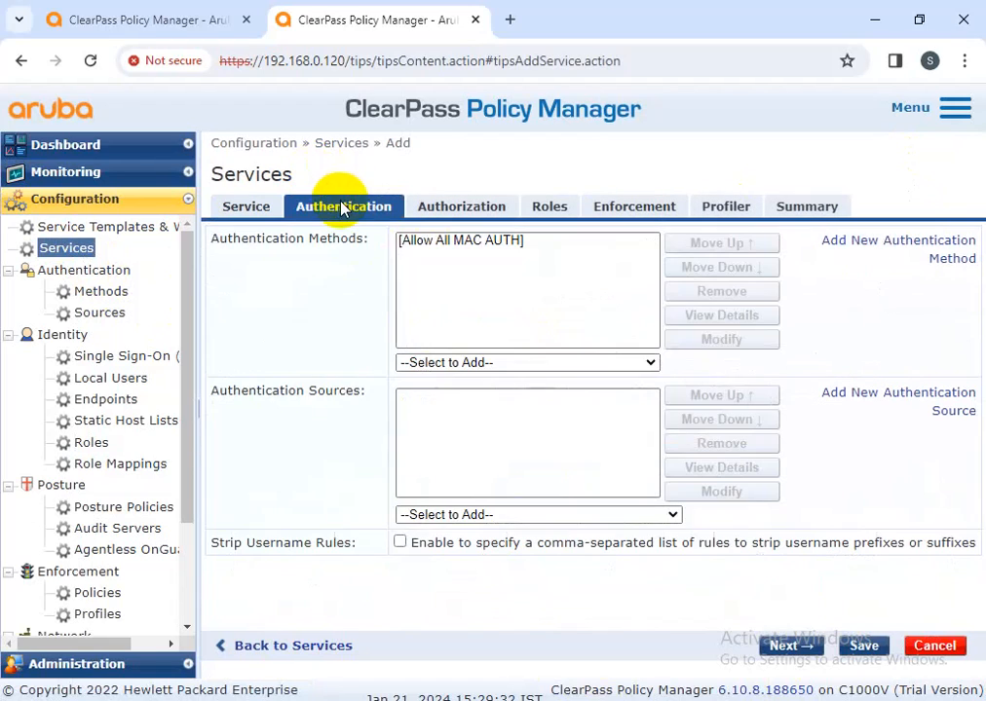
click(421, 514)
click(429, 371)
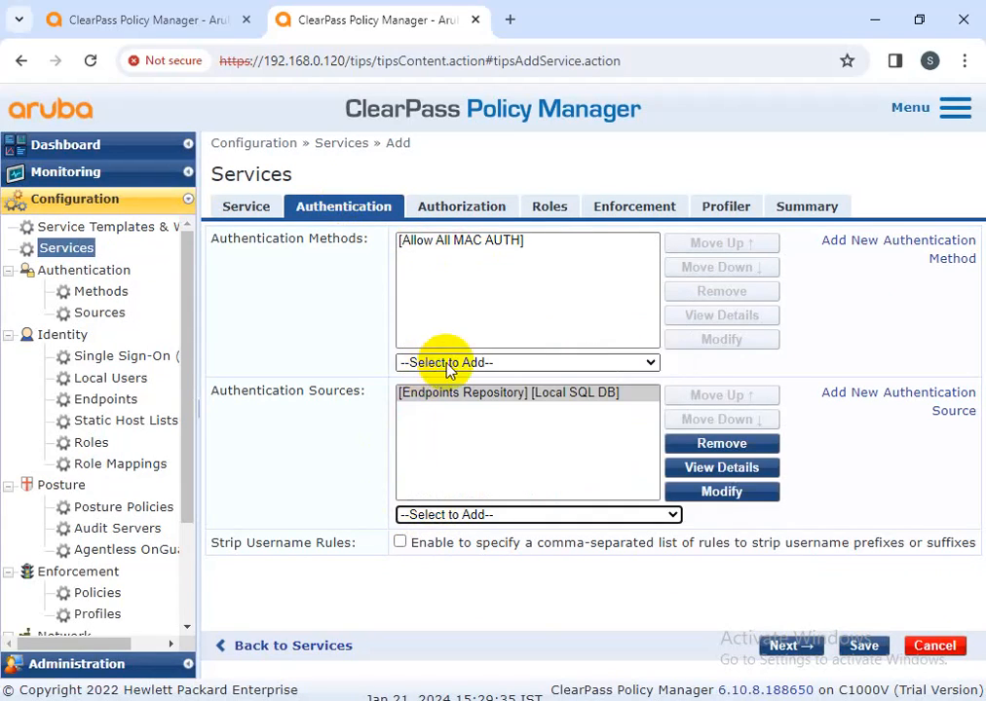
Add [Endpoints Repository] [Local SQL DB] as the additional authorization source for the service's role-mapping attributes
click(443, 205)
click(446, 444)
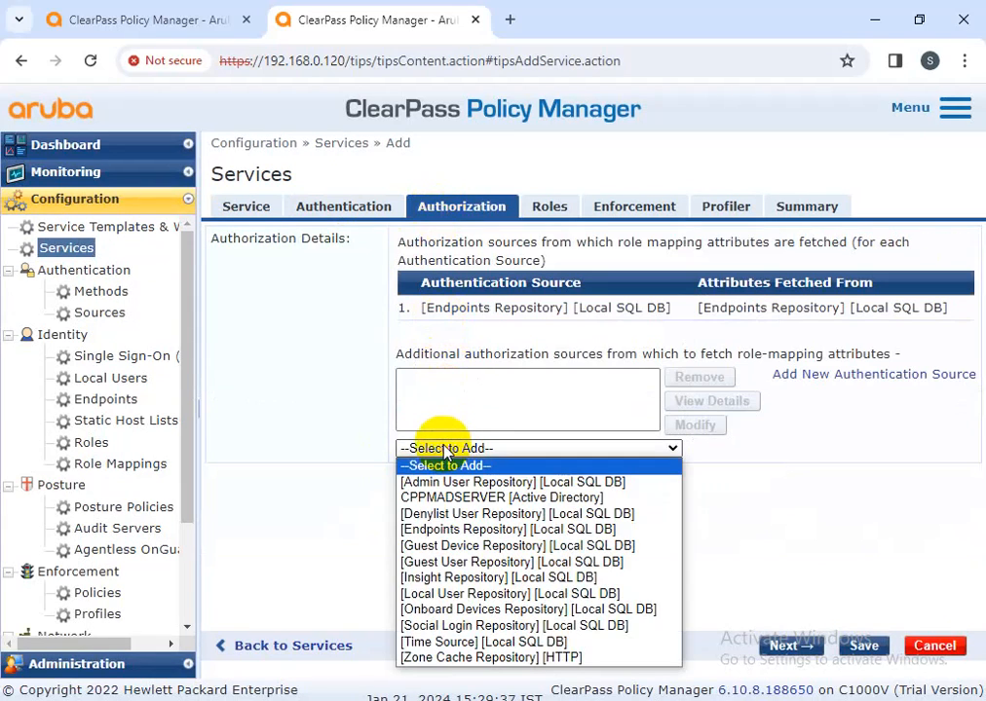
click(448, 529)
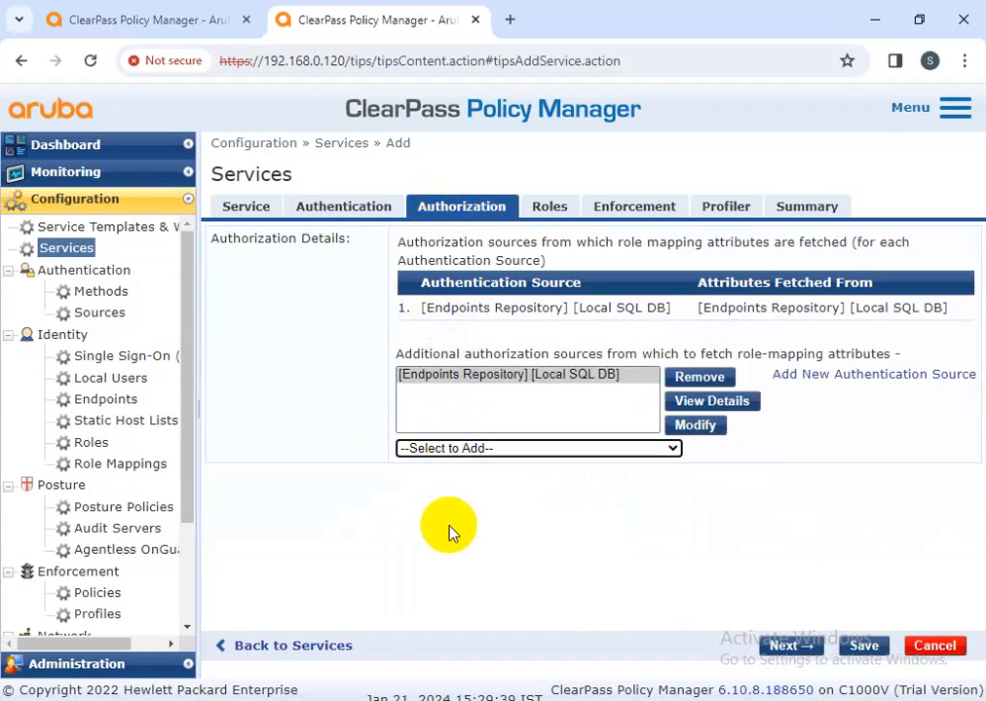
Assign [Guest Roles] as the service's role mapping policy and open its mapping rules for modification
click(539, 207)
click(527, 244)
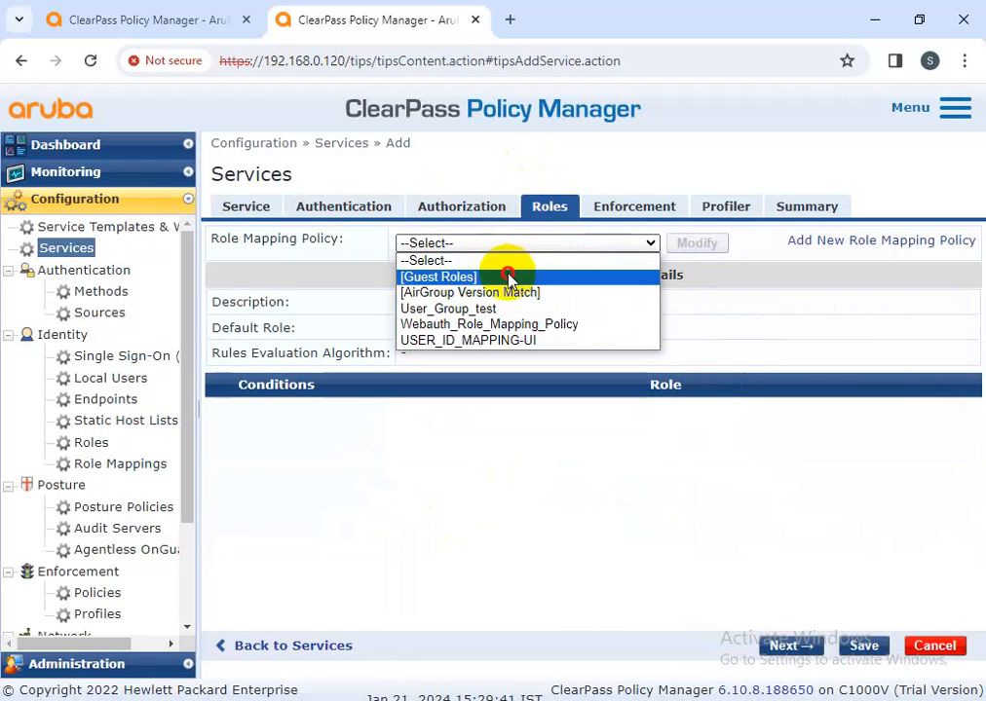
click(508, 275)
click(707, 247)
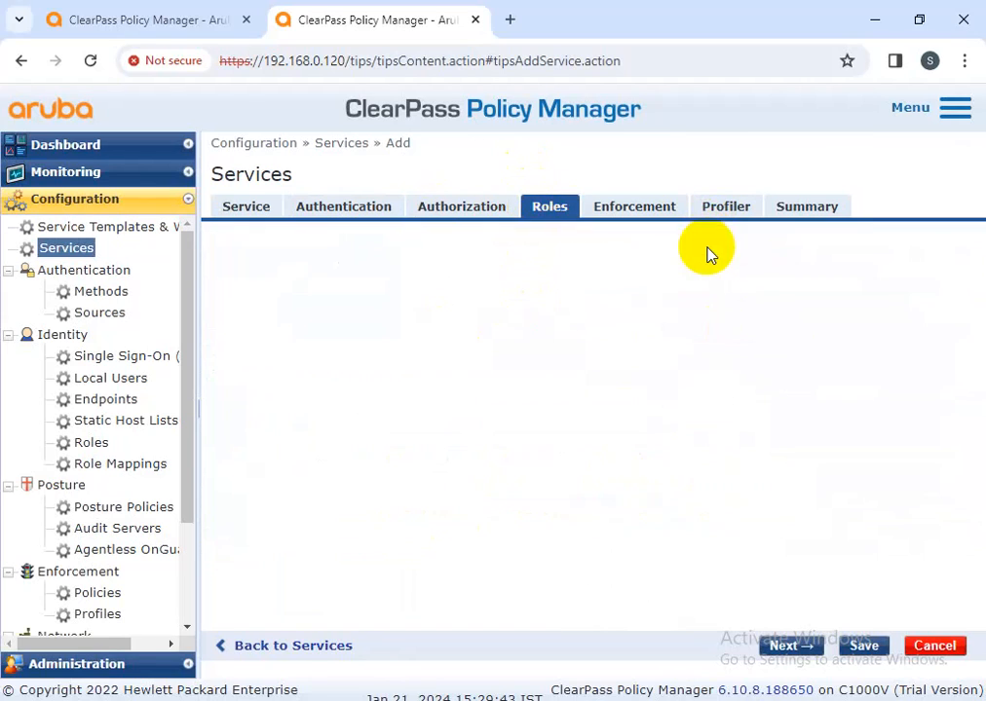
click(331, 205)
click(414, 209)
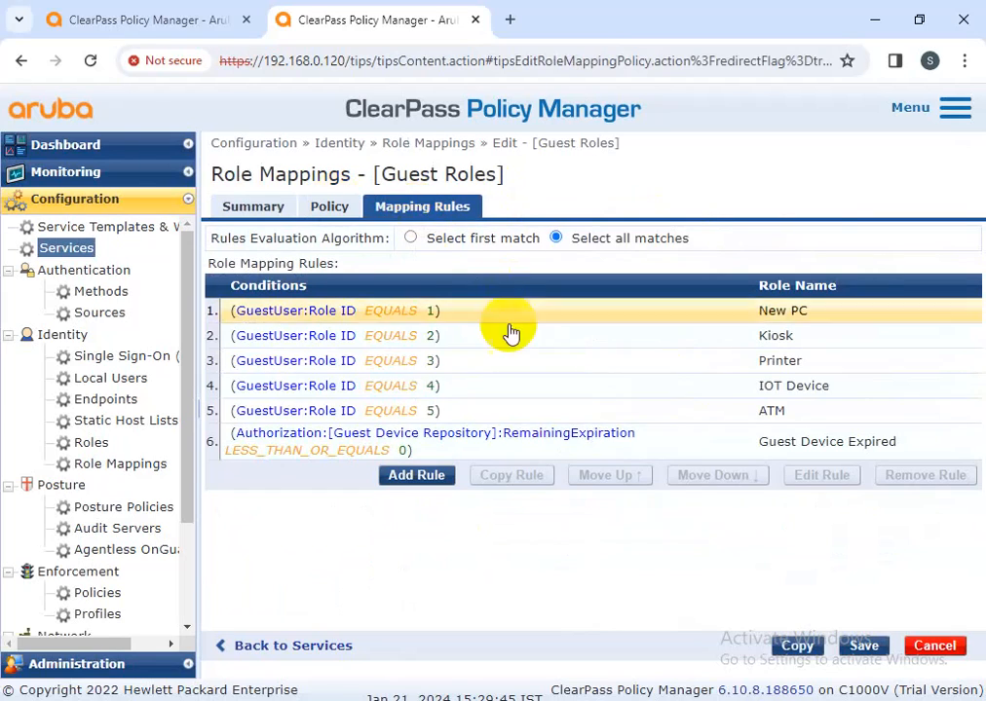
Copy the ATM mapping rule, set the copy's role to Camera, and save the [Guest Roles] policy
click(658, 390)
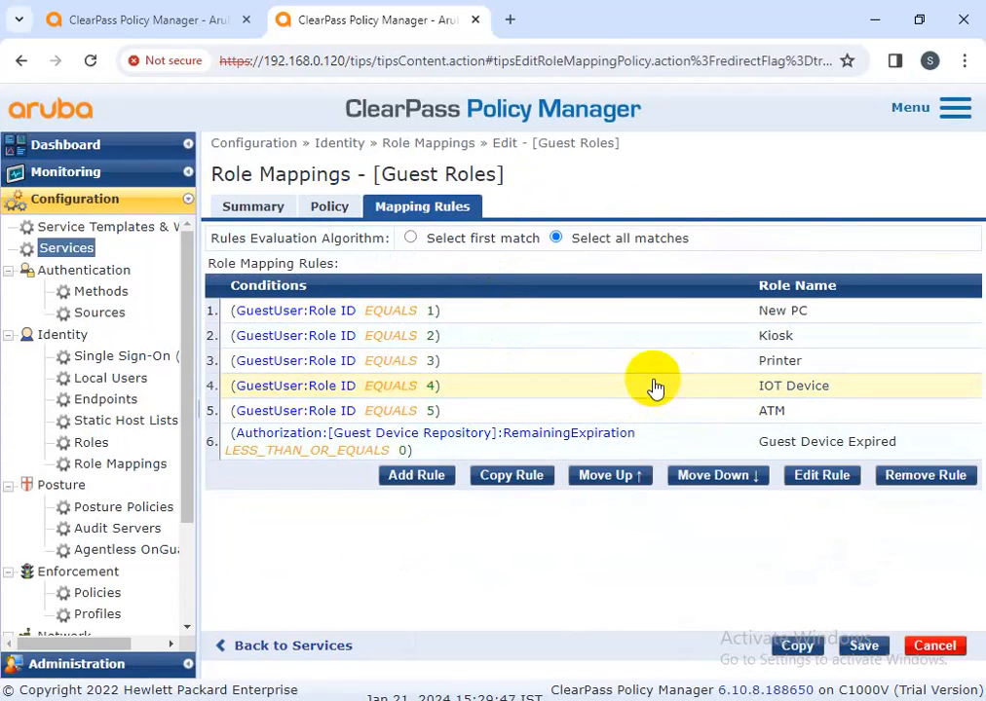
click(672, 412)
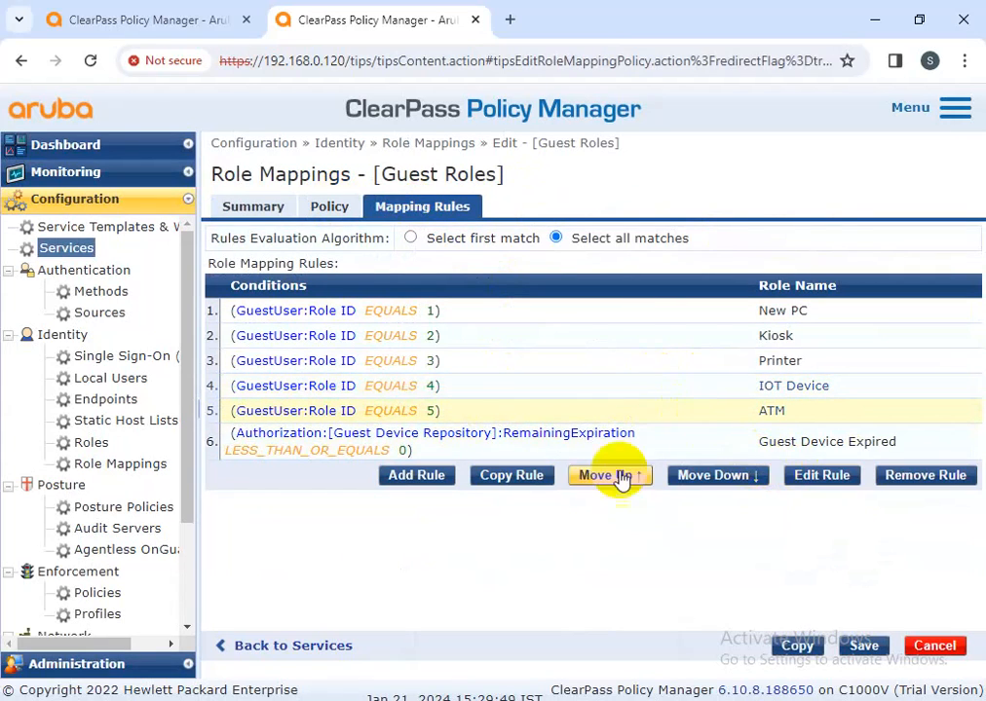
click(513, 478)
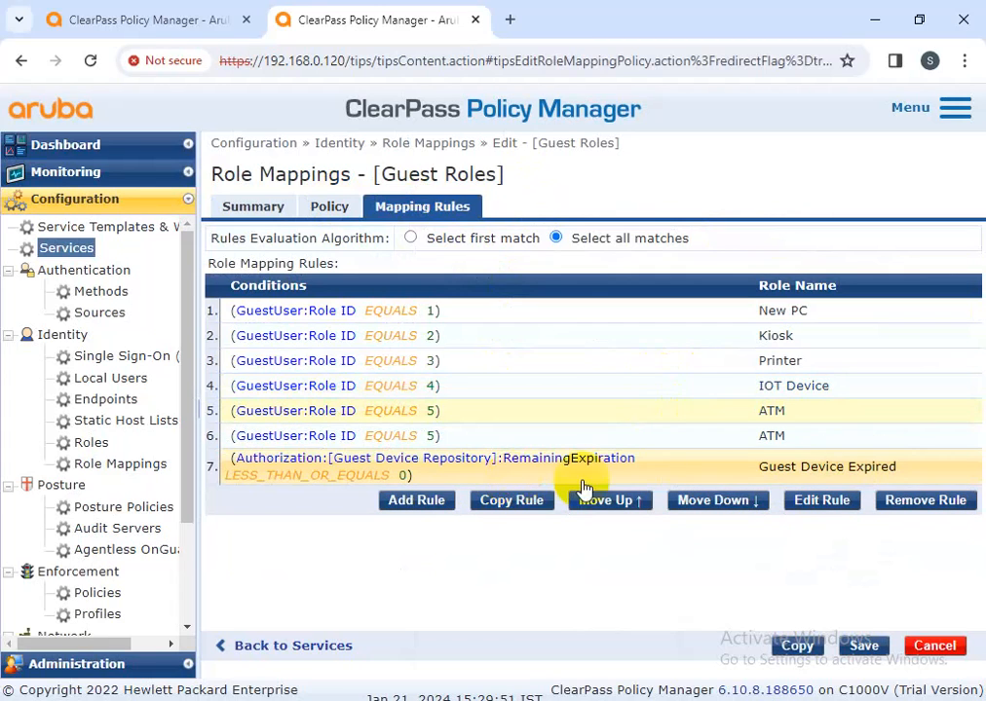
click(771, 437)
click(826, 501)
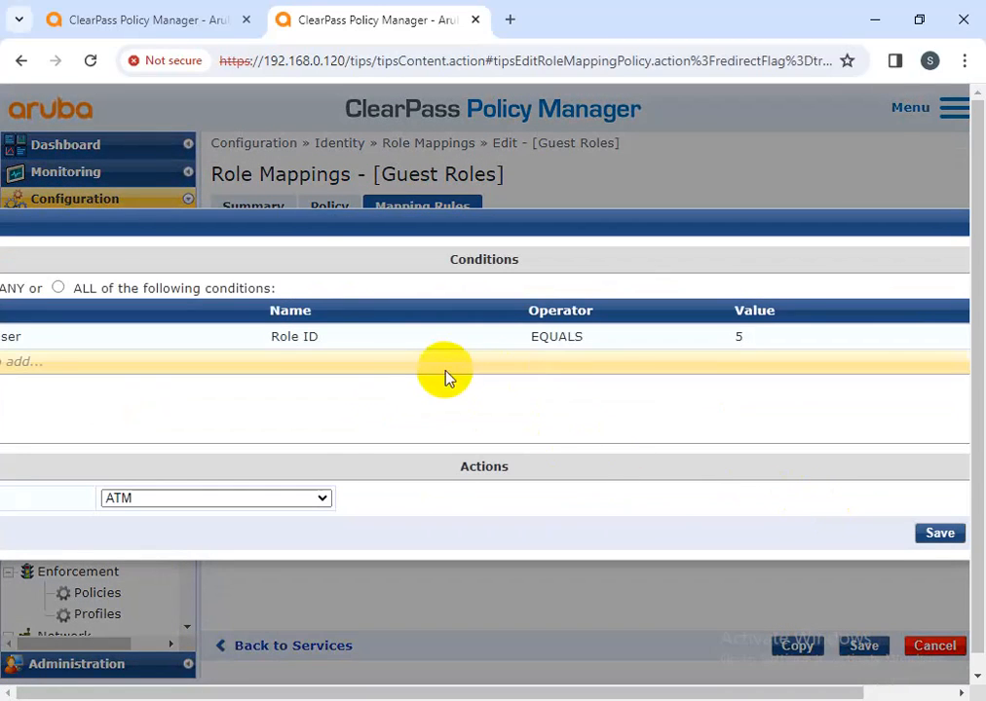
click(297, 499)
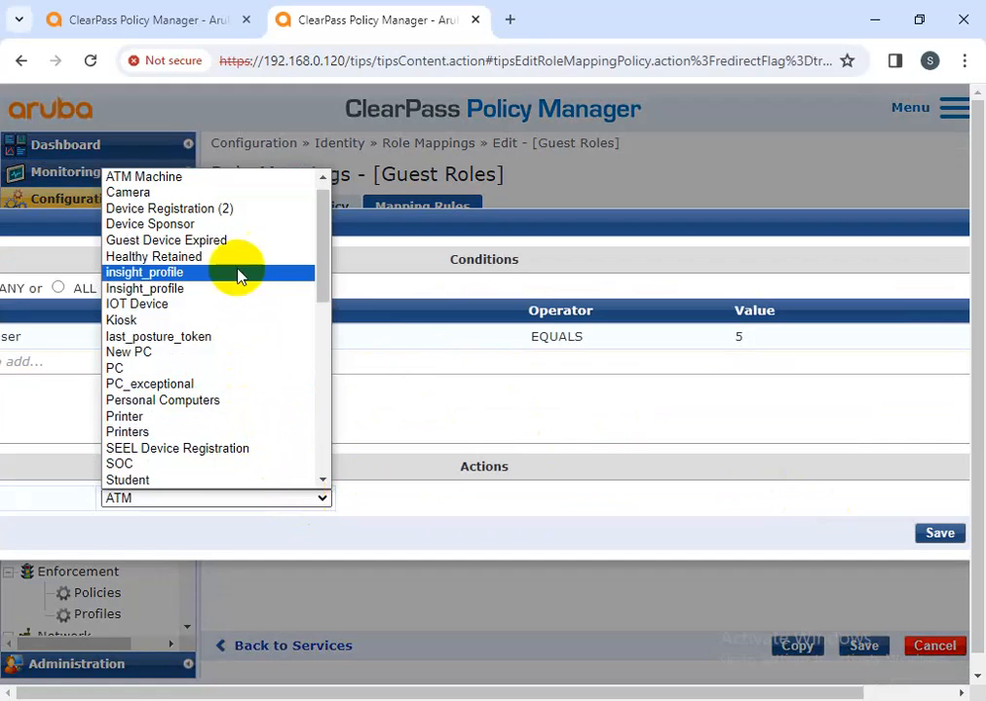
click(185, 192)
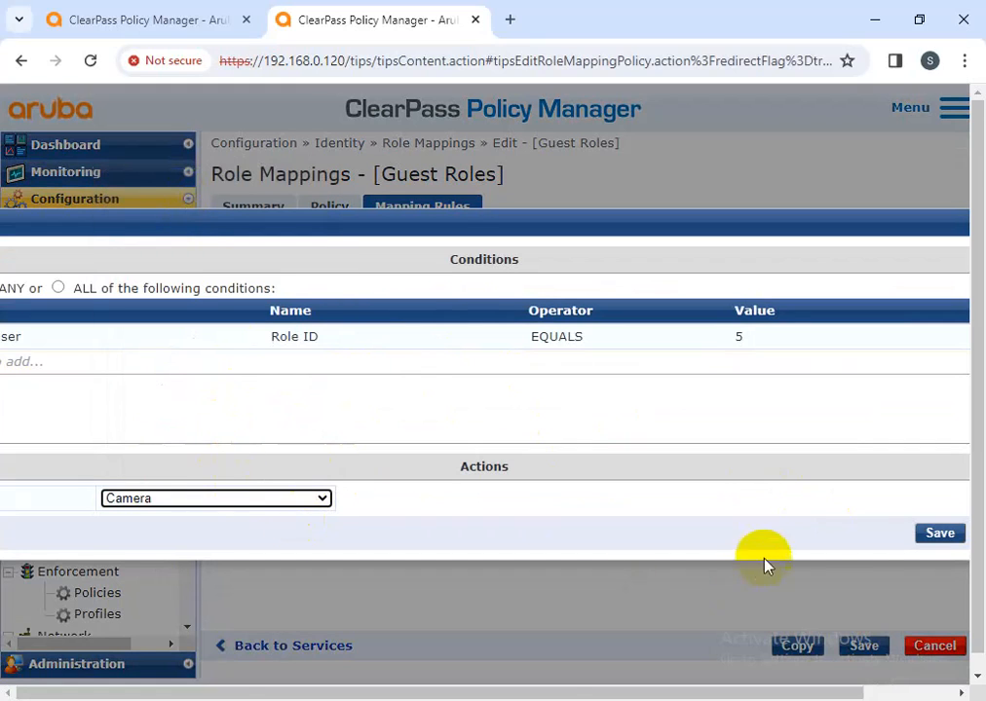
click(940, 532)
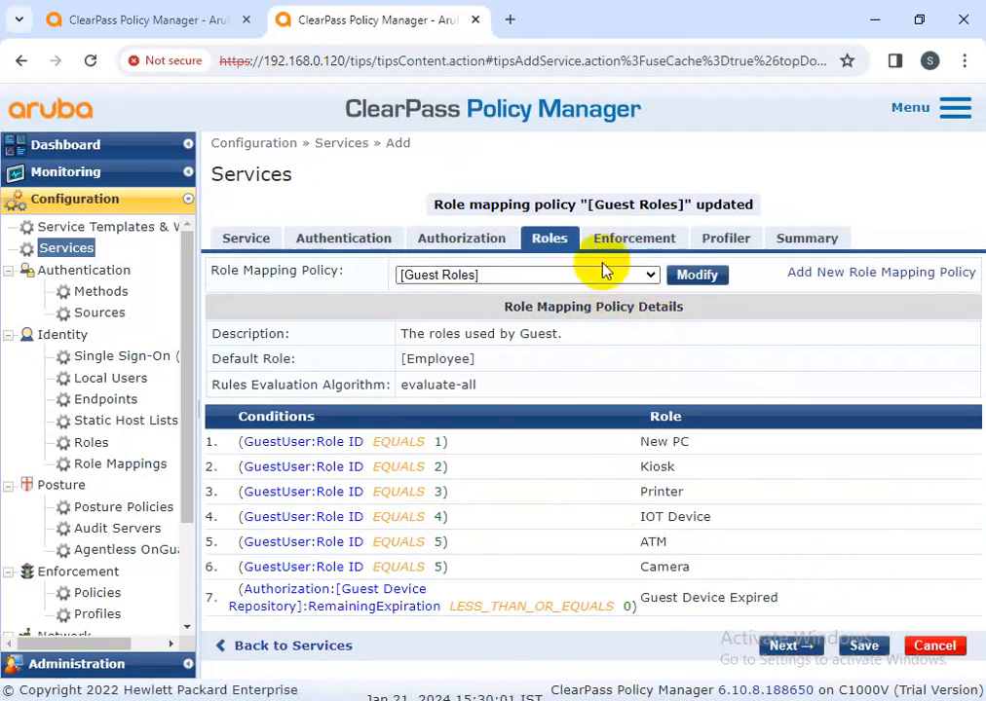
Set the service's enforcement policy to USA_Mac_Auth-Policy-LIVE-2021
click(612, 248)
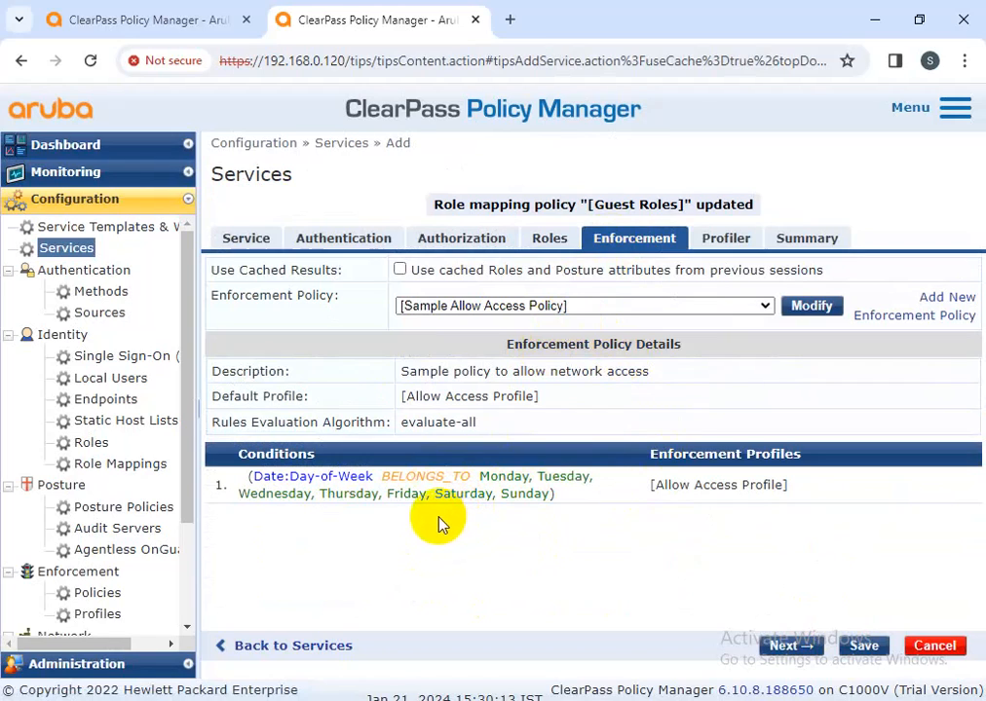
click(456, 311)
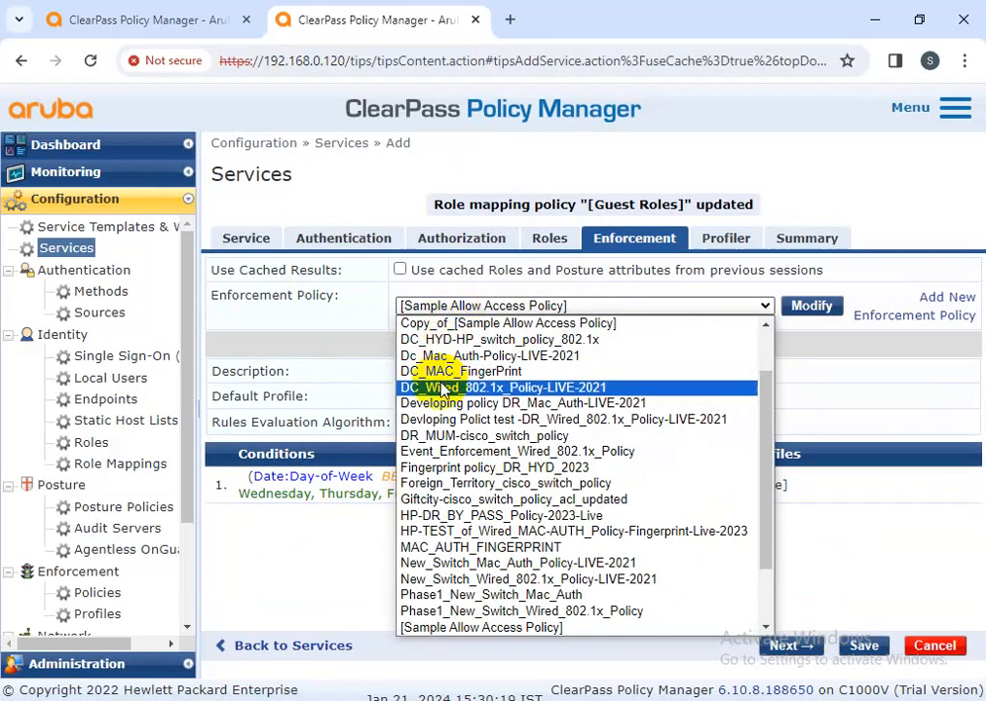
scroll(451, 545, down, 2)
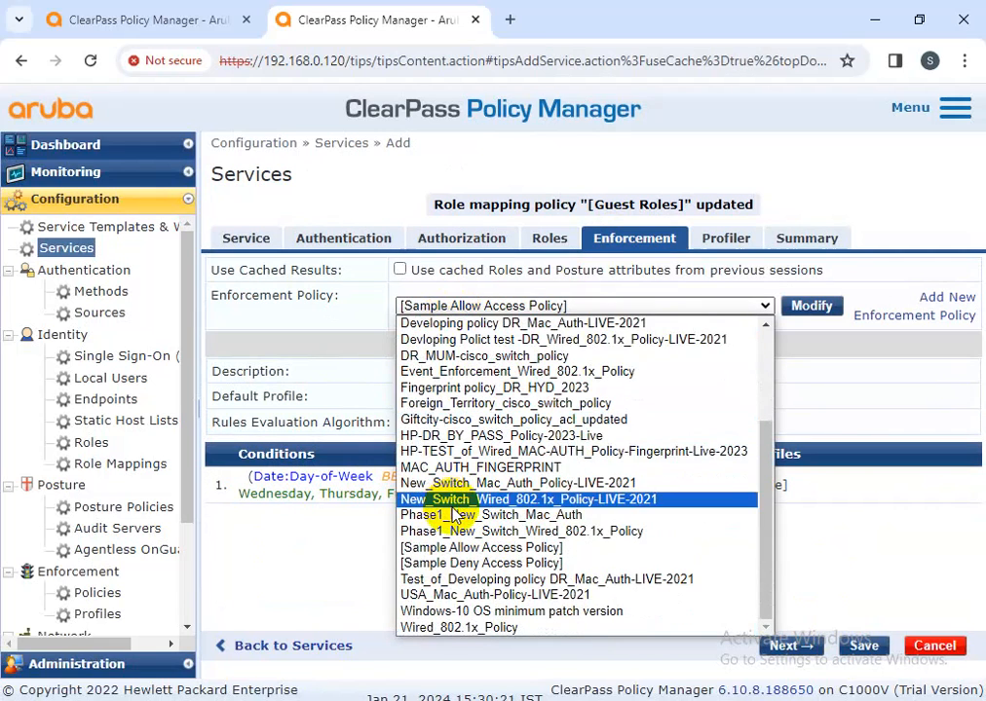
click(492, 598)
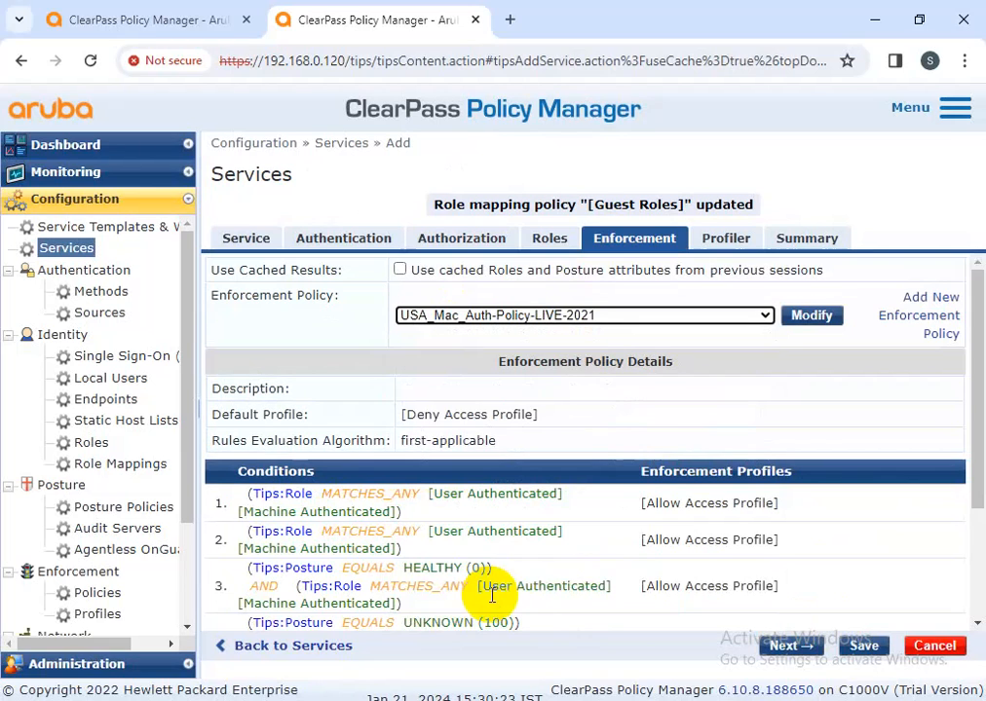
Examine the selected enforcement policy's role and posture conditions and the enforcement profile assigned to each
scroll(572, 526, down, 3)
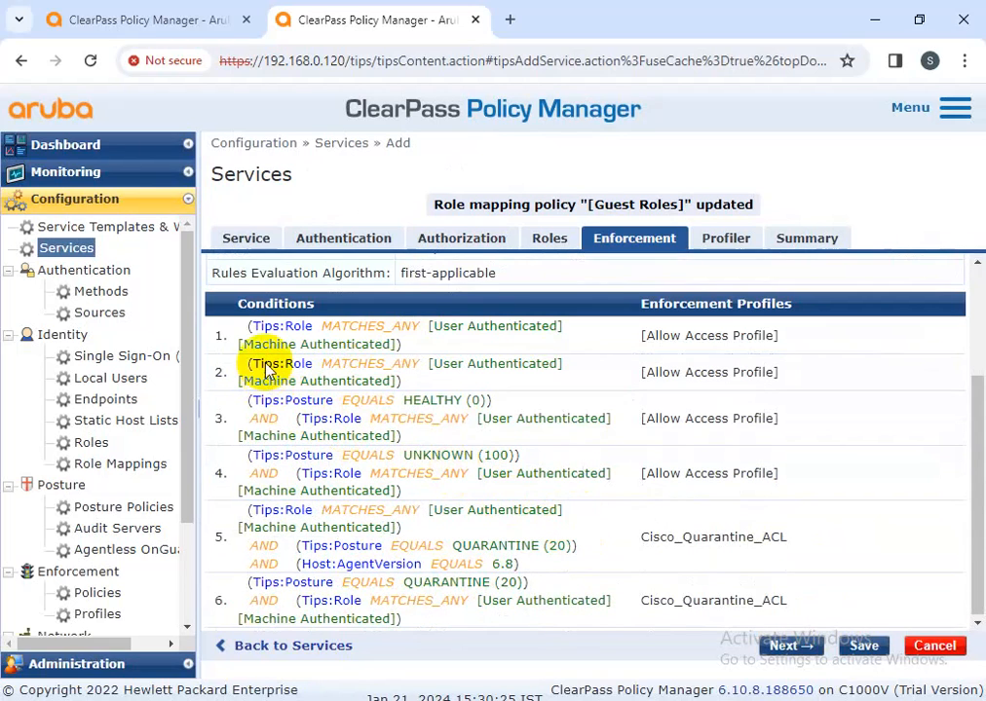
drag(234, 335, 450, 363)
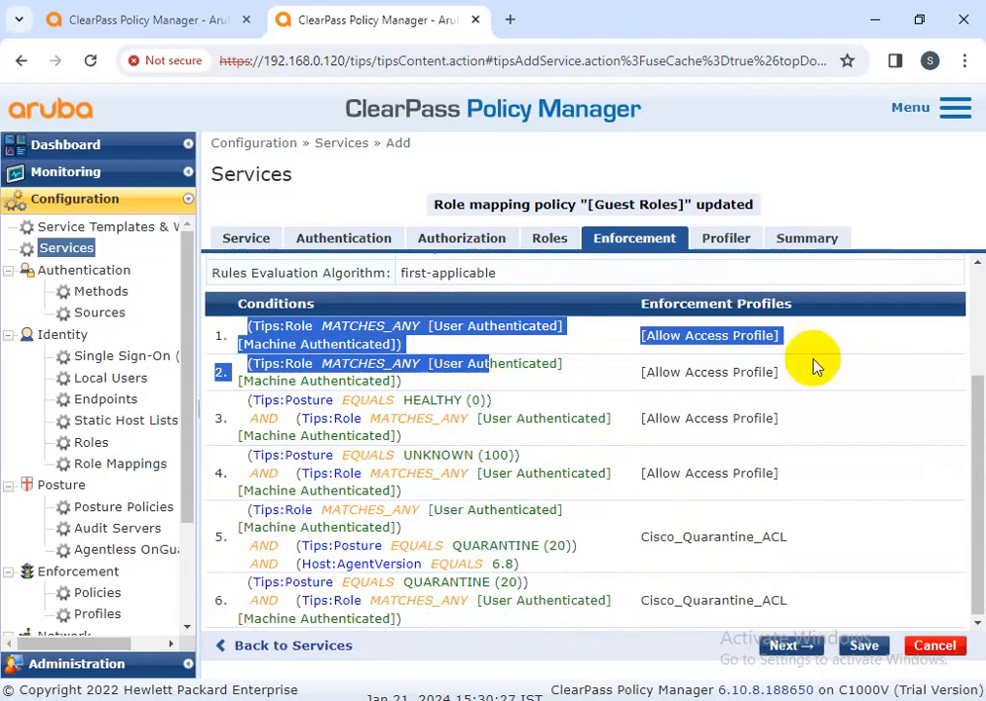
click(451, 351)
drag(246, 334, 288, 390)
drag(226, 395, 440, 435)
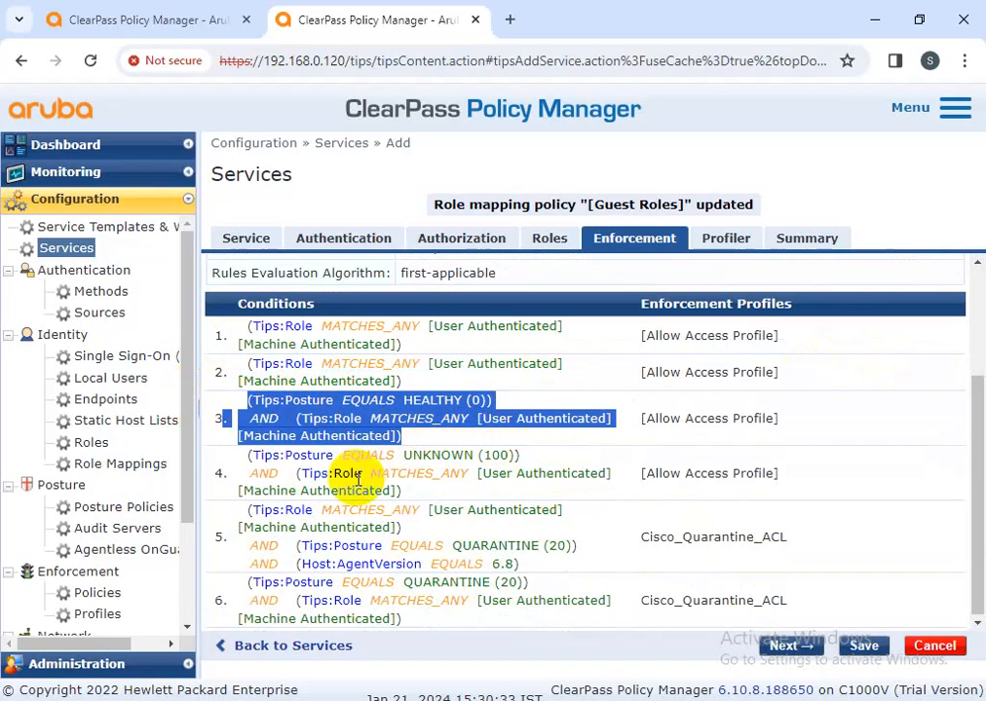
drag(234, 458, 436, 492)
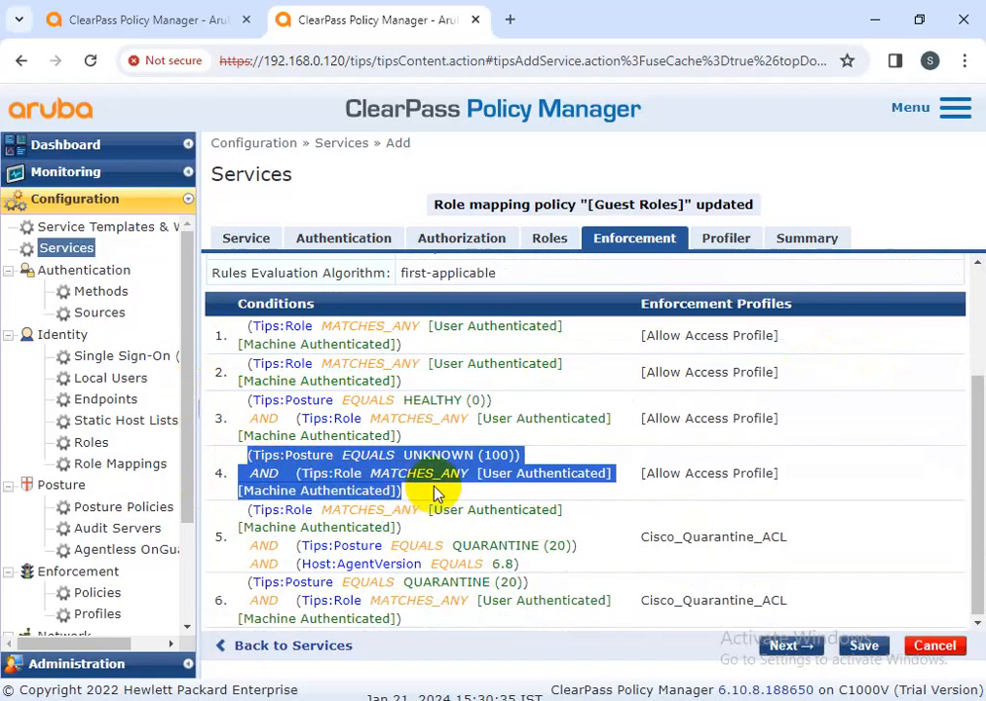
click(810, 516)
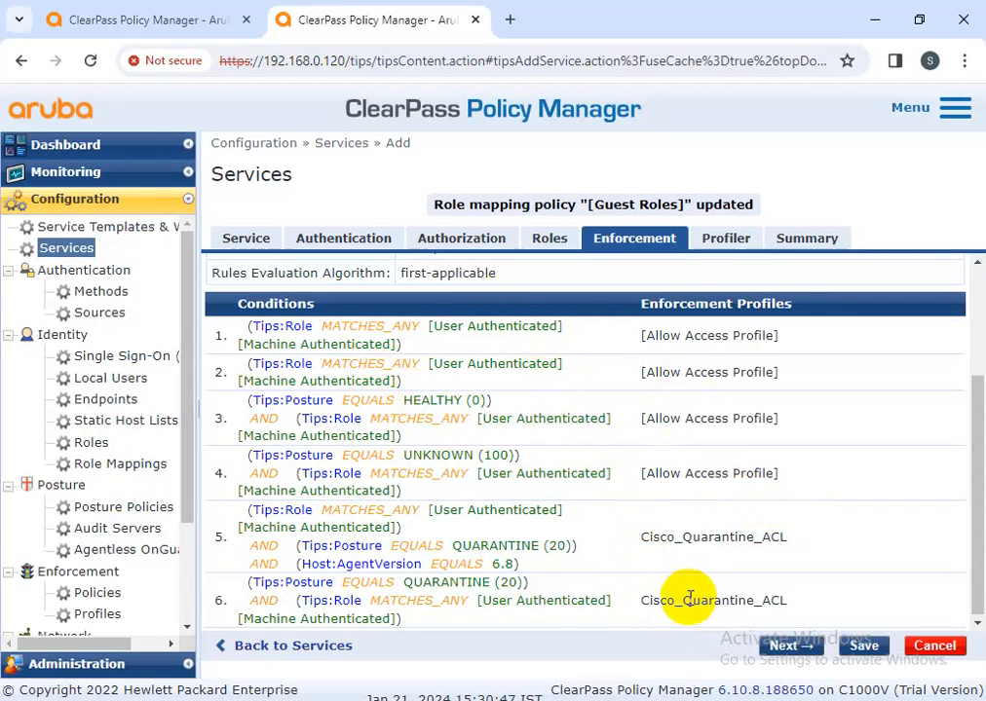
drag(273, 548, 580, 565)
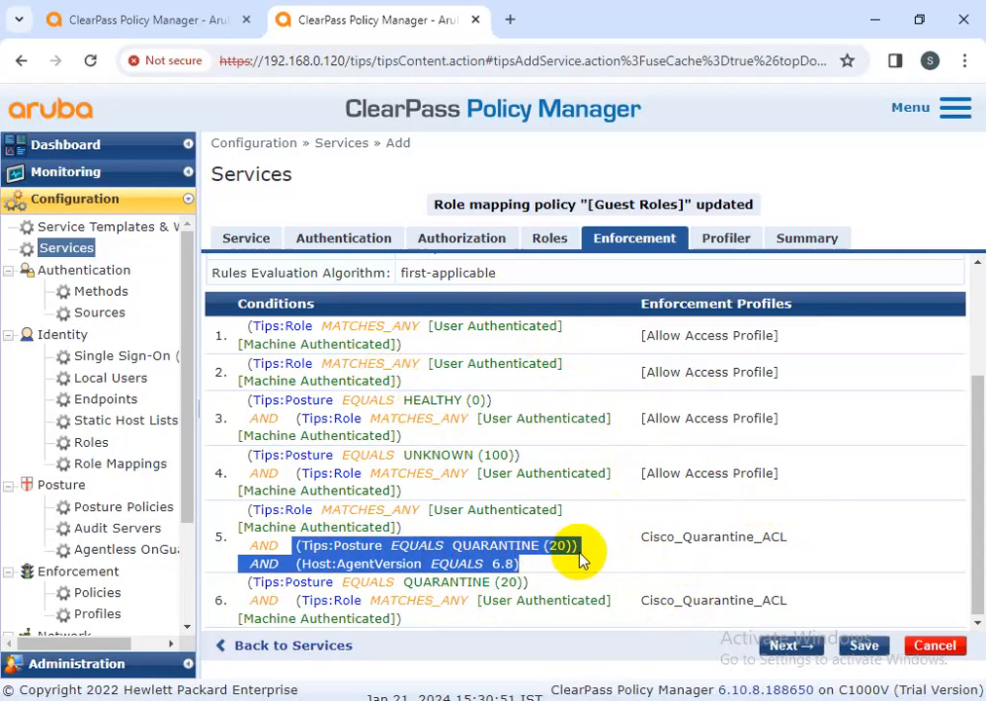
click(816, 526)
scroll(556, 541, up, 5)
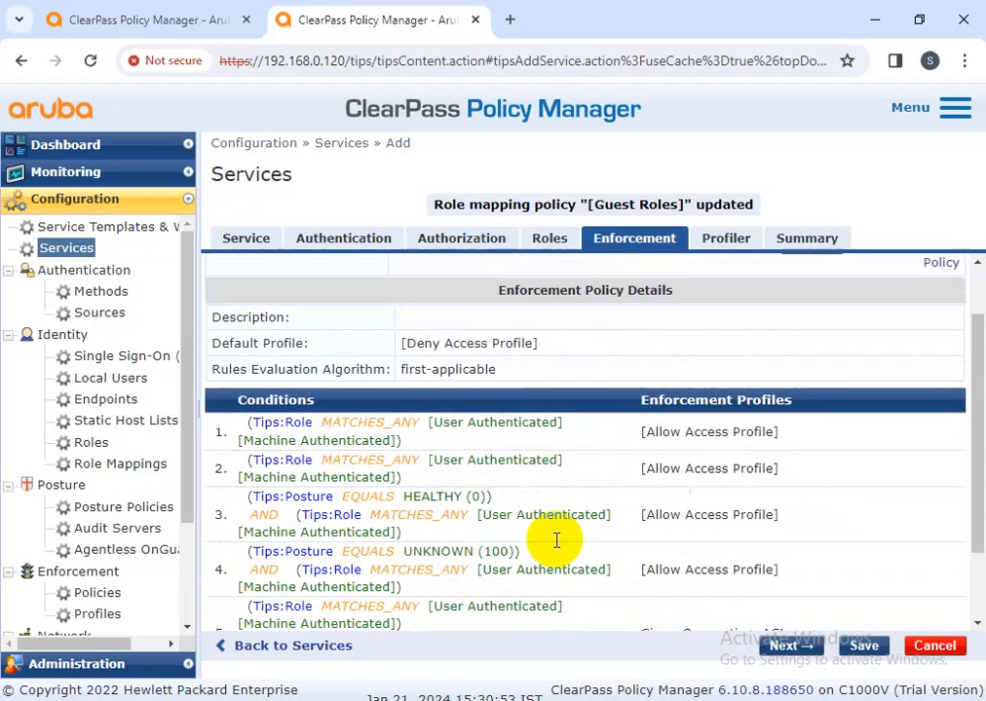
Set the profiler's endpoint classification to Any Category / OS Family / Name and its RADIUS CoA action to [Cisco - Bounce-Host-Port]
click(730, 239)
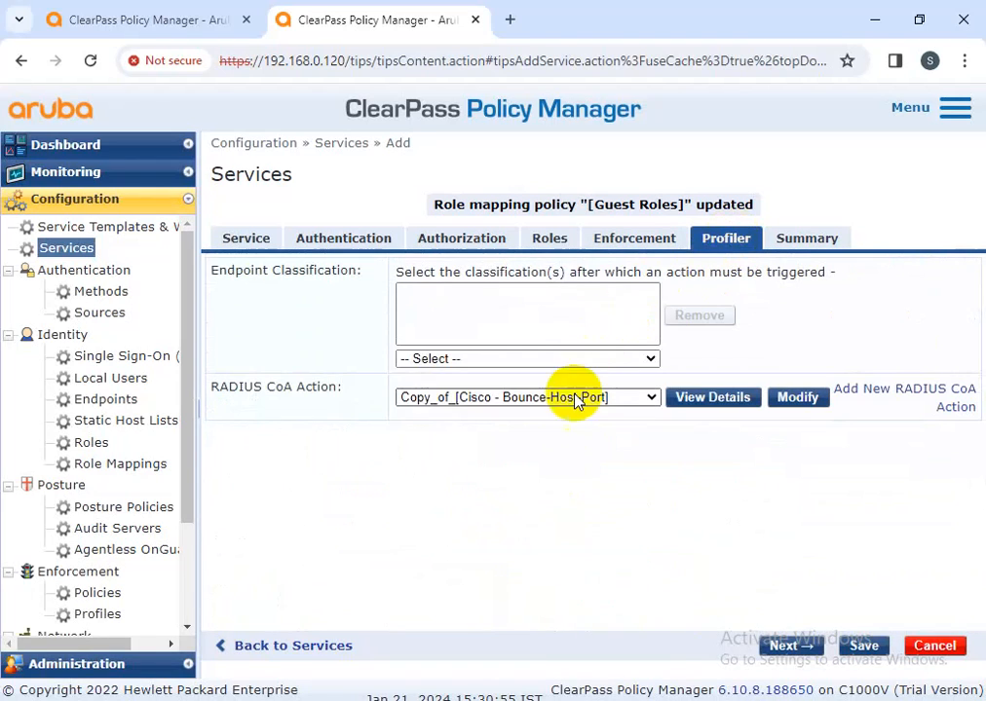
click(570, 360)
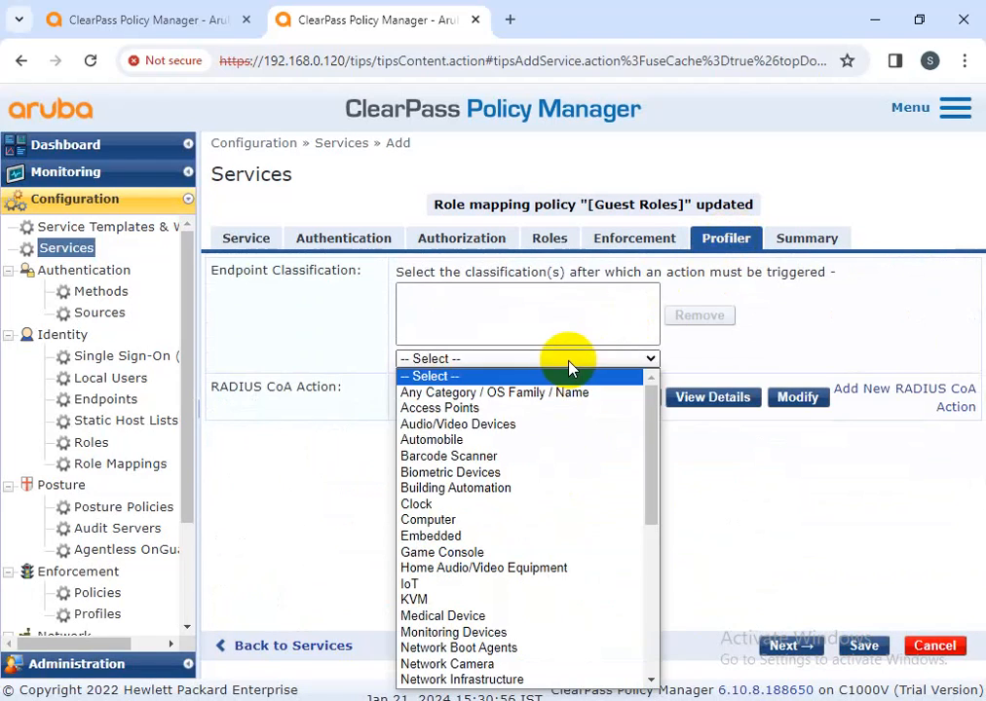
click(484, 392)
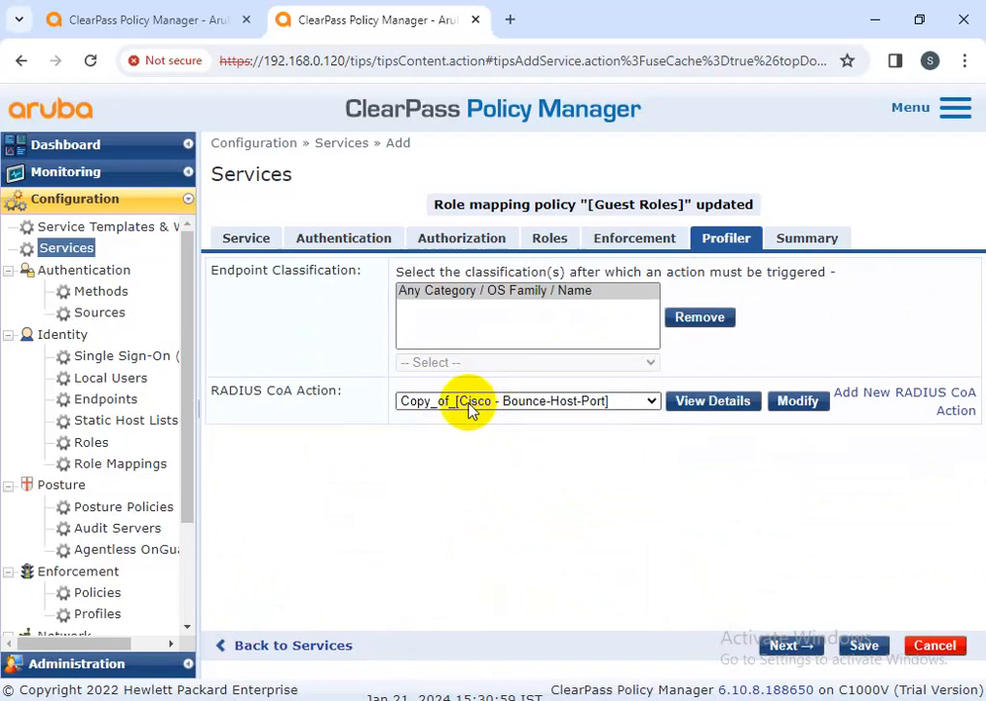
click(476, 407)
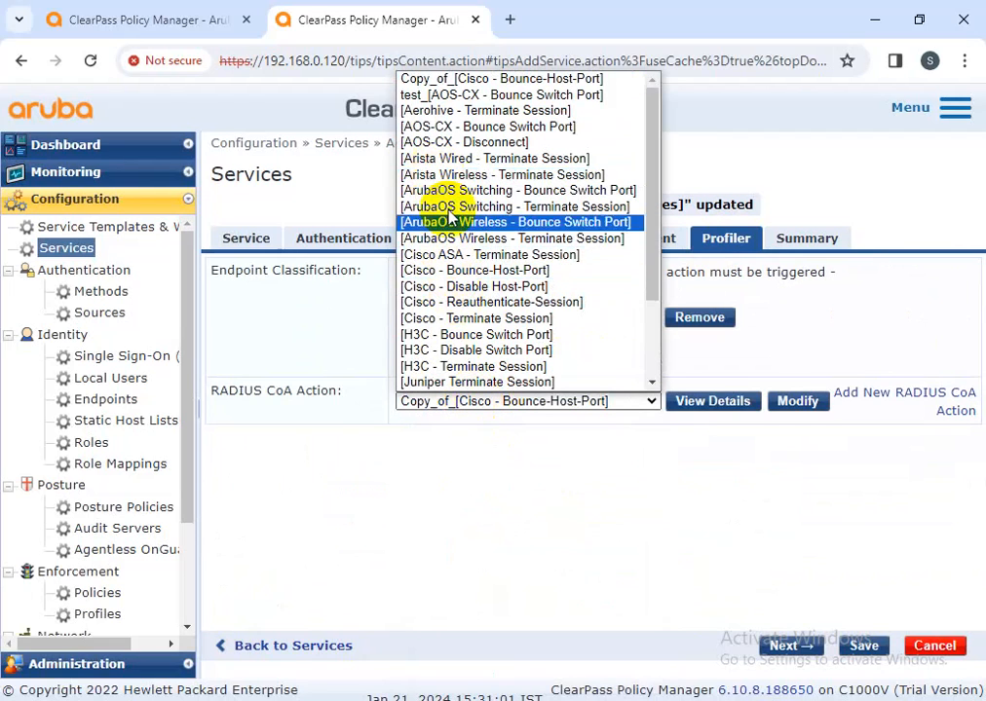
click(465, 273)
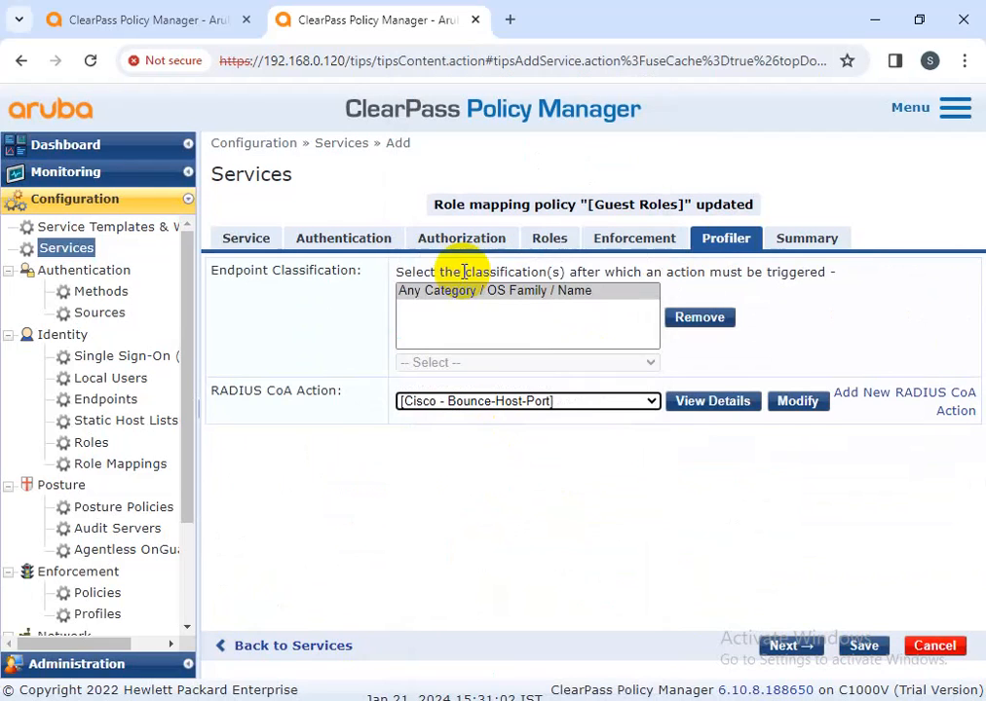
Review the new service's summary and its authentication and authorization settings
click(779, 244)
scroll(545, 428, down, 3)
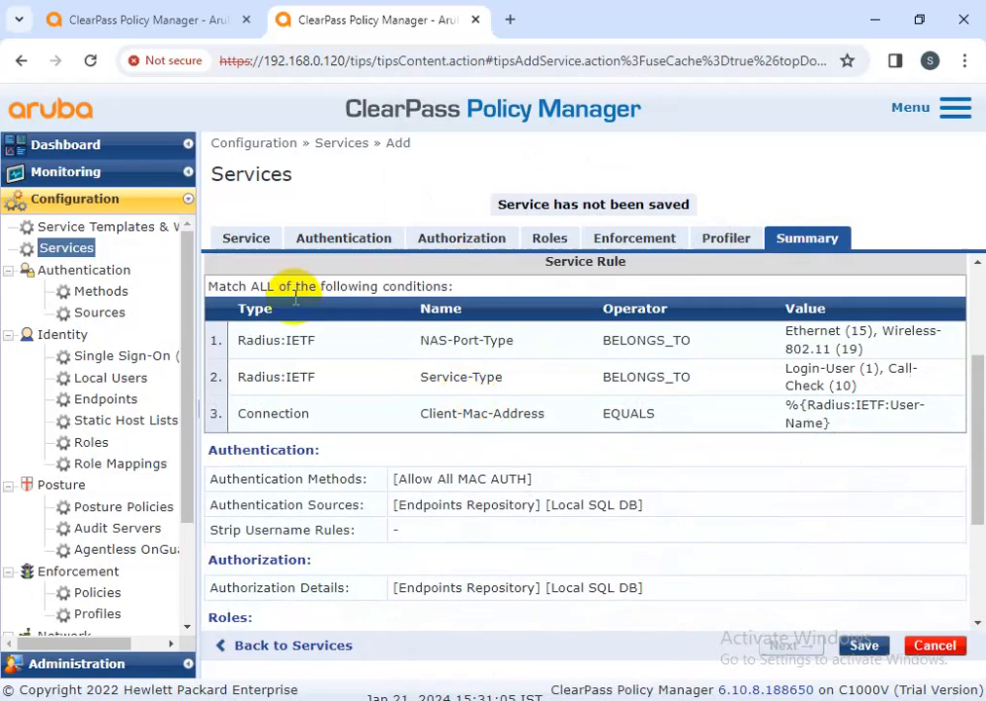
click(245, 240)
click(348, 243)
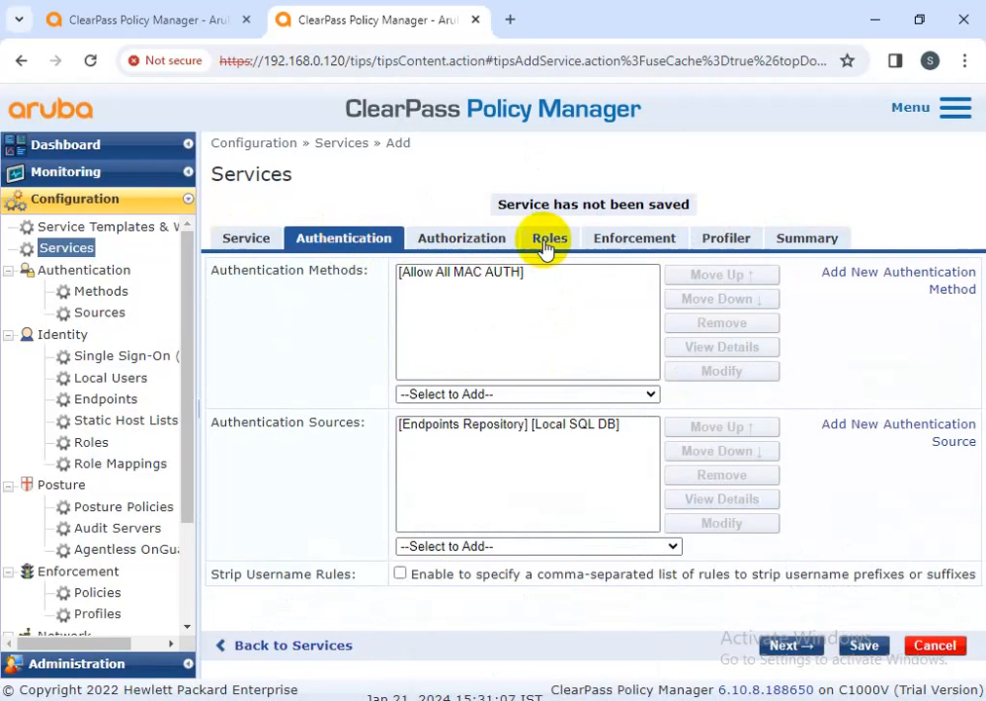
click(482, 242)
Add a fourth service rule condition to USA-MAC-AUTH-Service with type Connection and name NAD-IP-Address
click(248, 246)
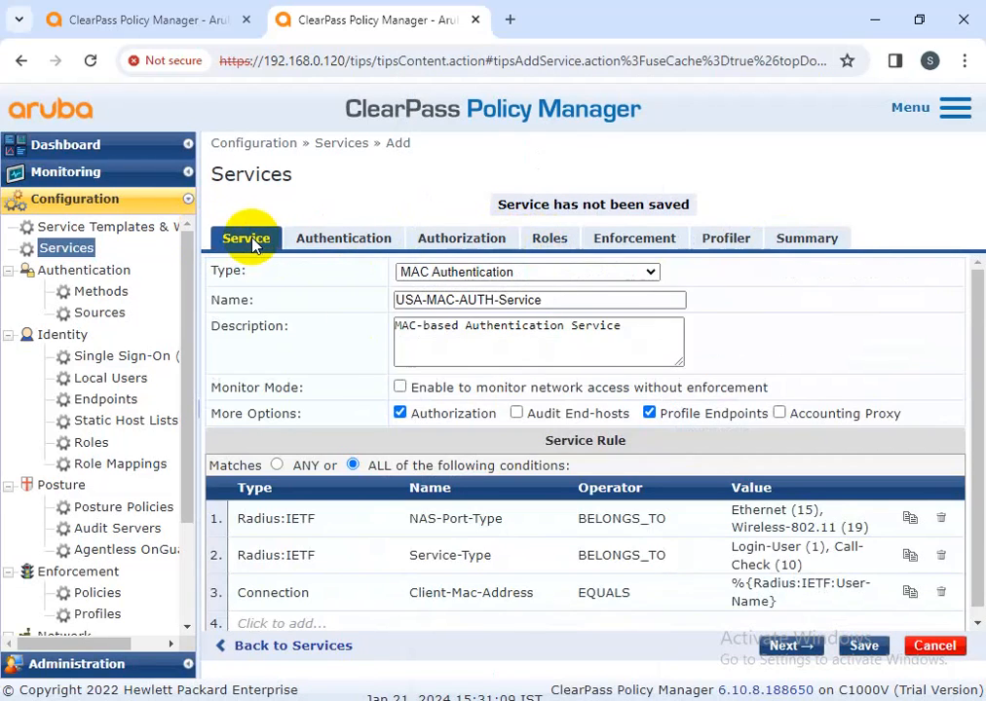
scroll(390, 402, down, 1)
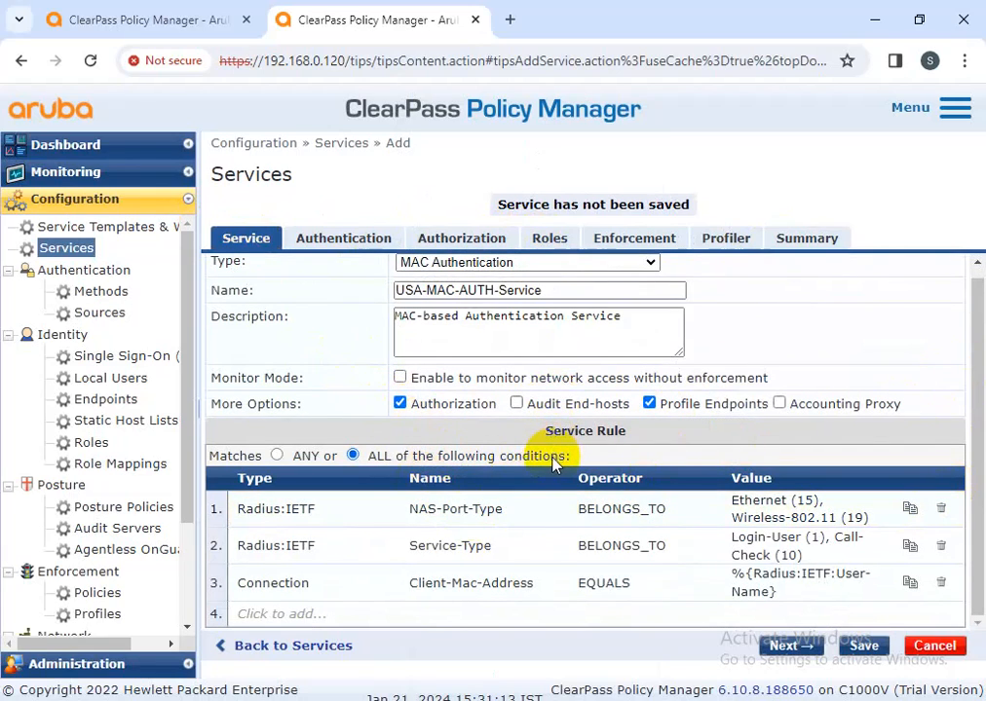
click(293, 614)
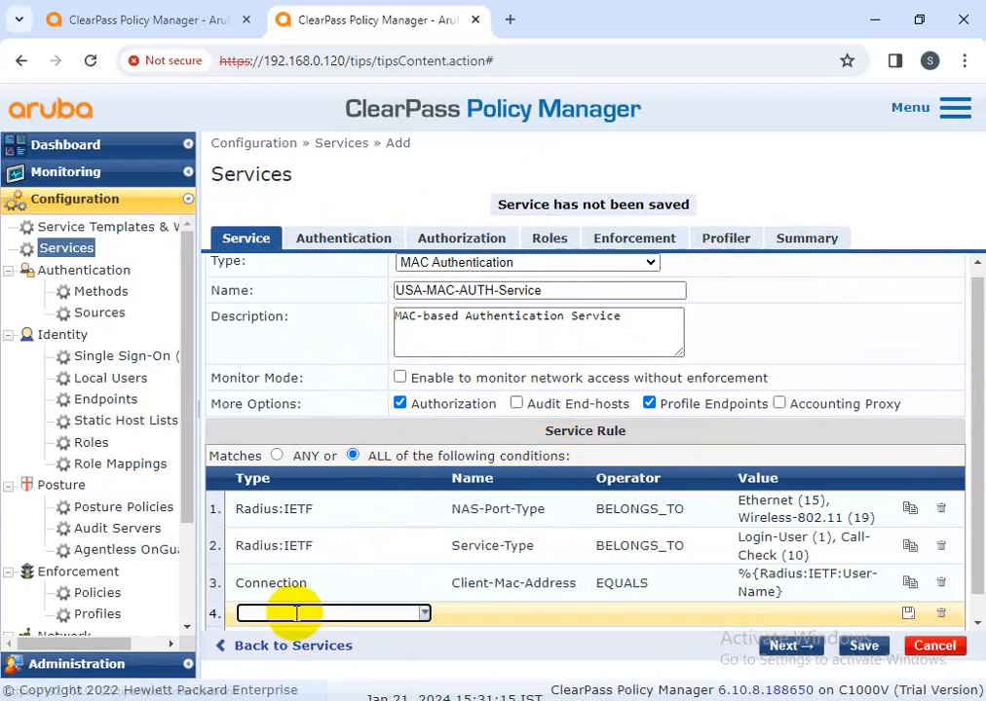
scroll(598, 631, down, 1)
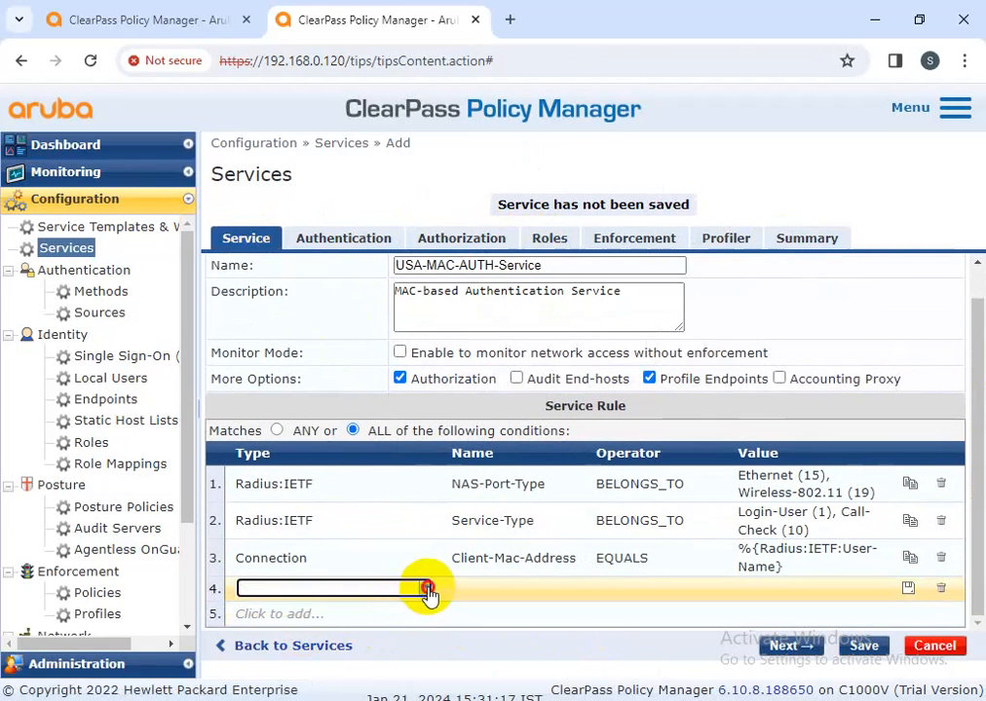
click(428, 591)
click(290, 345)
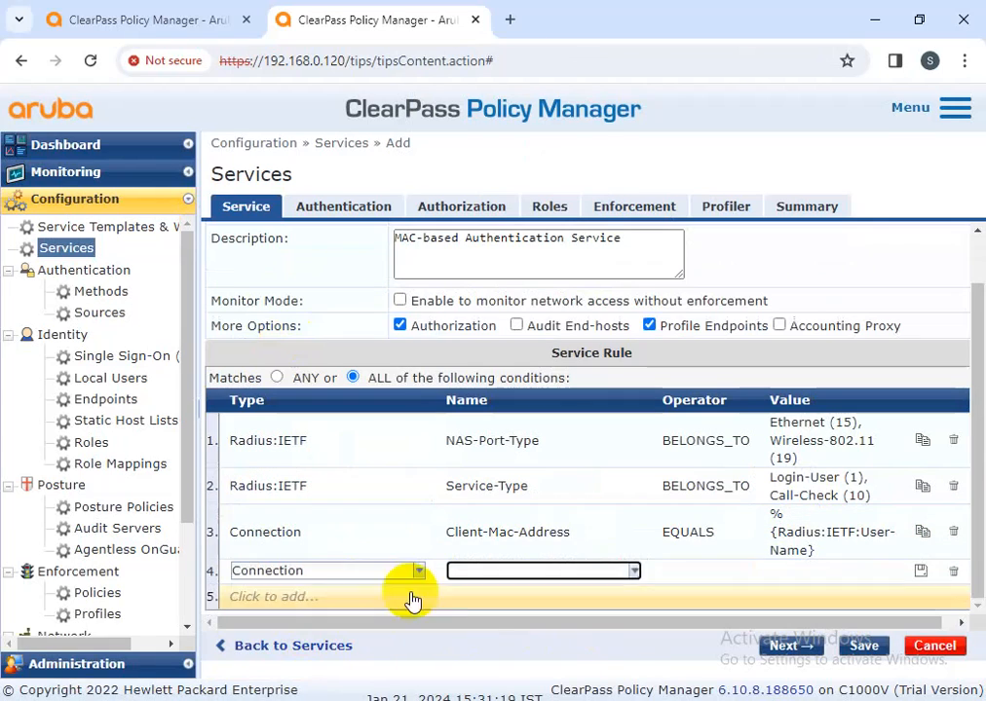
click(635, 574)
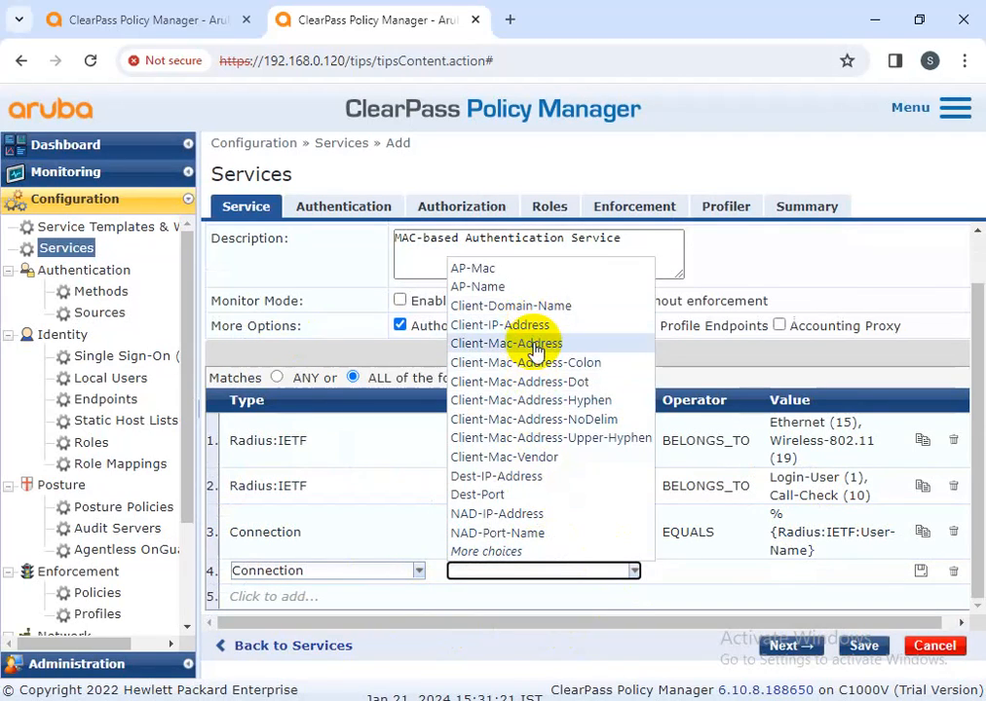
click(521, 514)
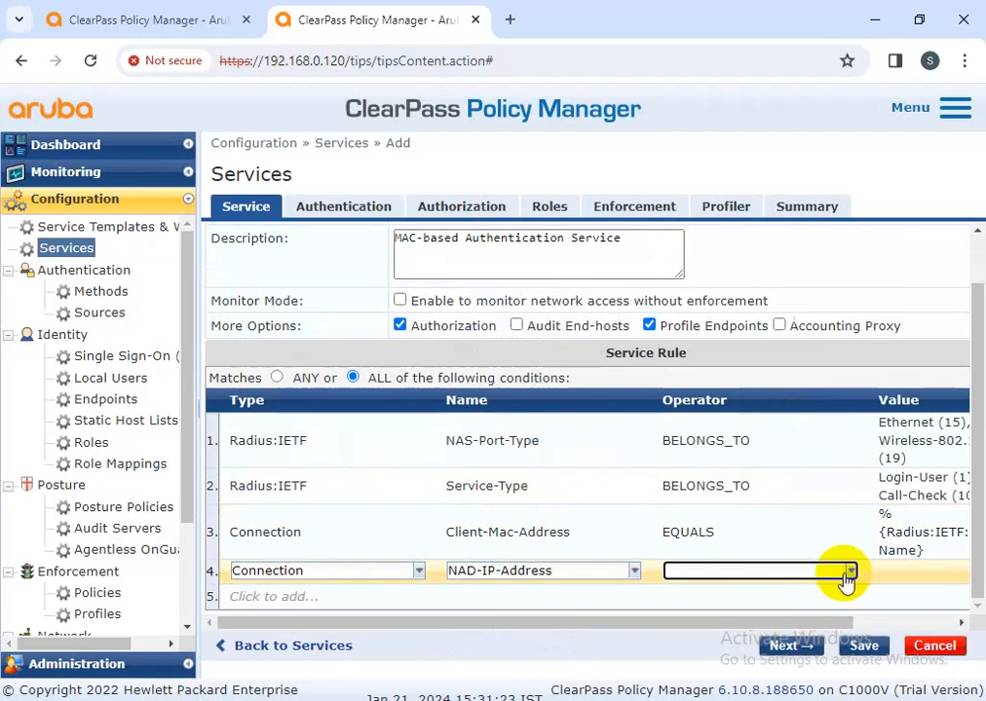
Set the NAD-IP-Address condition's operator to BELONGS_TO_GROUP and its value to cisco-switch-group
click(848, 577)
click(735, 385)
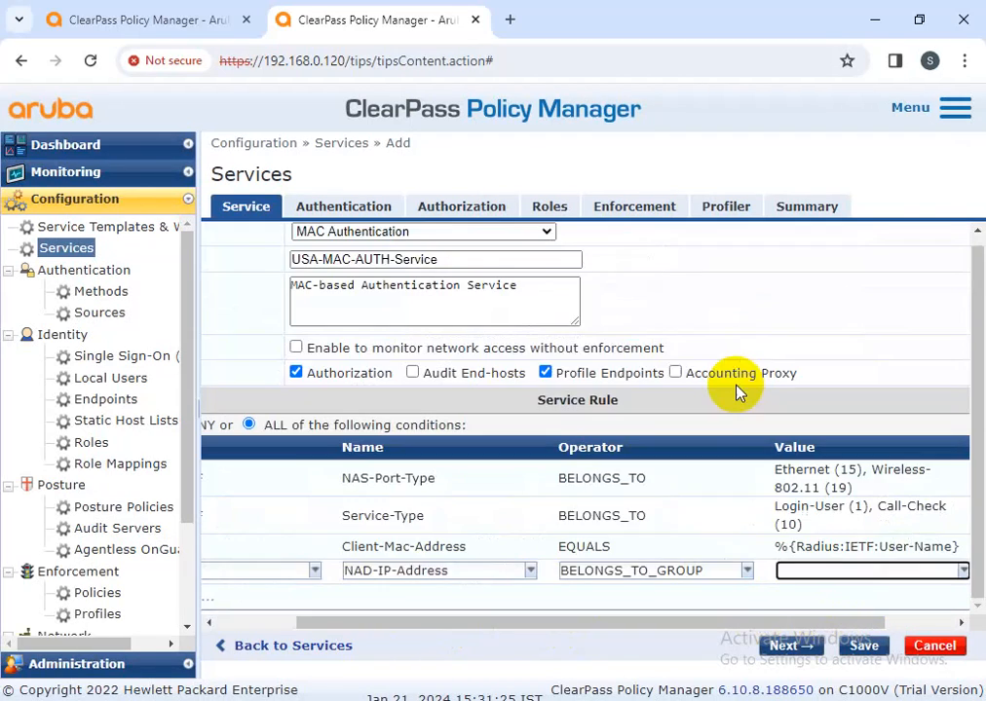
drag(685, 624, 858, 627)
click(866, 572)
click(769, 591)
drag(759, 628, 881, 601)
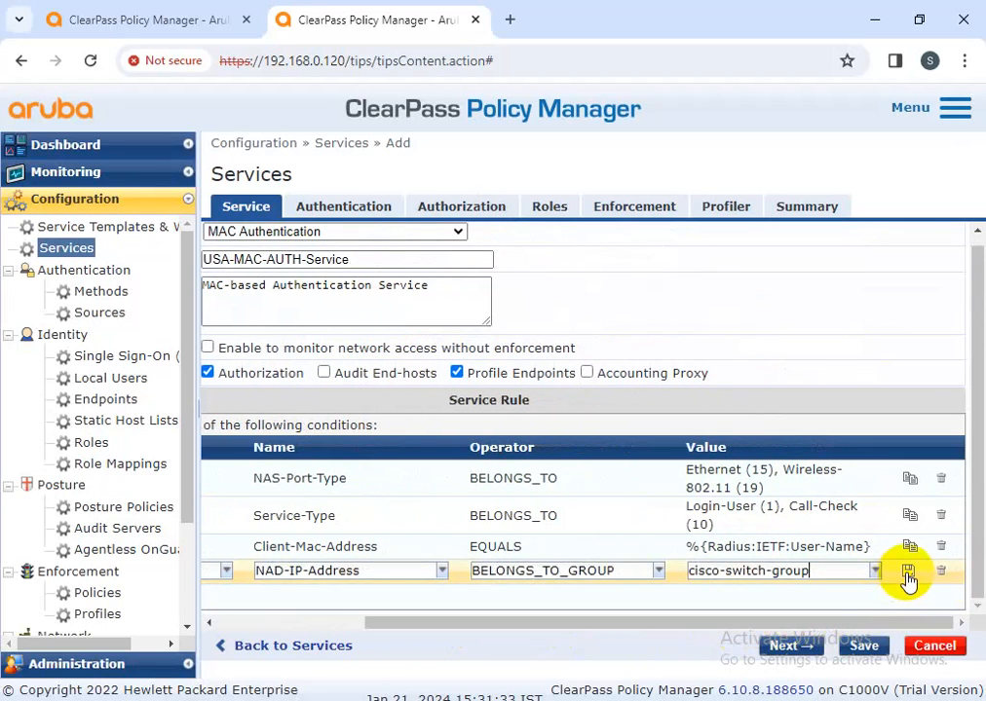
Check the attribute choices for the NAD-IP-Address condition and save the new service
drag(816, 628, 604, 641)
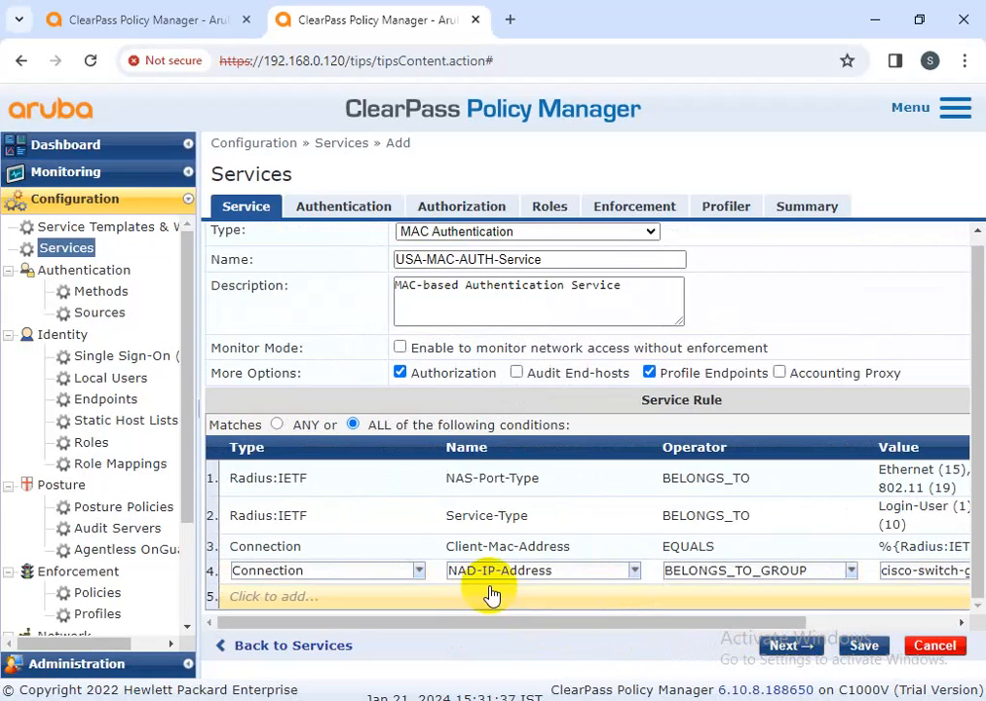
click(637, 573)
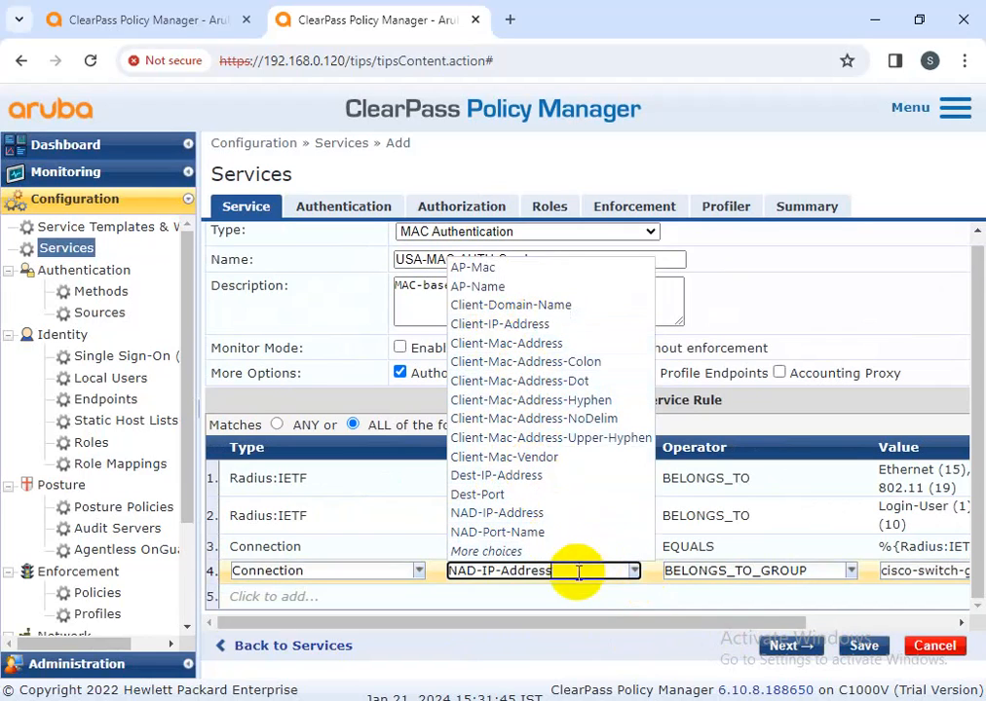
click(596, 609)
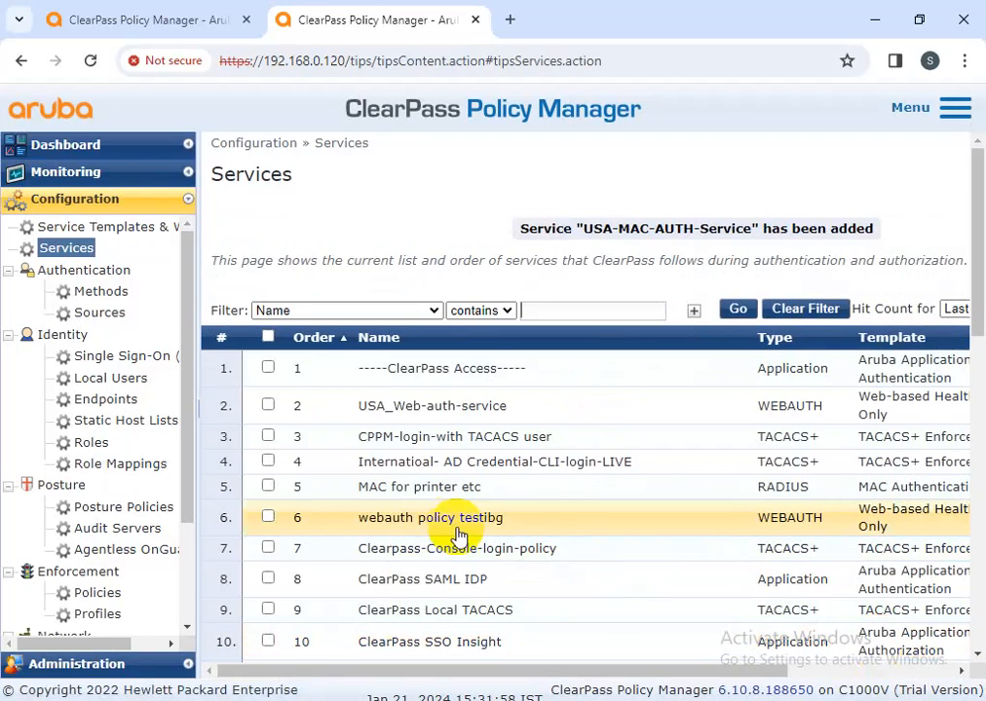
Move USA-MAC-AUTH-Service to position 24, directly above MAC-AUTH-POLICY FOR CISCO, and save the service order
scroll(399, 519, down, 9)
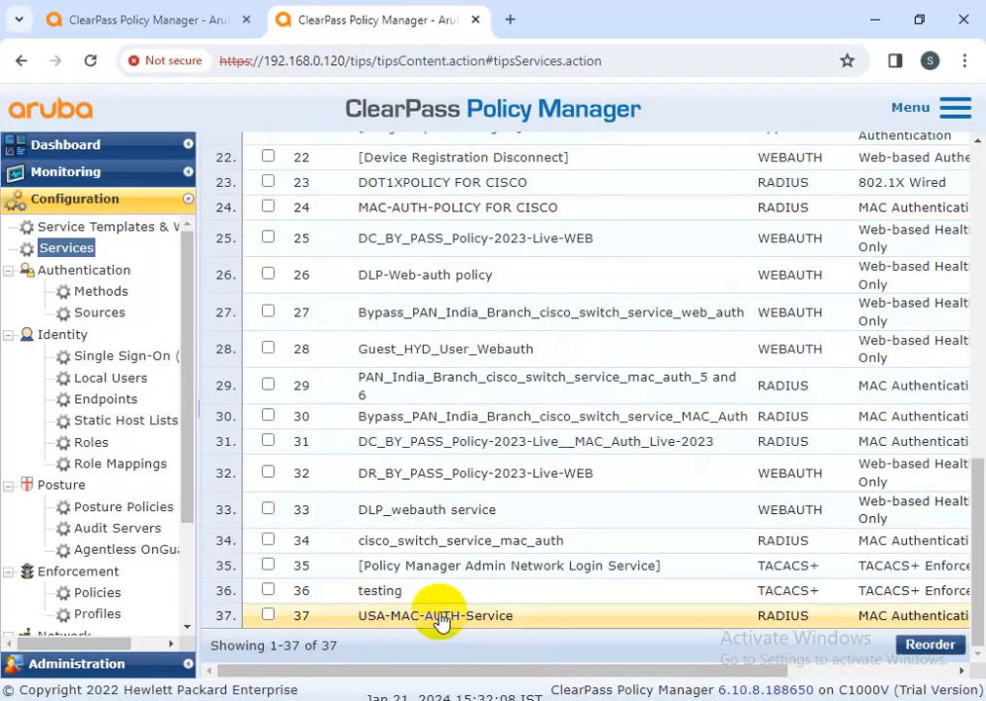
mouse_move(525, 670)
mouse_down()
mouse_move(560, 678)
mouse_move(525, 674)
mouse_up()
click(927, 649)
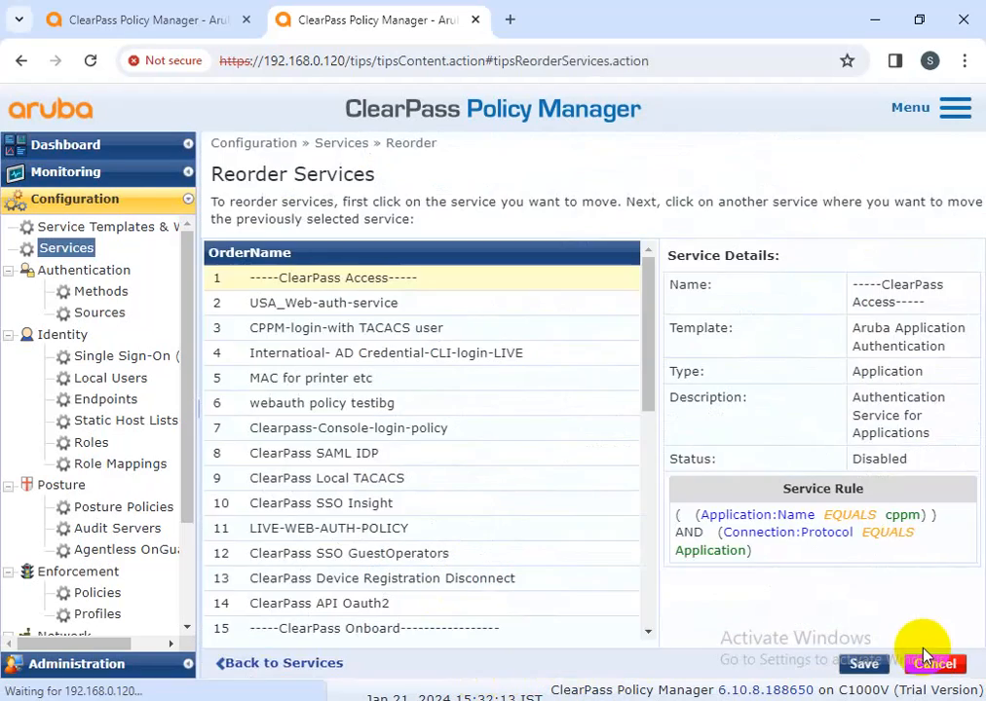
scroll(346, 550, down, 5)
click(373, 628)
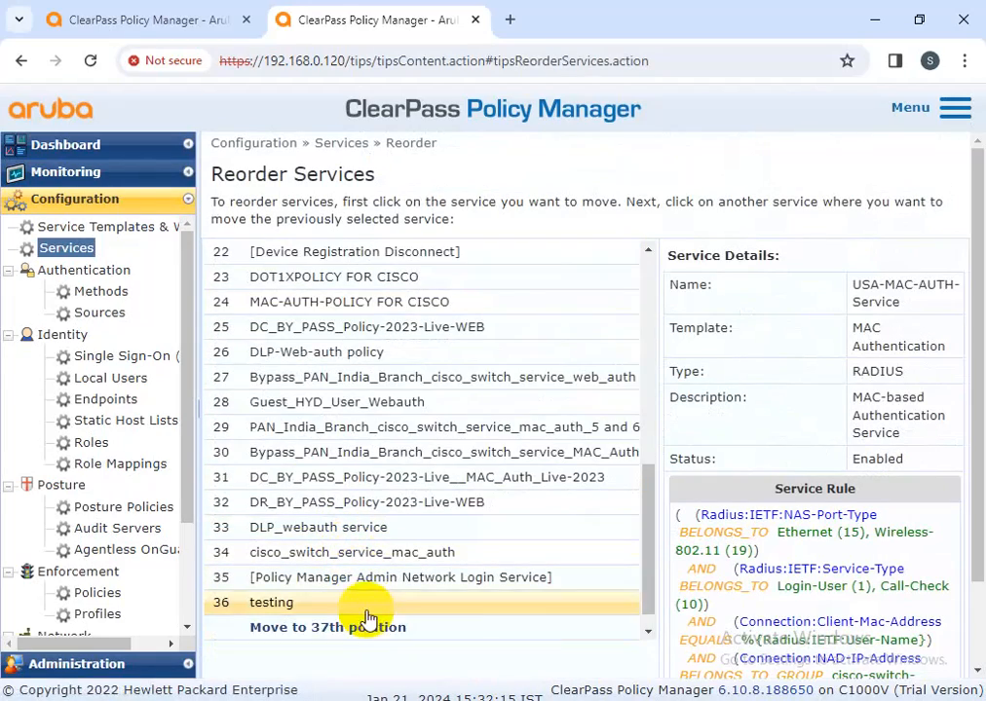
scroll(361, 584, up, 6)
scroll(346, 570, down, 4)
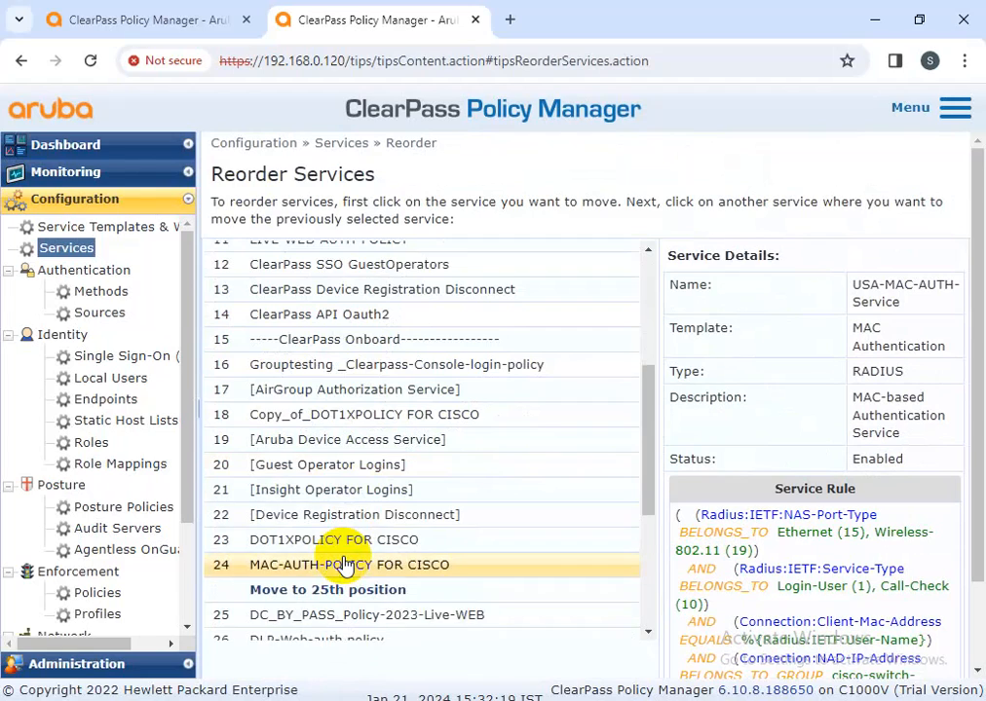
scroll(346, 565, down, 2)
scroll(346, 564, down, 2)
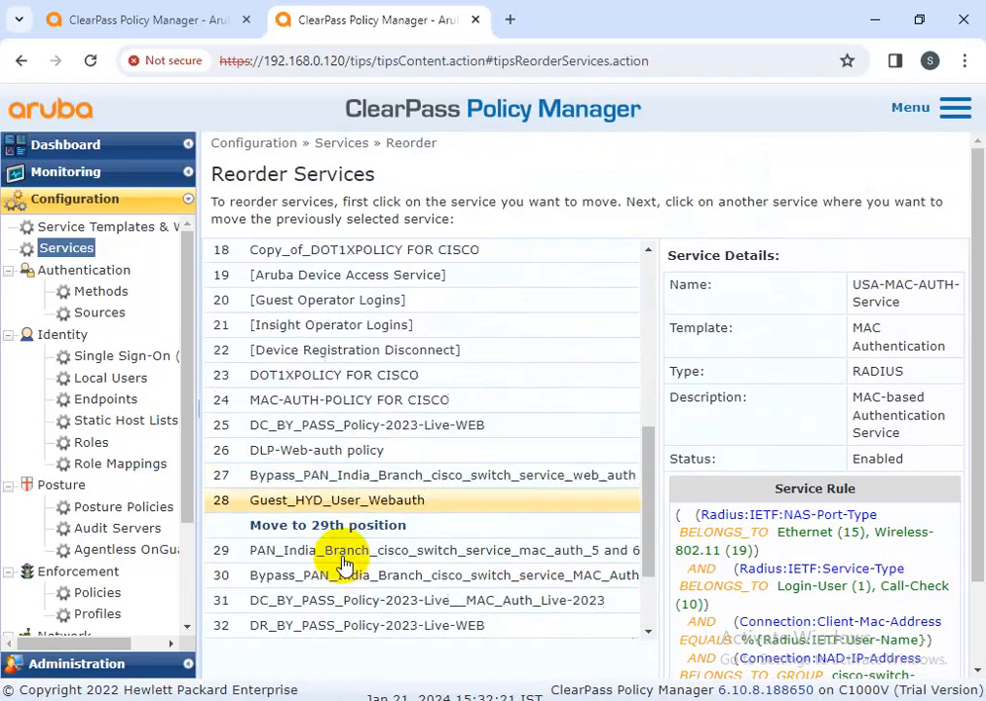
scroll(346, 565, down, 3)
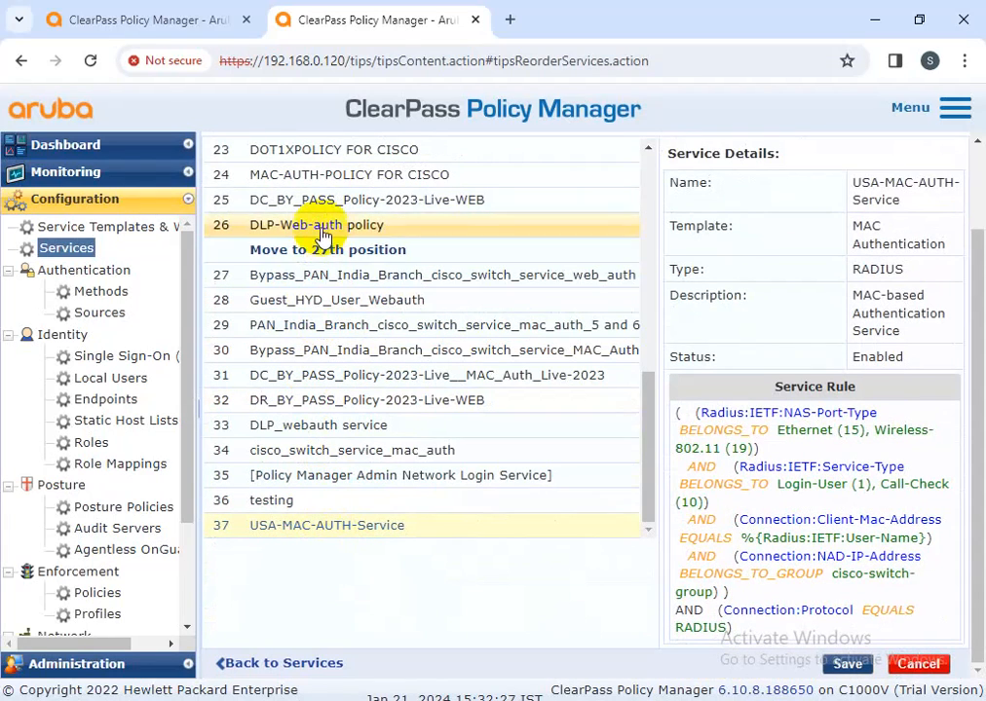
scroll(325, 292, up, 1)
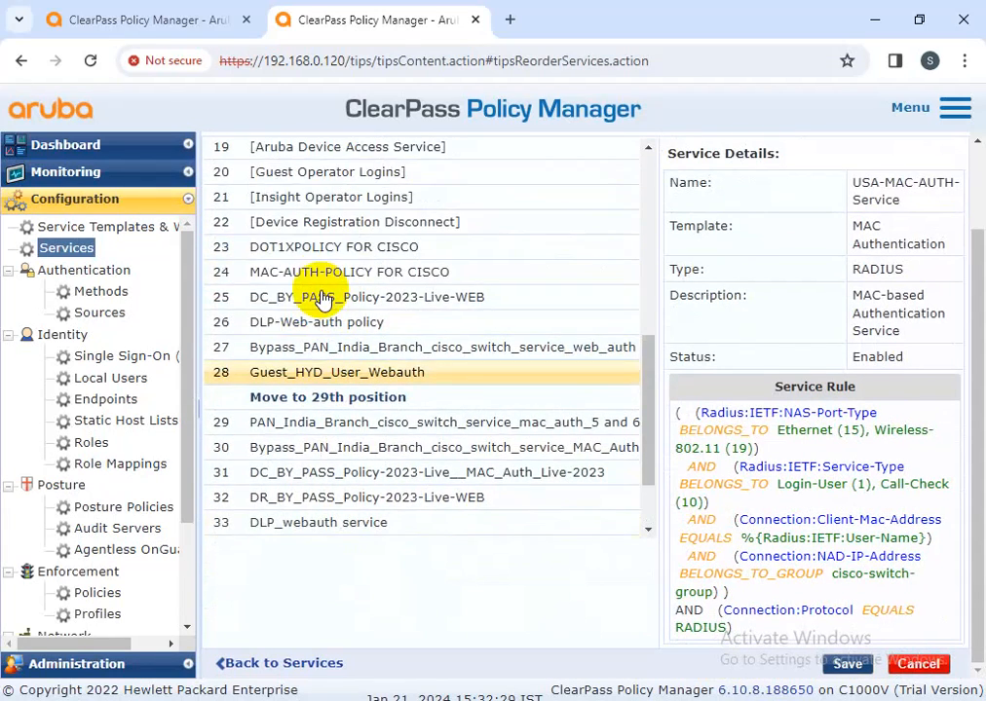
click(315, 263)
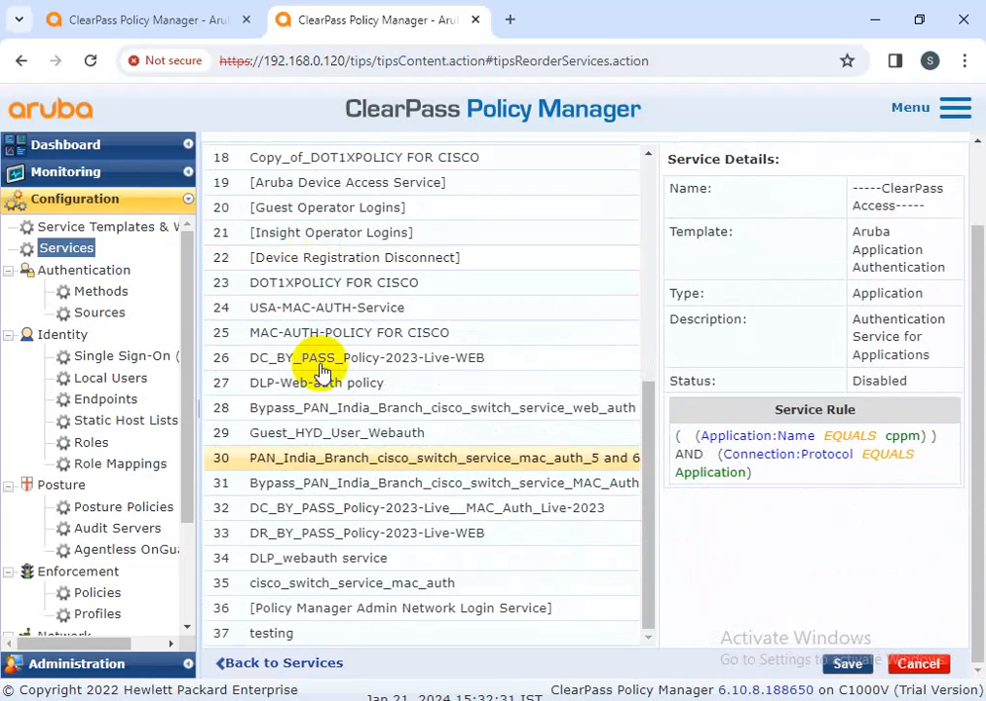
click(850, 662)
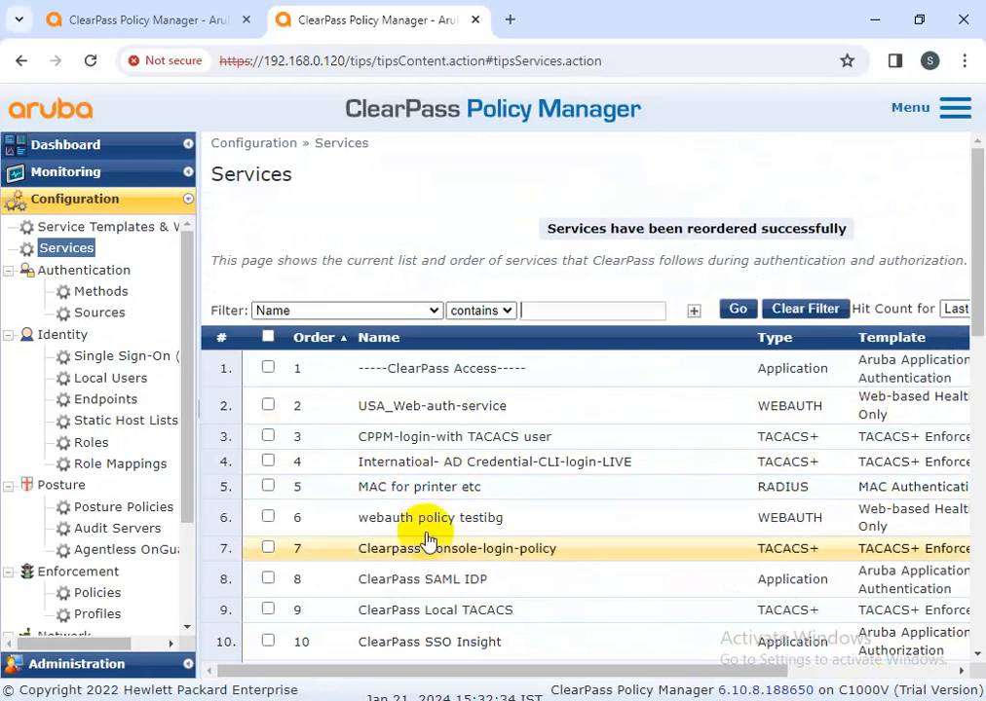
Examine the order of the configured services and the position of USA-MAC-AUTH-Service among them
scroll(428, 551, down, 1)
scroll(432, 555, down, 1)
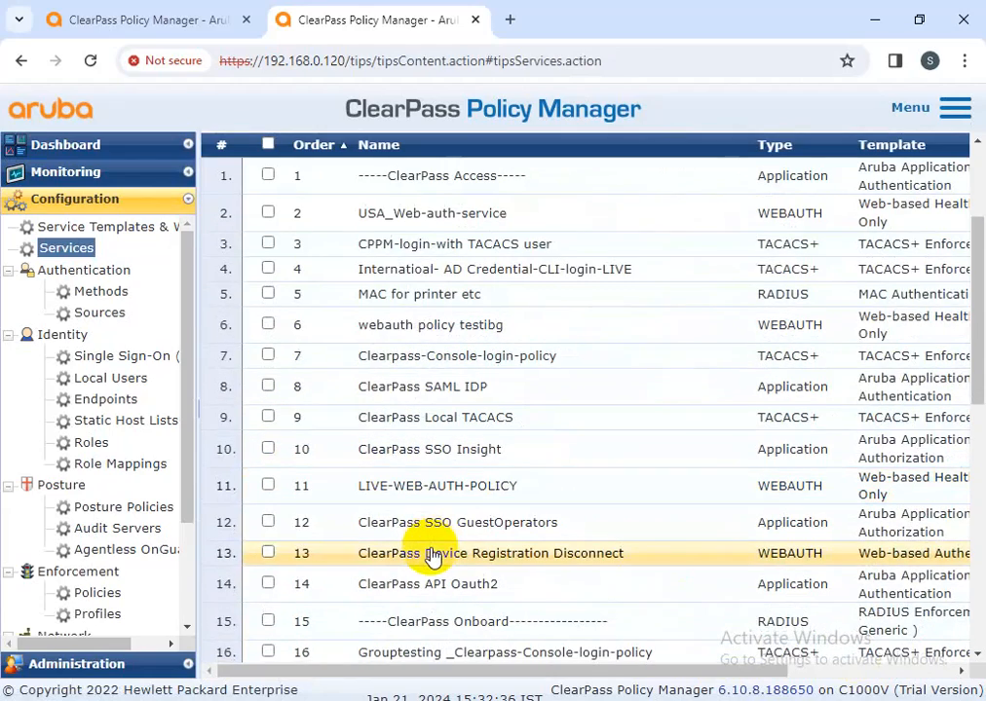
scroll(438, 565, down, 1)
scroll(445, 564, down, 1)
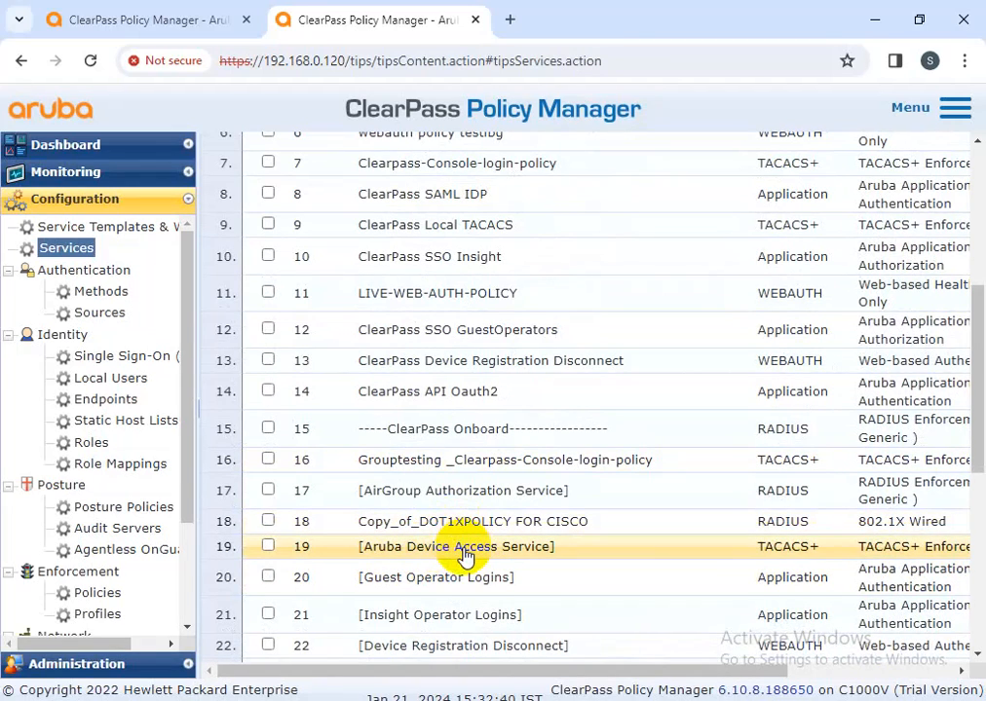
scroll(450, 533, up, 2)
scroll(450, 531, up, 1)
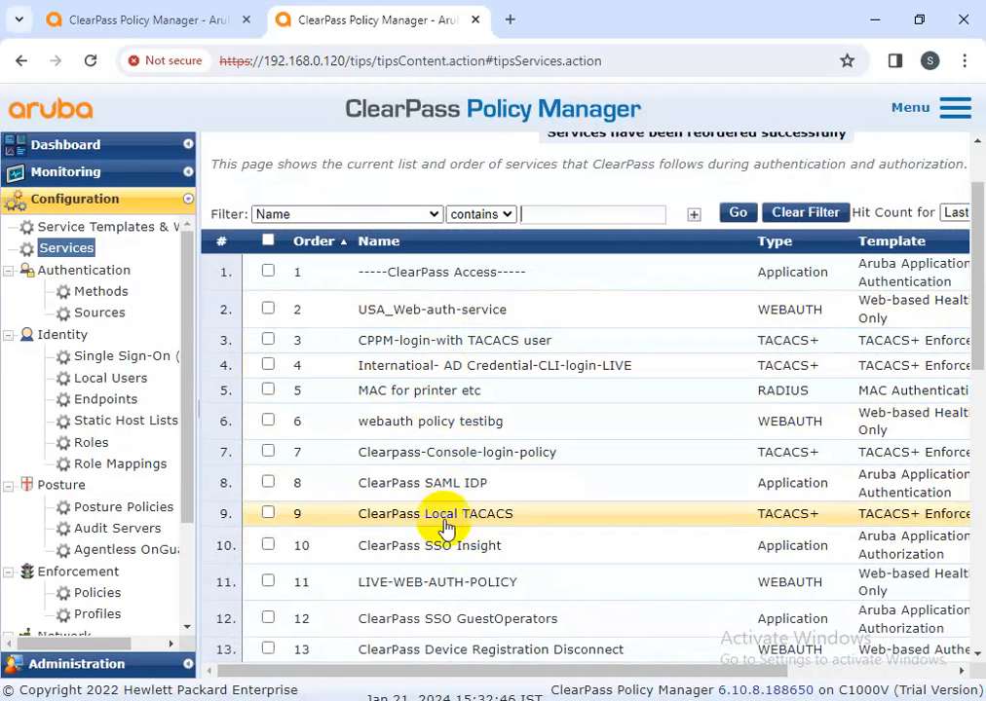
scroll(446, 531, down, 3)
scroll(438, 618, down, 2)
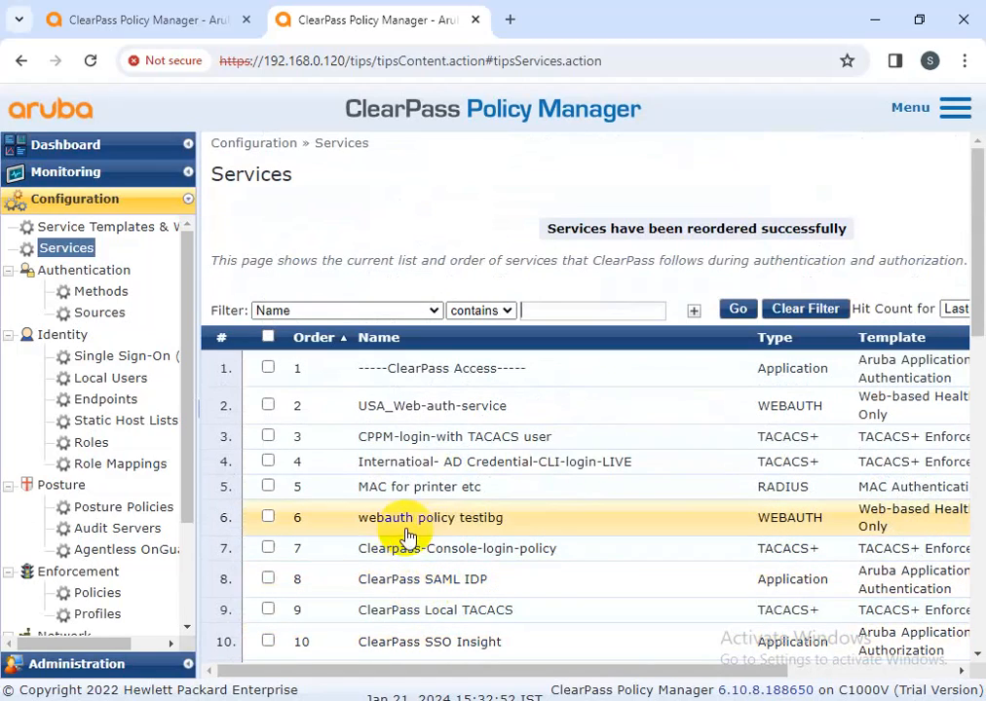
scroll(433, 556, down, 1)
scroll(430, 591, down, 3)
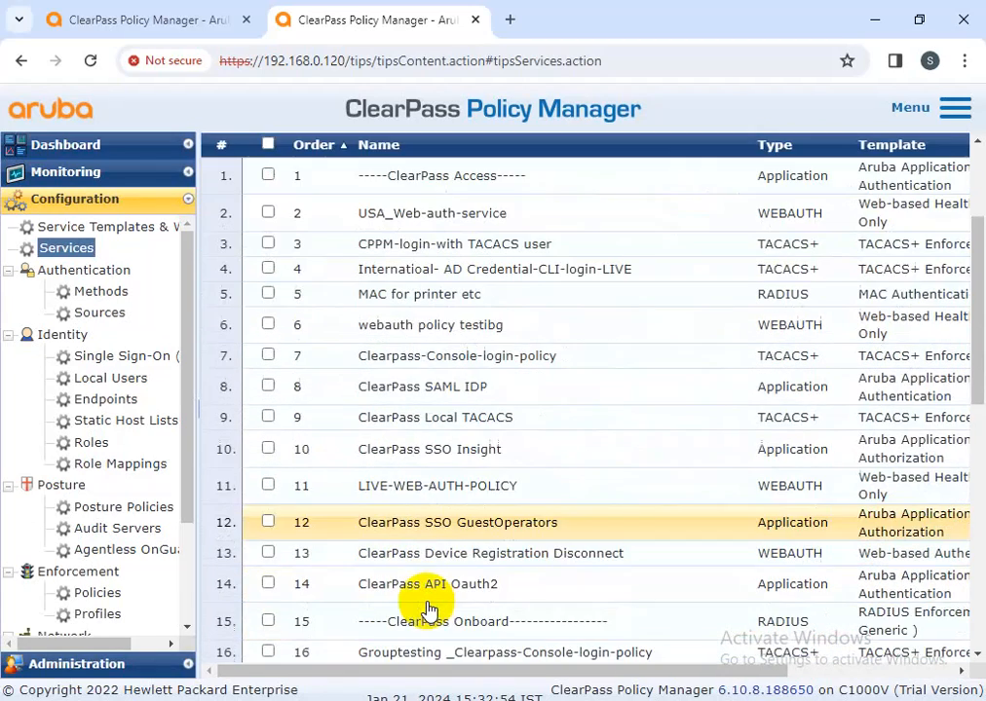
scroll(429, 609, down, 2)
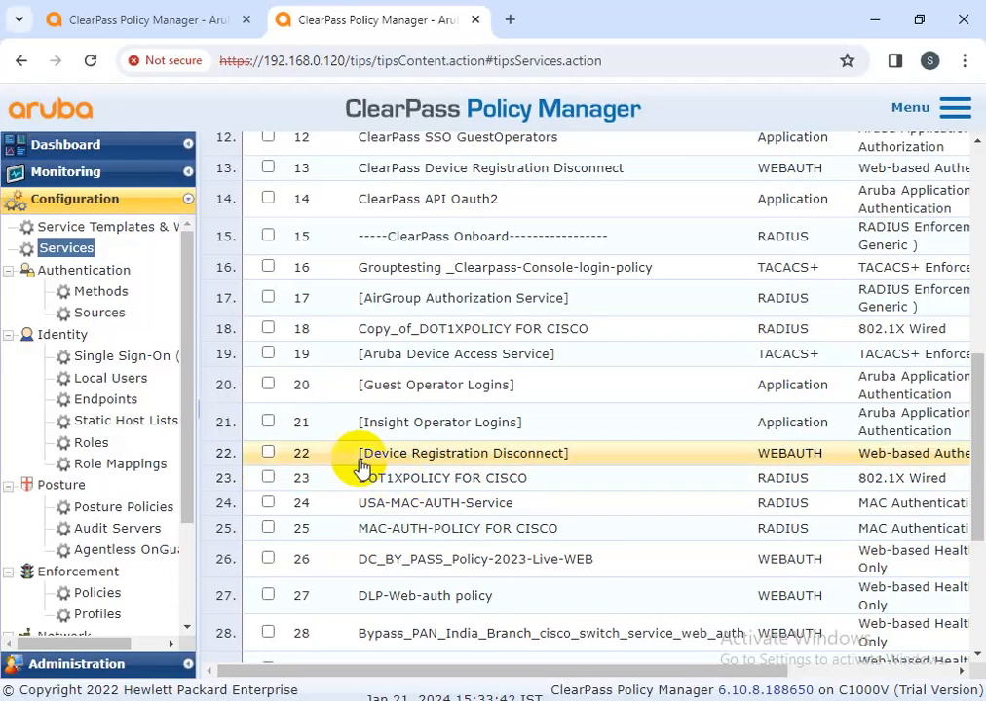
Open USA-MAC-AUTH-Service and review its service rule, authentication, authorization, roles and enforcement settings in the summary
click(439, 515)
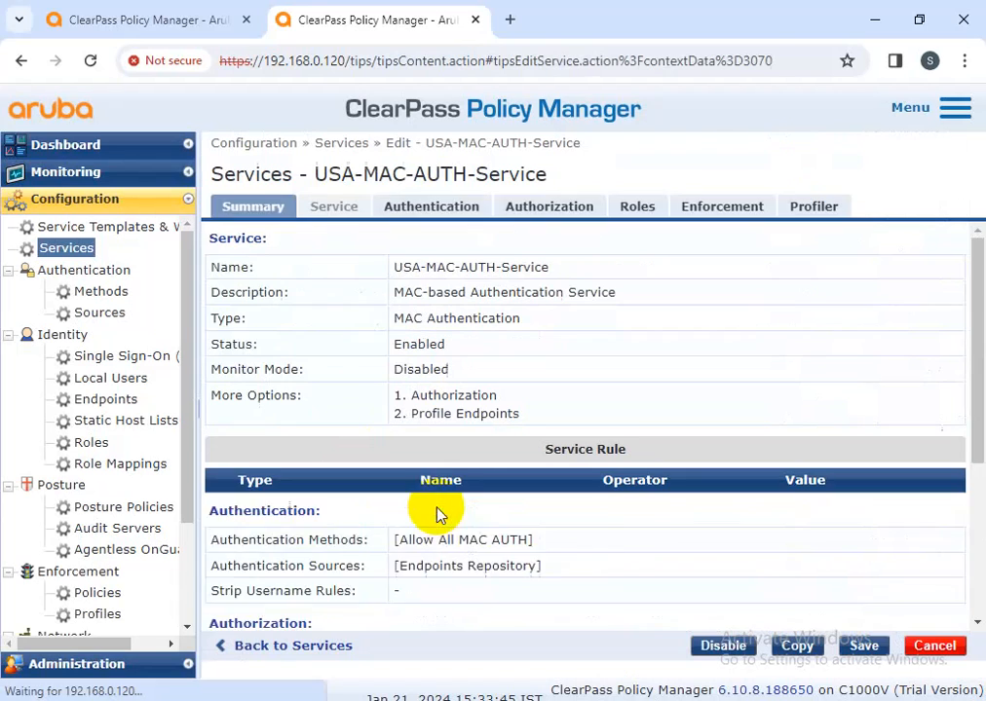
scroll(407, 492, down, 3)
scroll(407, 492, down, 1)
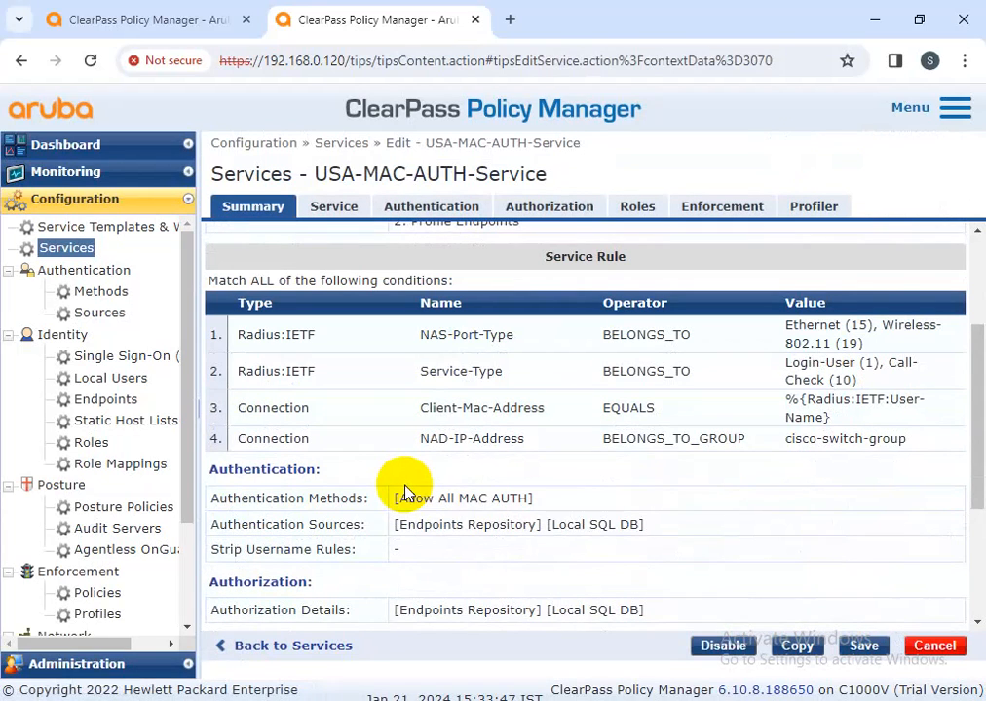
scroll(451, 494, down, 3)
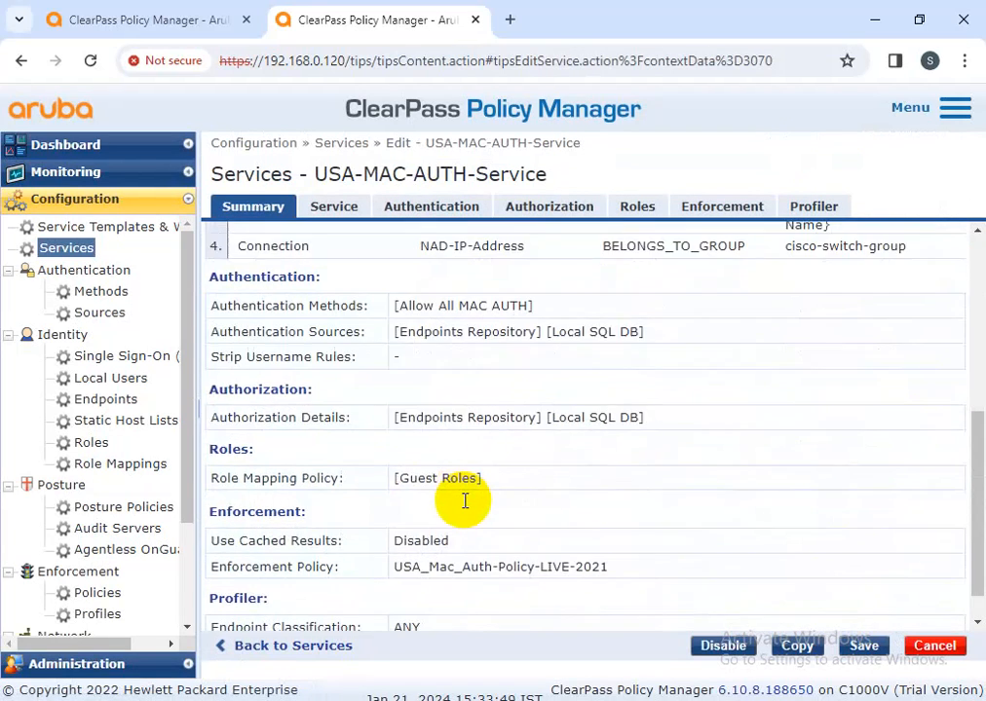
scroll(465, 523, up, 6)
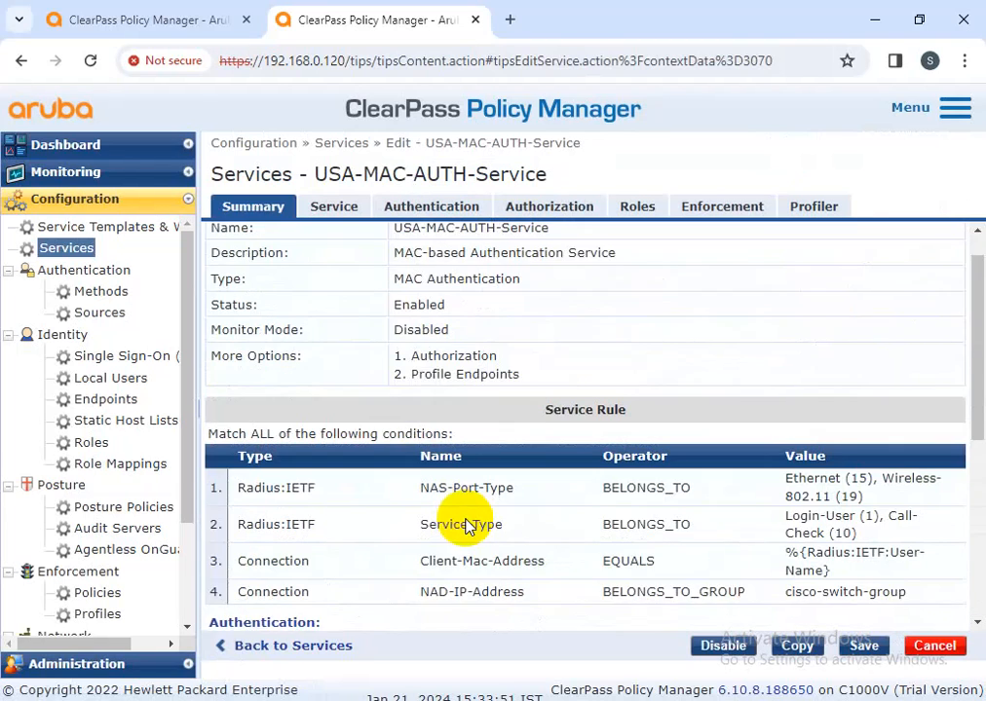
scroll(466, 523, down, 2)
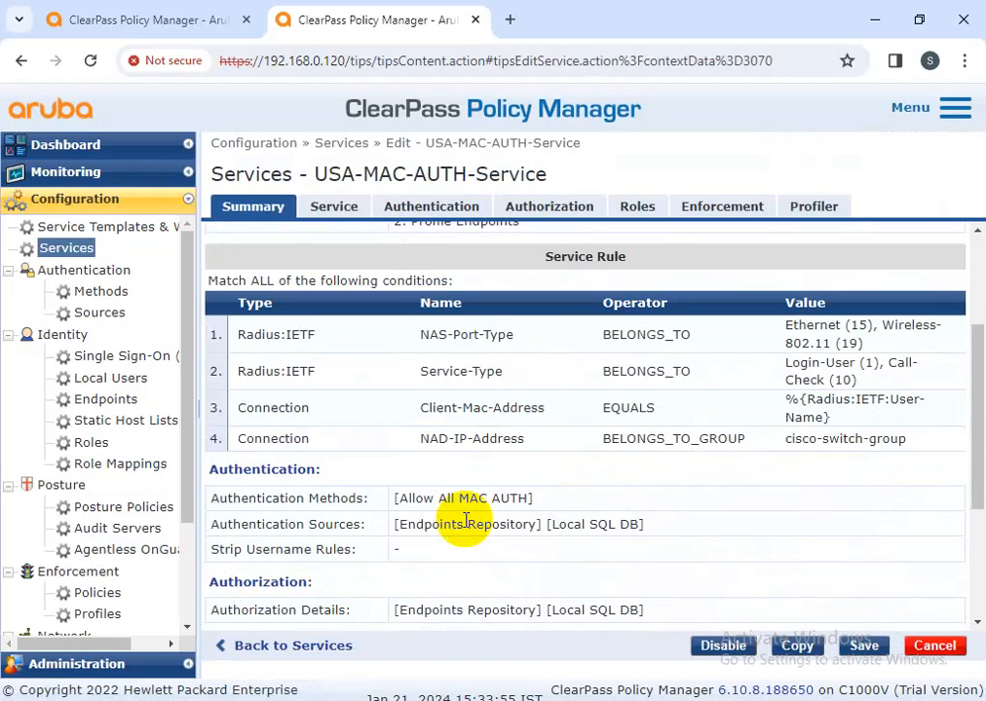
scroll(466, 523, up, 1)
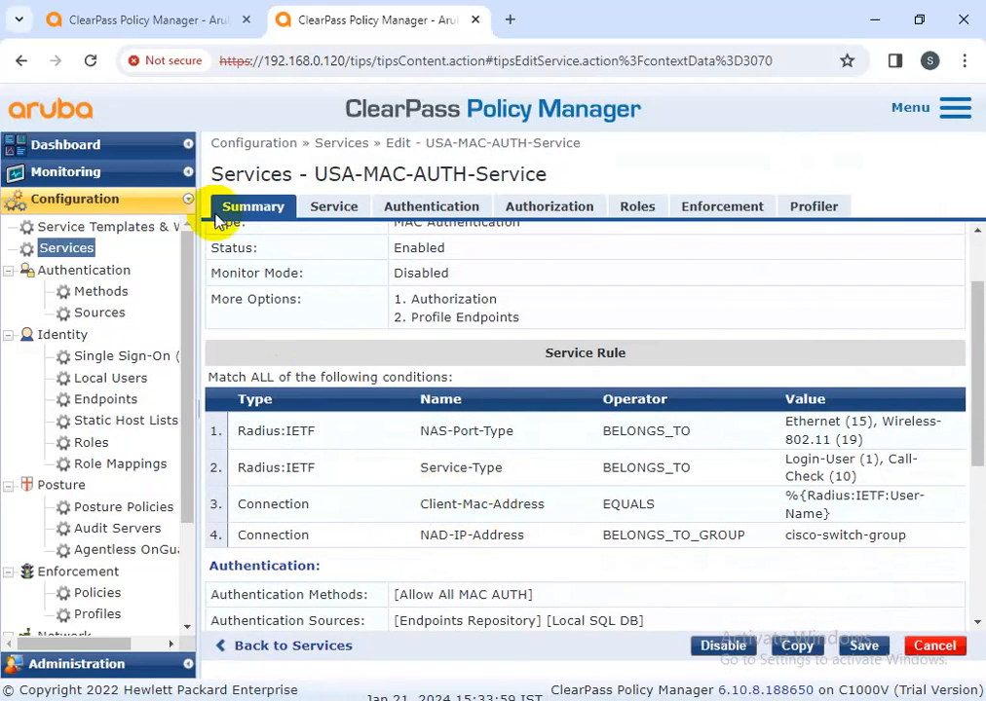
scroll(386, 334, down, 1)
scroll(387, 334, up, 2)
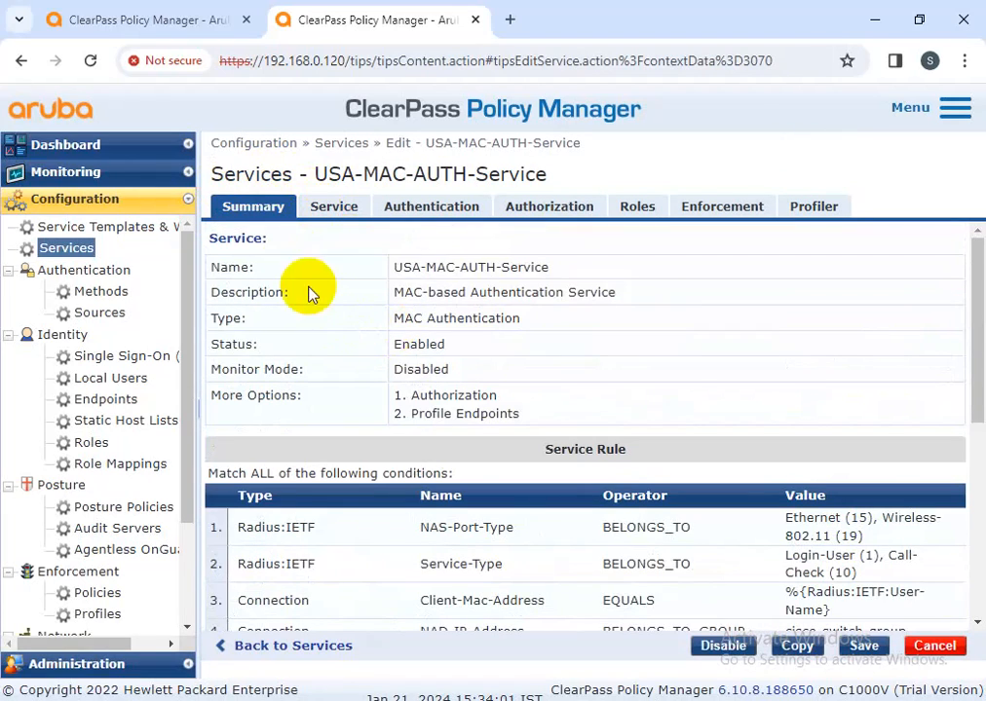
drag(572, 272, 379, 263)
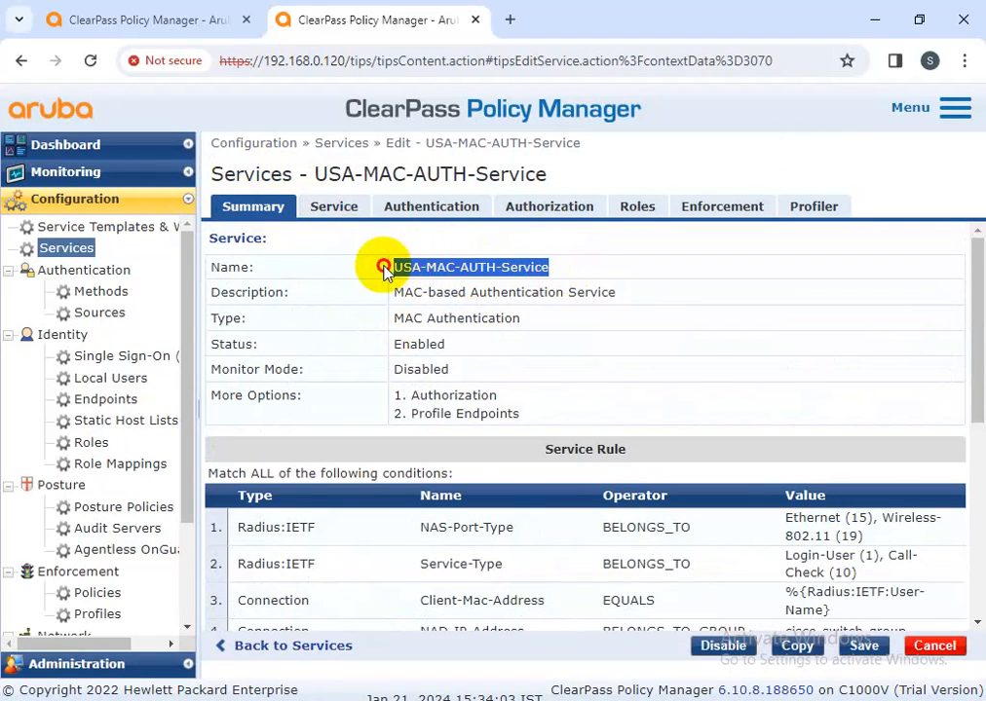
Review the summary of USA-MAC-AUTH-Service, covering its description, status, extra options and the NAD-IP-Address condition in the service rule
drag(628, 288, 392, 287)
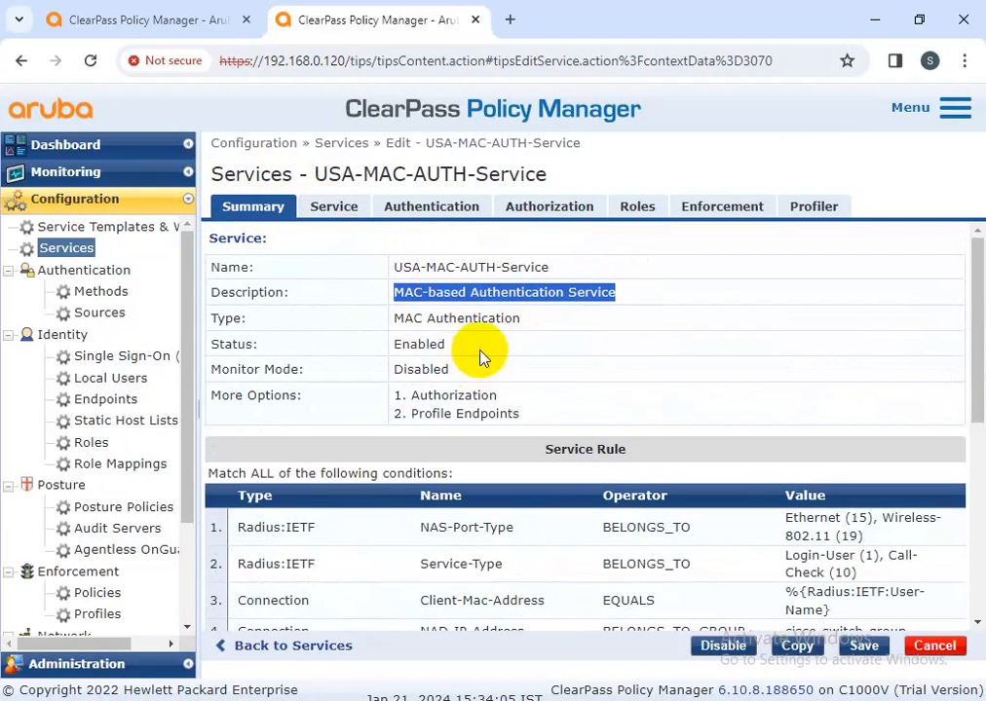
drag(477, 349, 343, 349)
scroll(487, 374, down, 1)
click(550, 328)
drag(550, 332, 391, 308)
scroll(461, 435, down, 1)
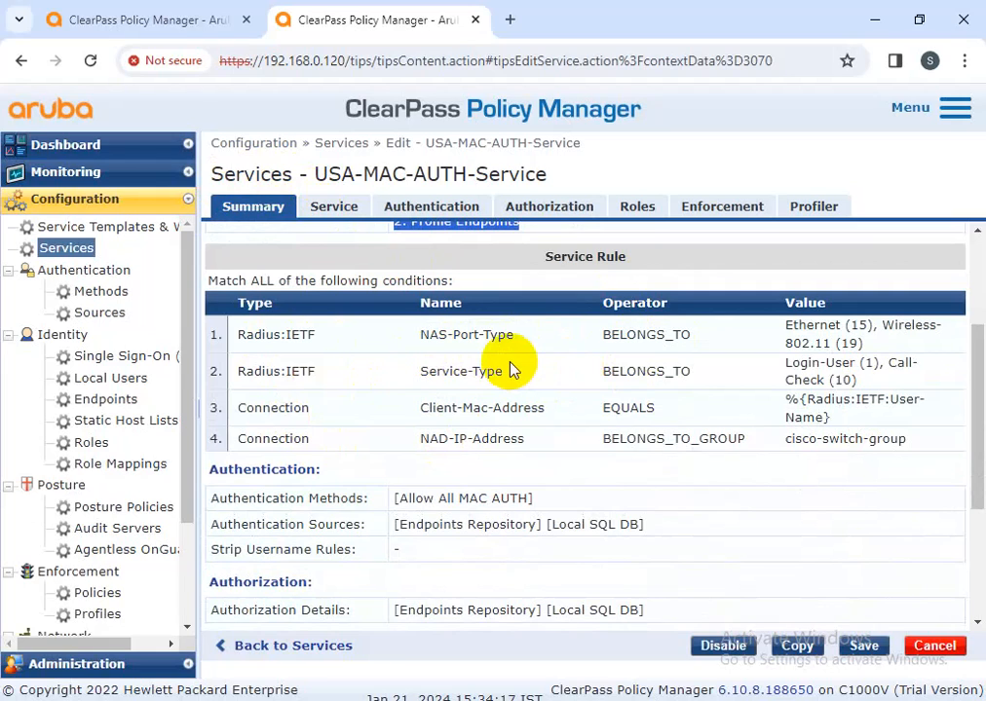
double_click(264, 450)
drag(264, 450, 910, 445)
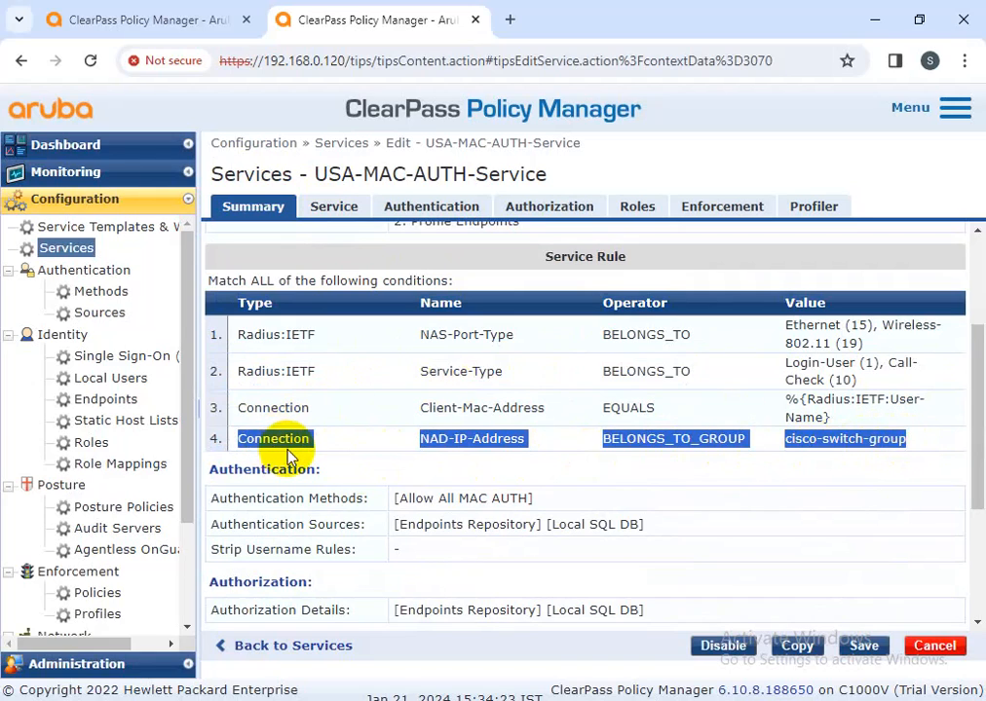
Check the service's general settings and rule, its authentication method and source, and its authorization sources
click(338, 208)
scroll(414, 434, down, 1)
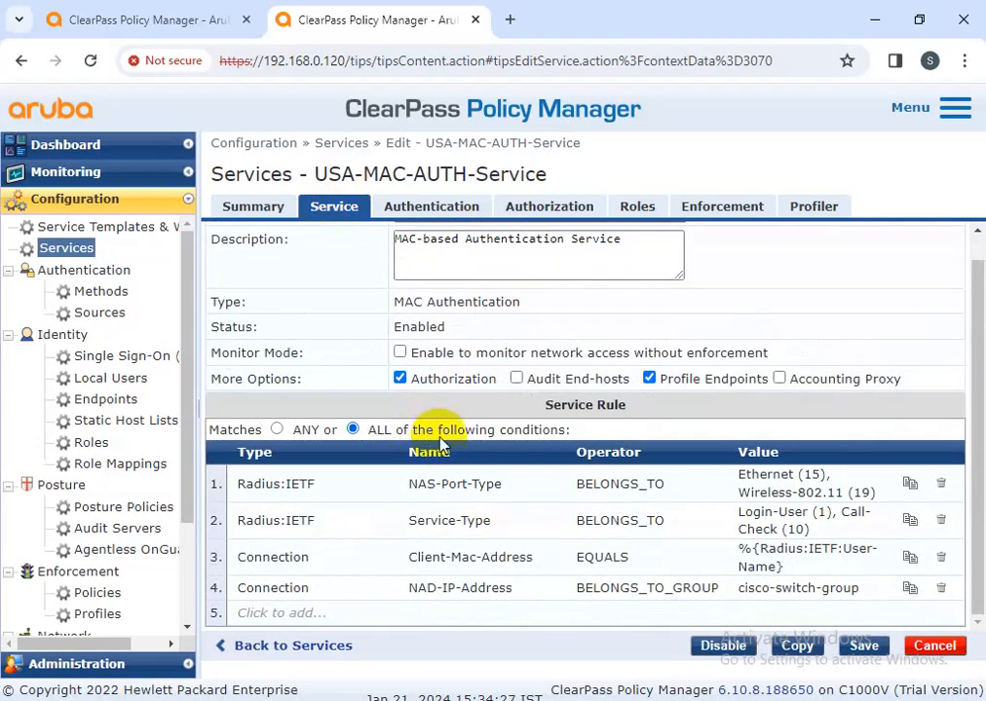
click(402, 209)
click(482, 265)
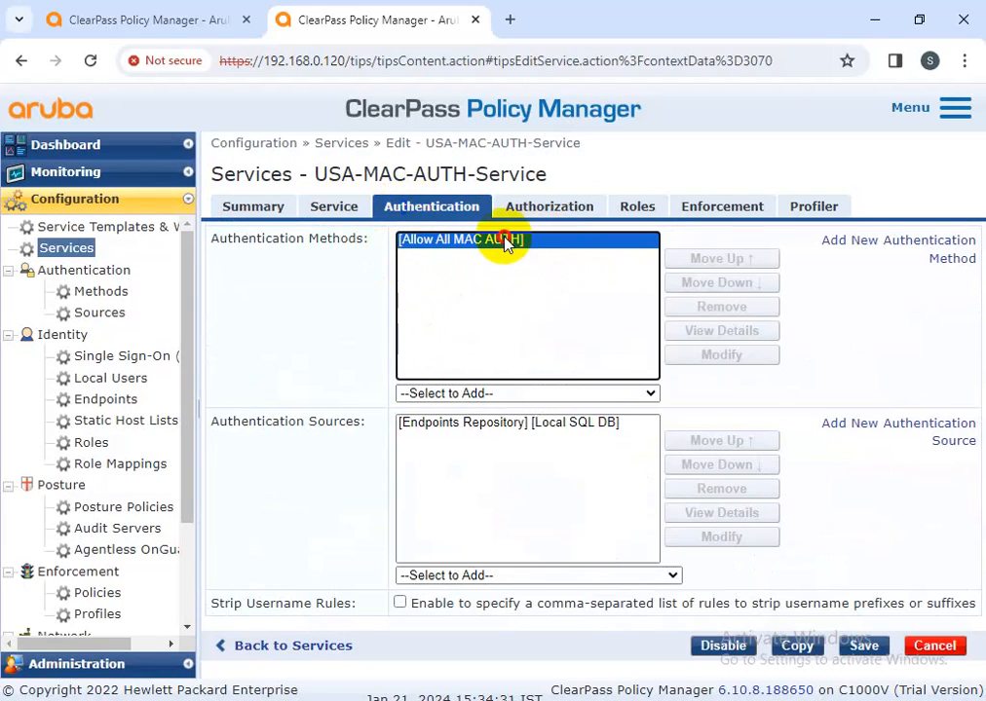
click(421, 245)
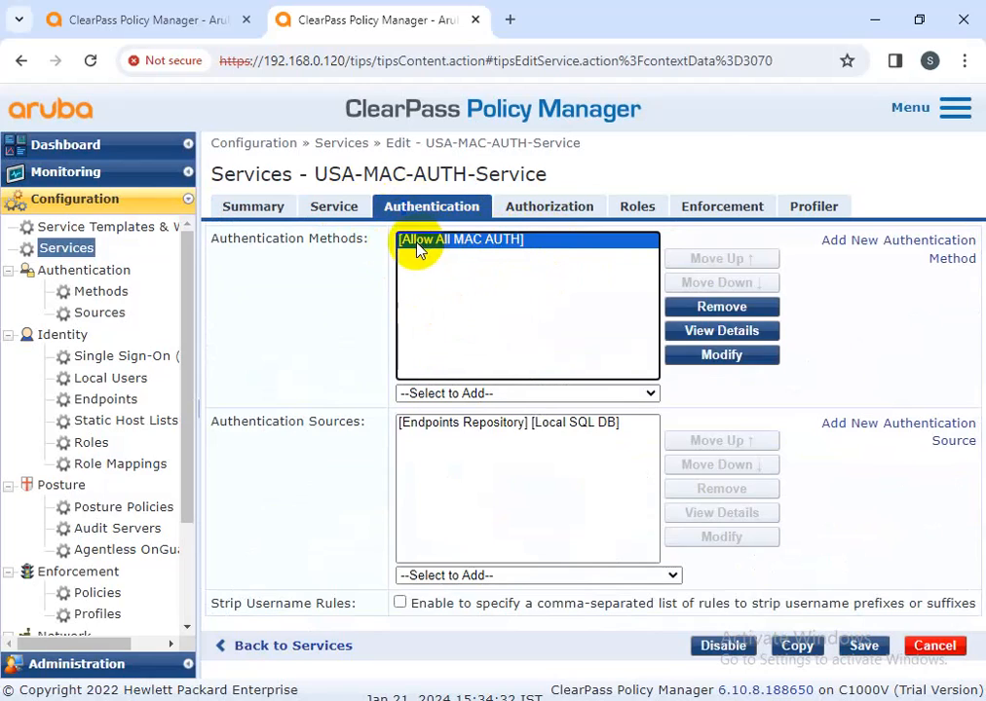
click(424, 429)
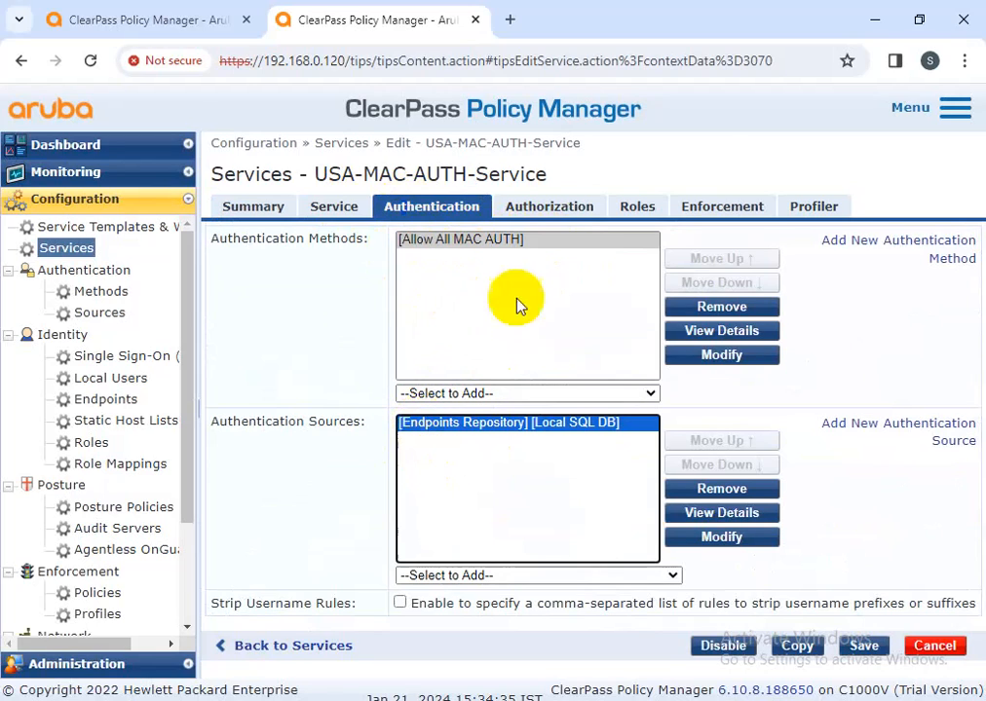
click(526, 205)
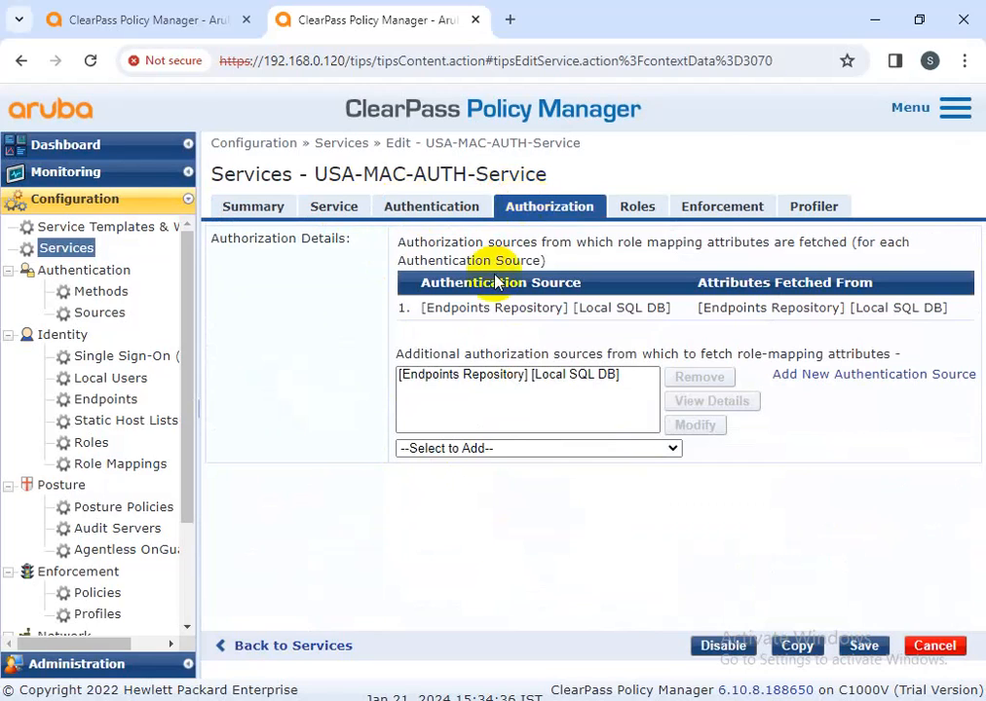
Review the service's role mapping policy, enforcement conditions, endpoint classification and RADIUS CoA action
click(638, 217)
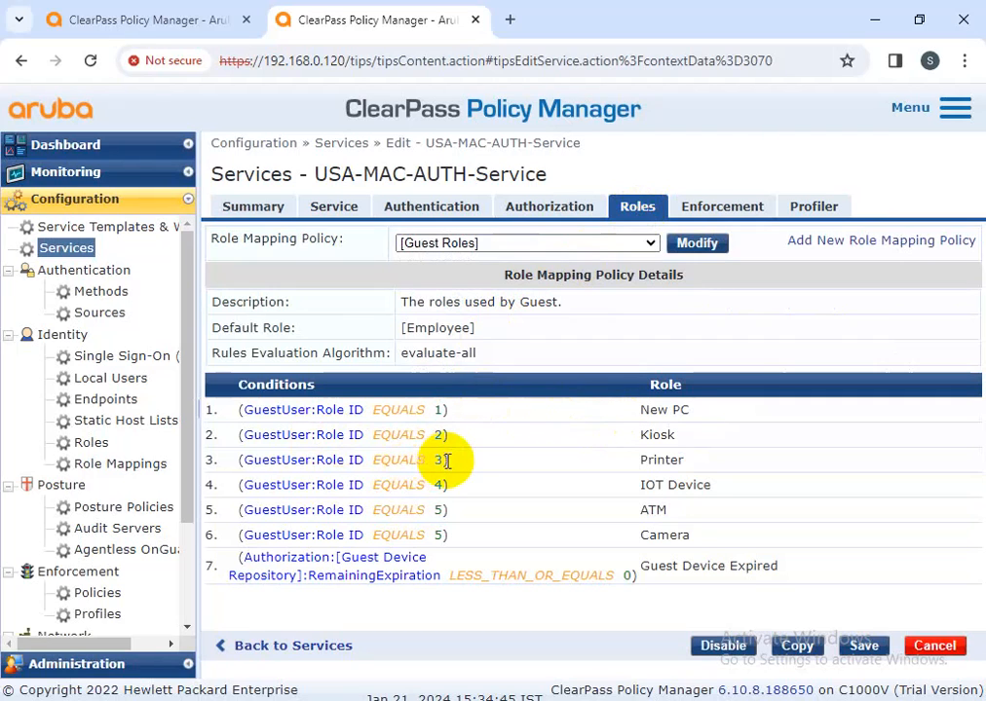
click(701, 204)
scroll(550, 438, down, 2)
scroll(550, 441, down, 1)
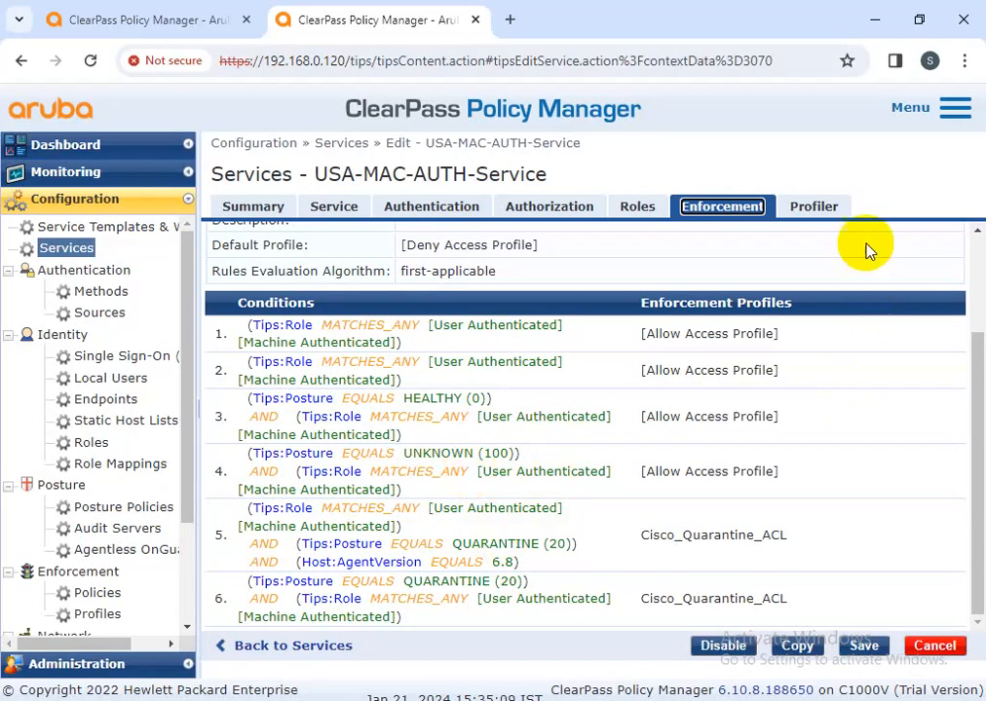
click(818, 207)
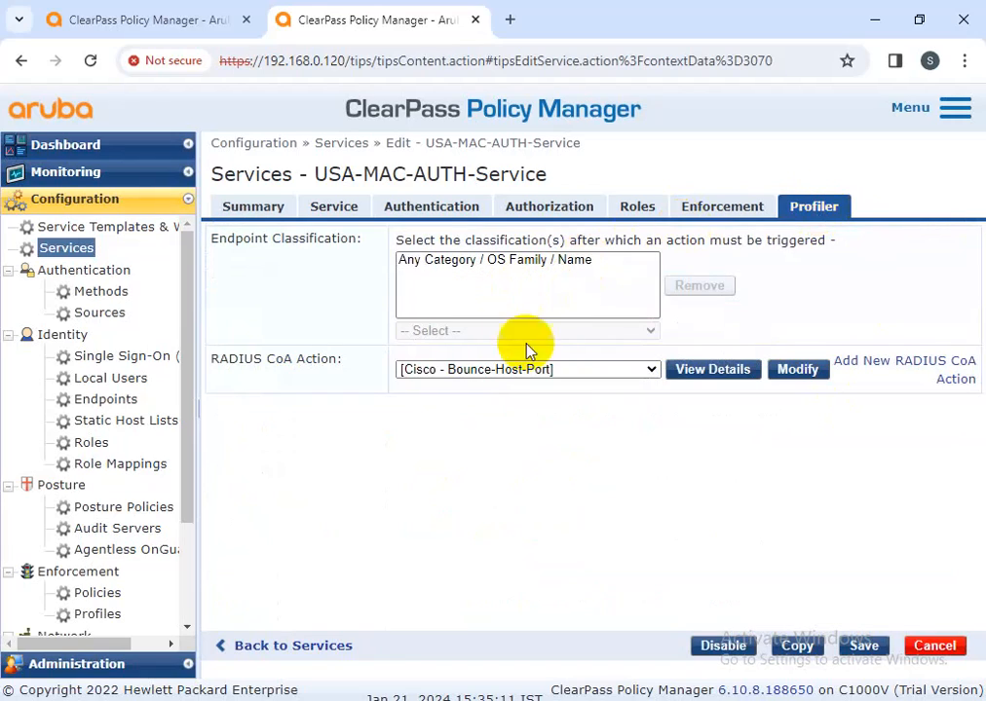
click(514, 272)
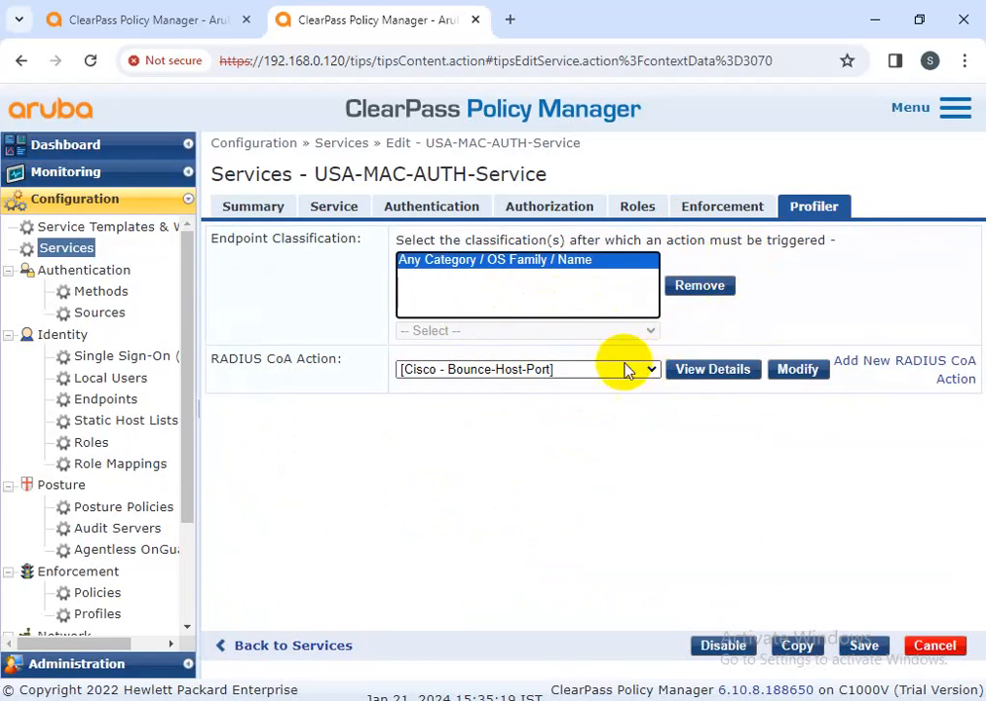
Disable the Profile Endpoints option of USA-MAC-AUTH-Service and save the service
click(348, 219)
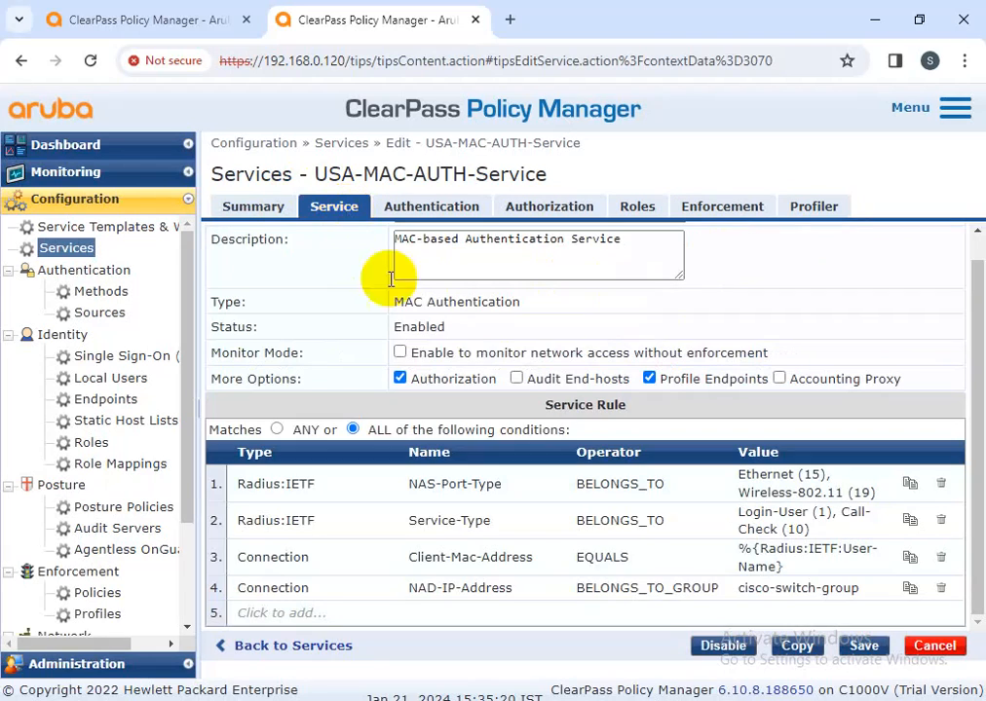
click(649, 379)
click(863, 646)
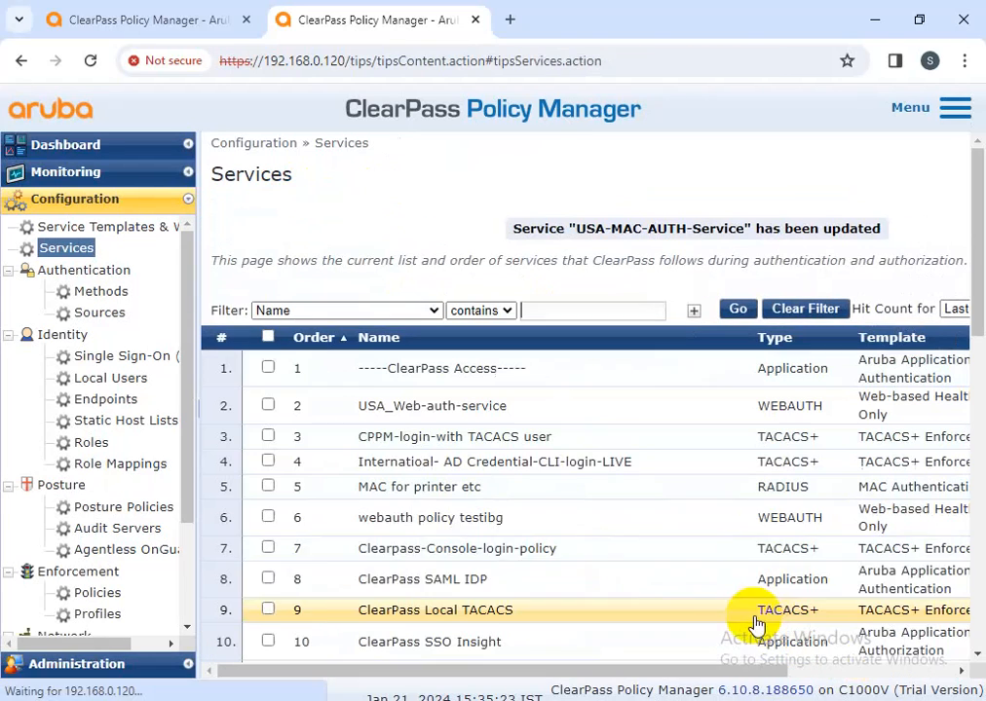
Reopen USA-MAC-AUTH-Service from the services list and enable its Profile Endpoints option
scroll(526, 539, down, 2)
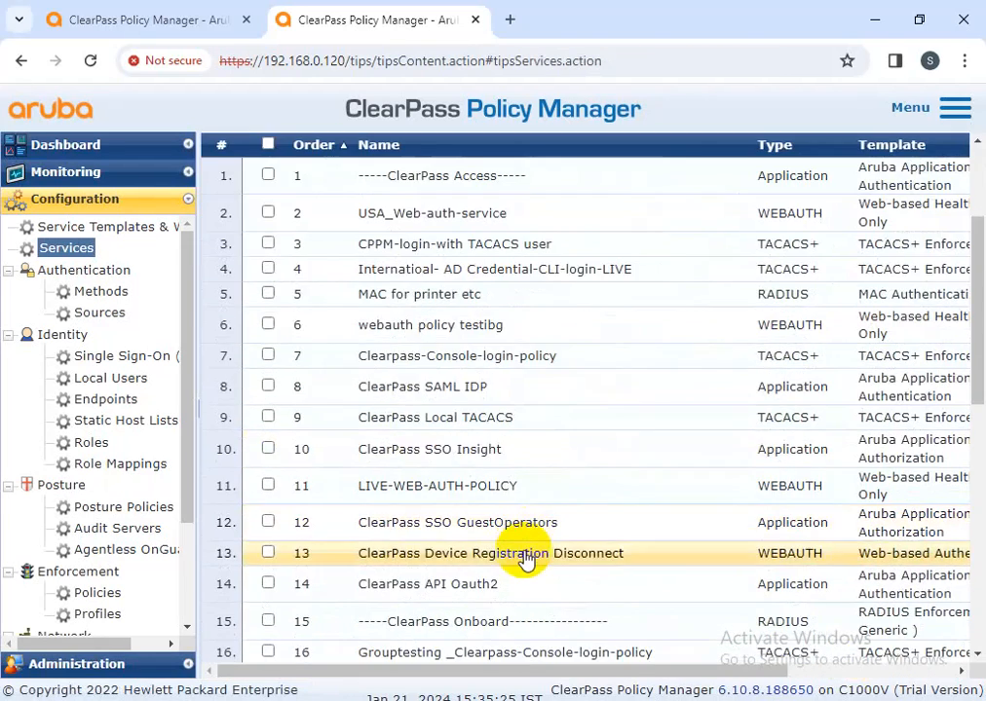
scroll(502, 557, down, 2)
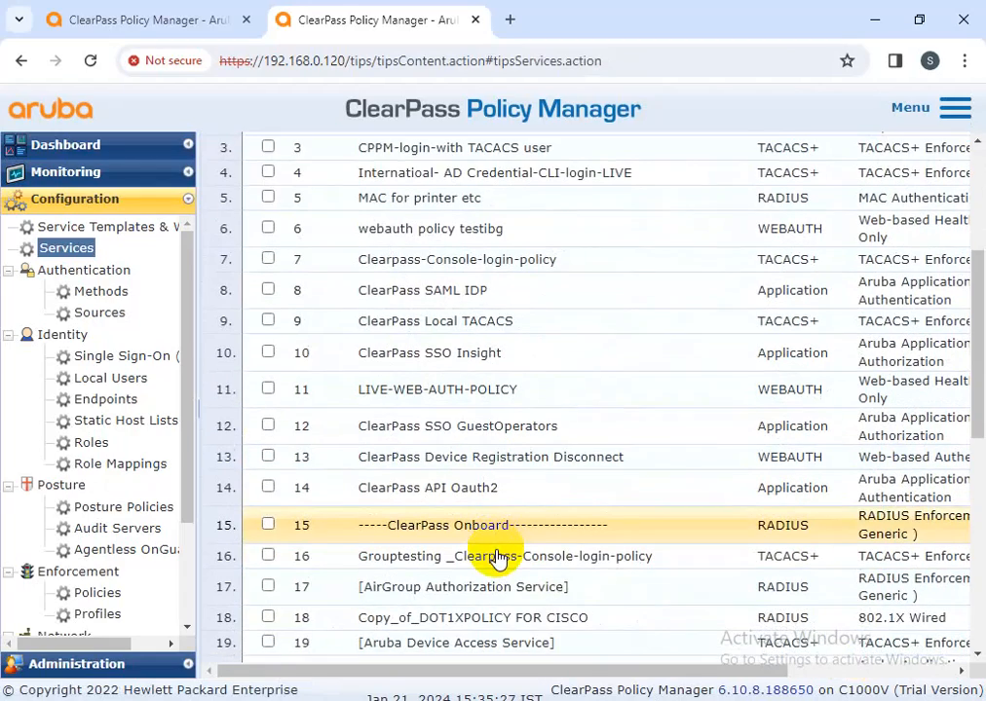
scroll(497, 558, down, 1)
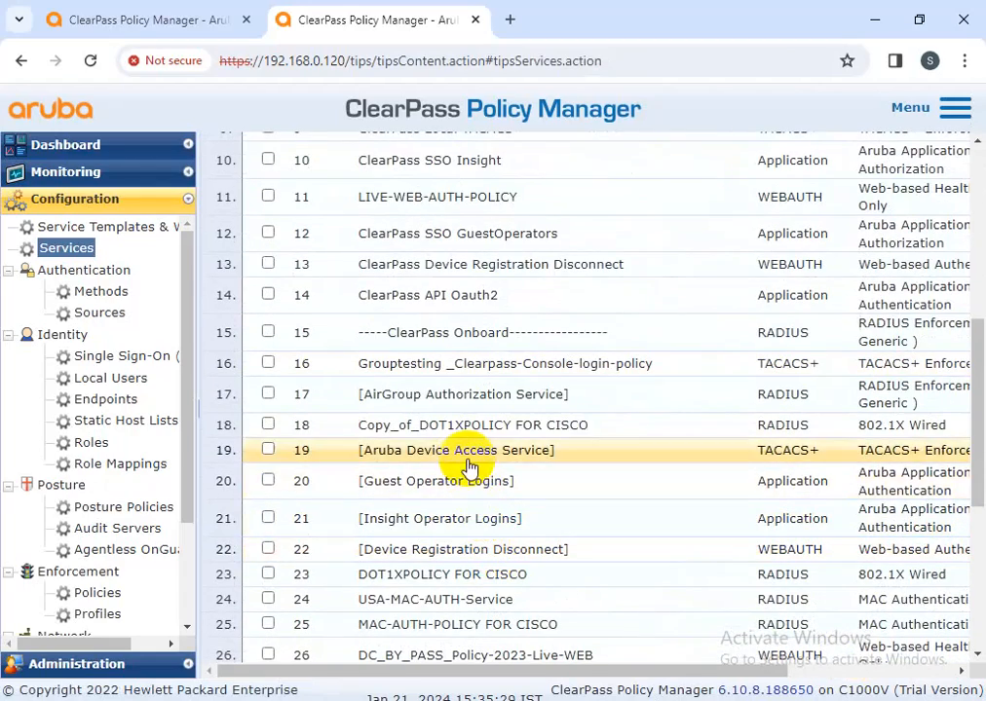
scroll(468, 498, down, 1)
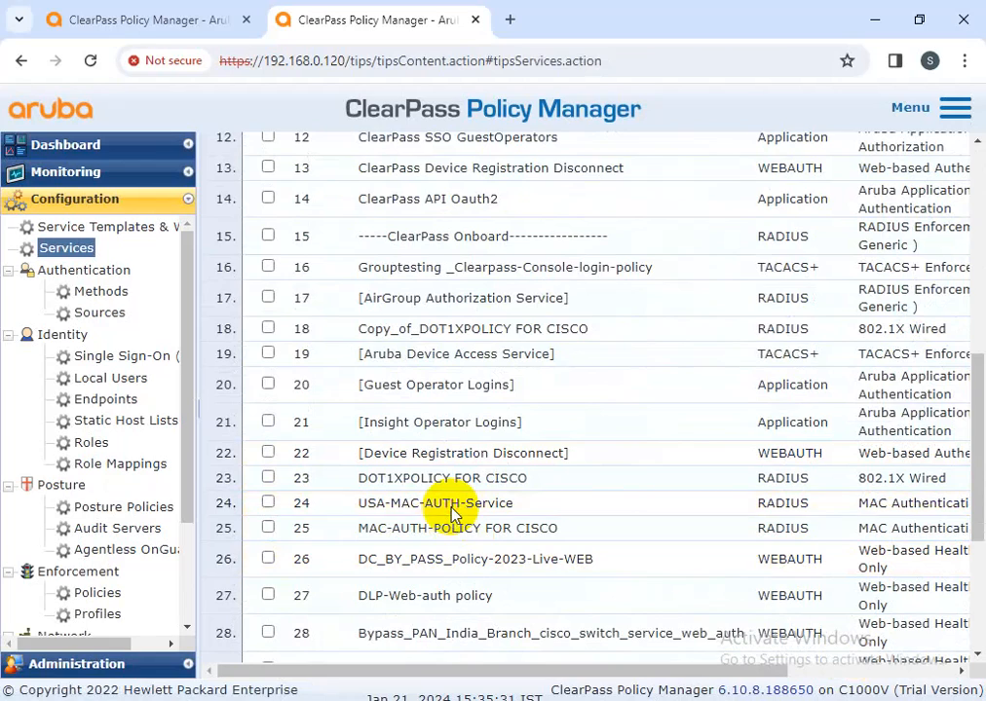
click(448, 504)
click(334, 207)
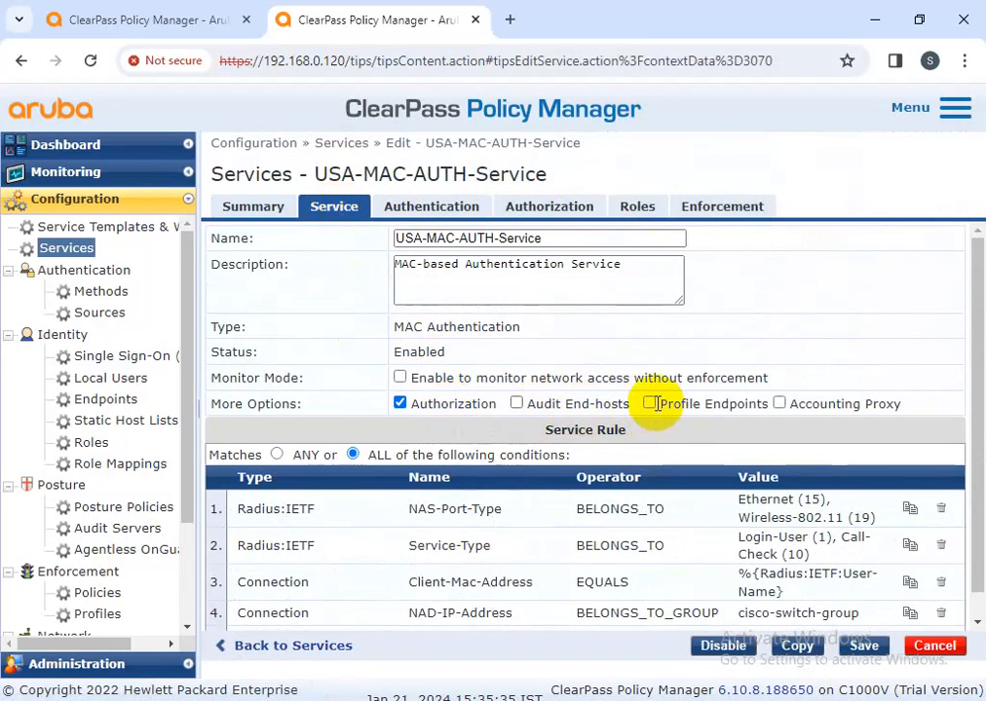
click(650, 404)
Add the endpoint classification Any Category / OS Family / Name, keep Copy_of_[Cisco - Bounce-Host-Port] as the RADIUS CoA action, and save the service
click(815, 207)
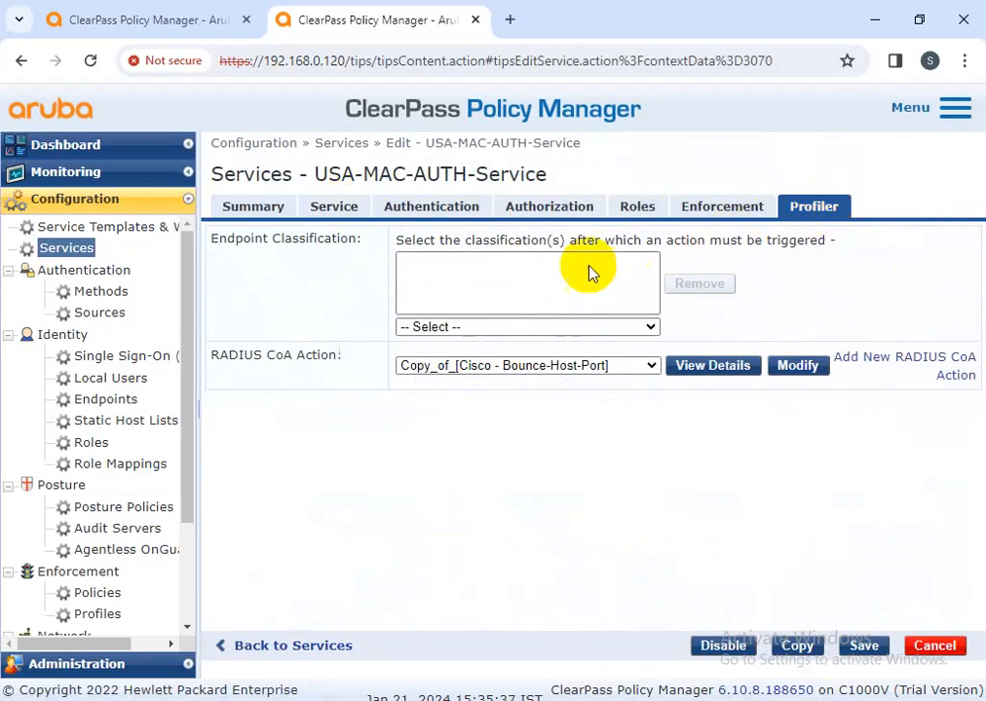
click(503, 327)
click(504, 359)
click(504, 368)
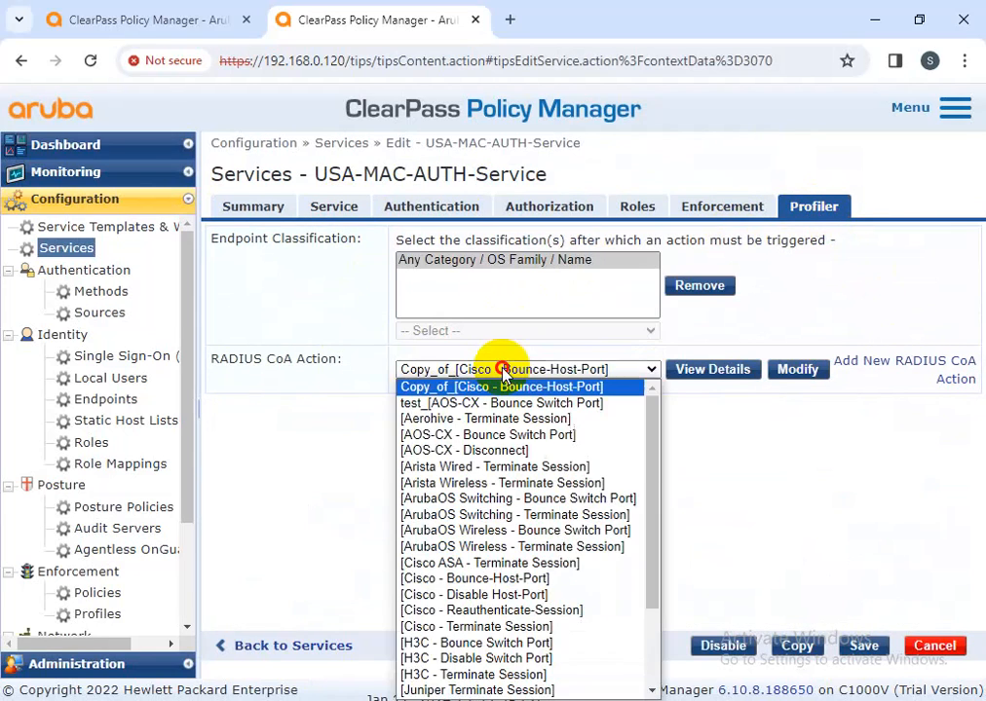
click(857, 516)
click(861, 645)
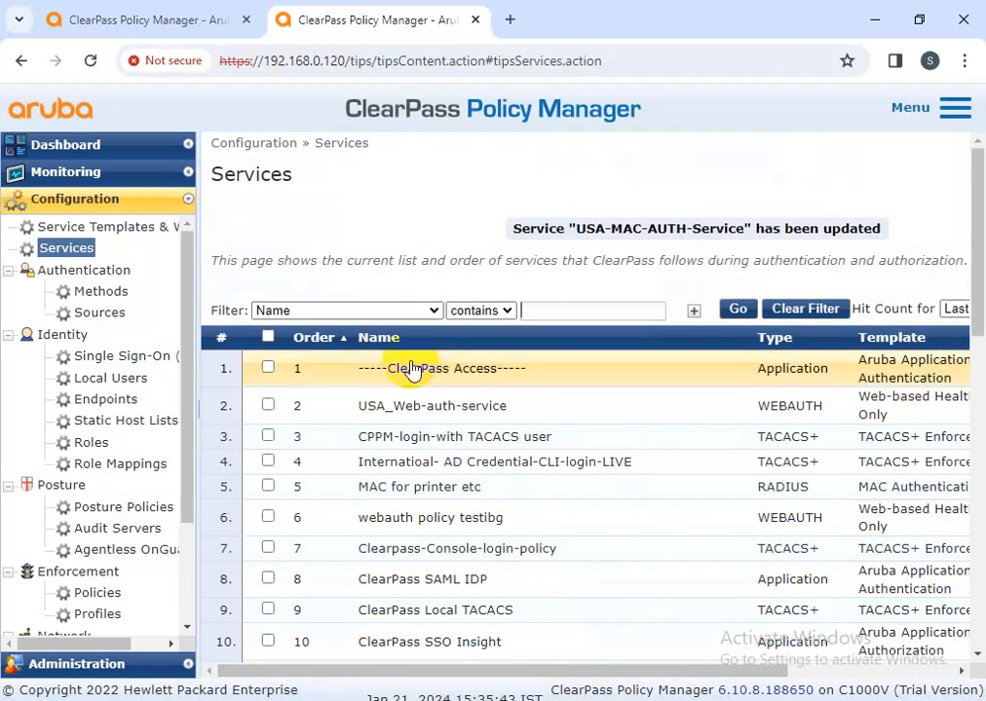
Open the service MAC for printer etc and review its summary and service rule
click(440, 487)
scroll(545, 467, down, 1)
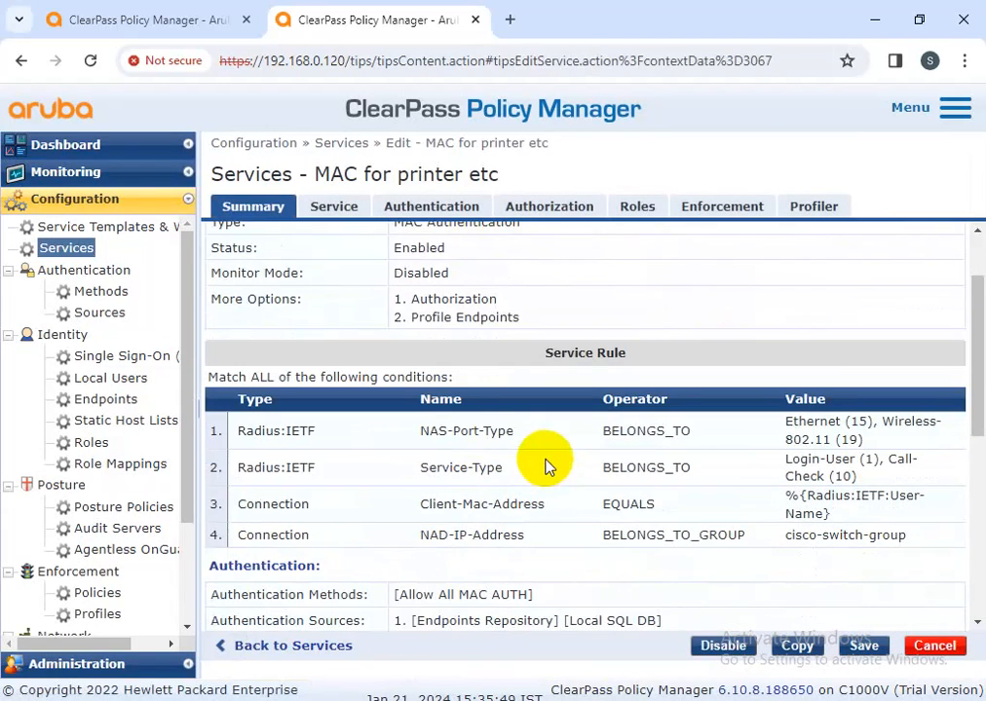
scroll(545, 468, up, 1)
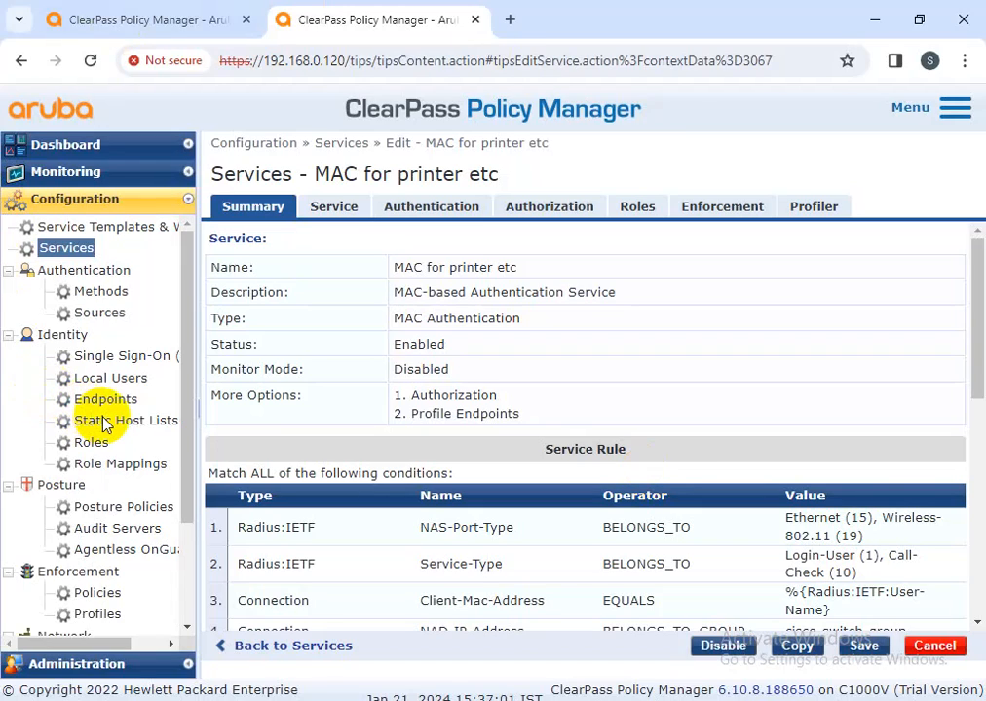
Open the Server Manager's licensing page and view the cluster license summary
scroll(87, 560, down, 3)
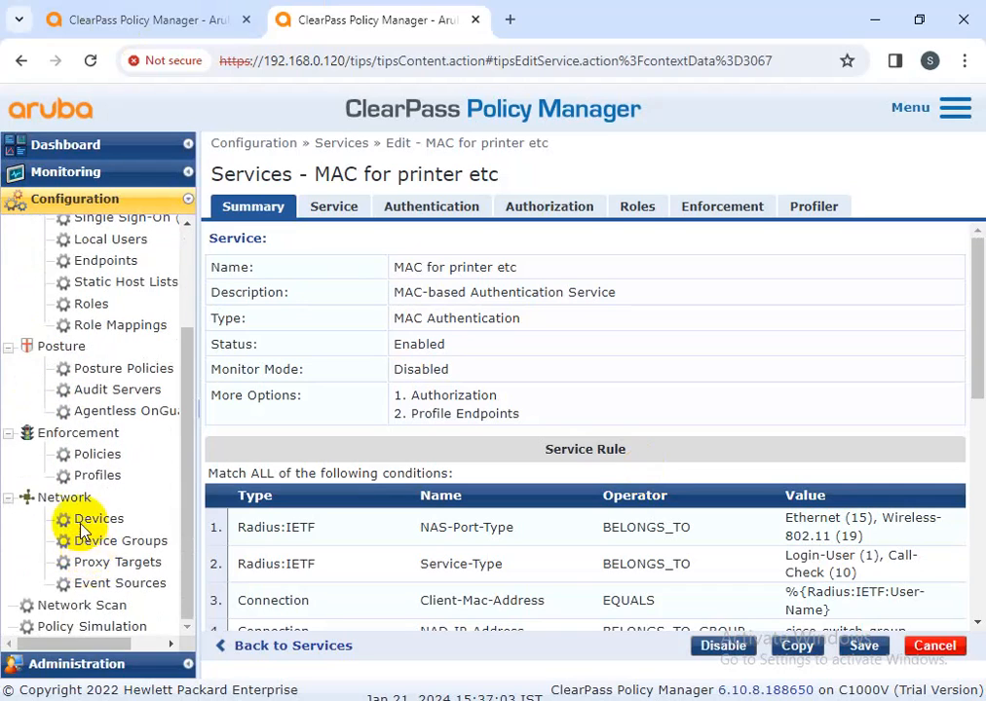
scroll(66, 492, up, 3)
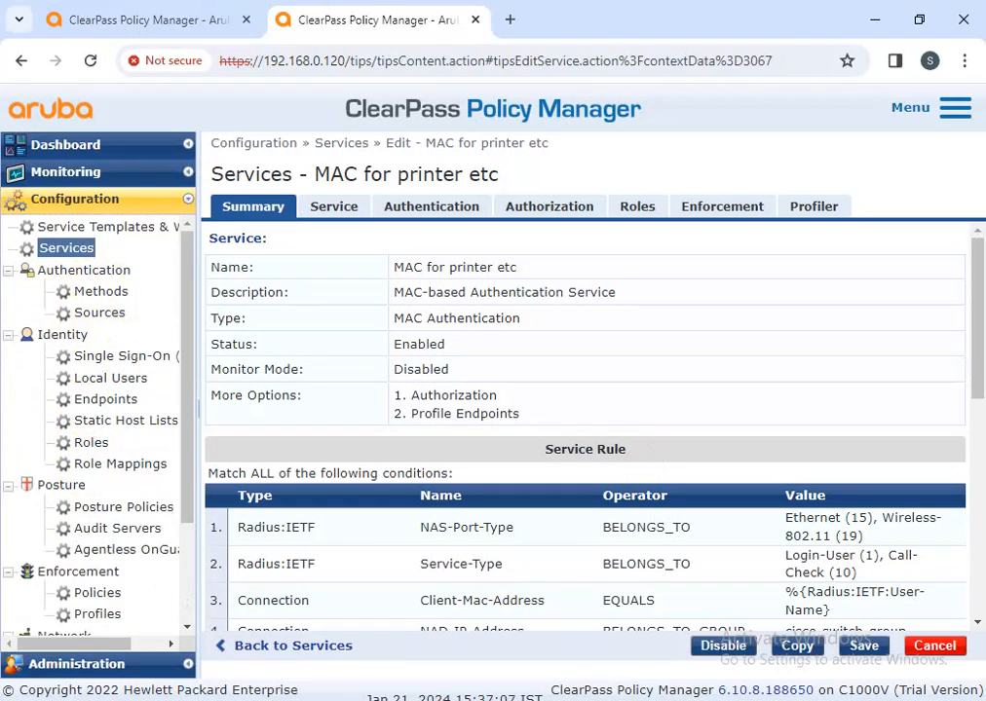
click(109, 663)
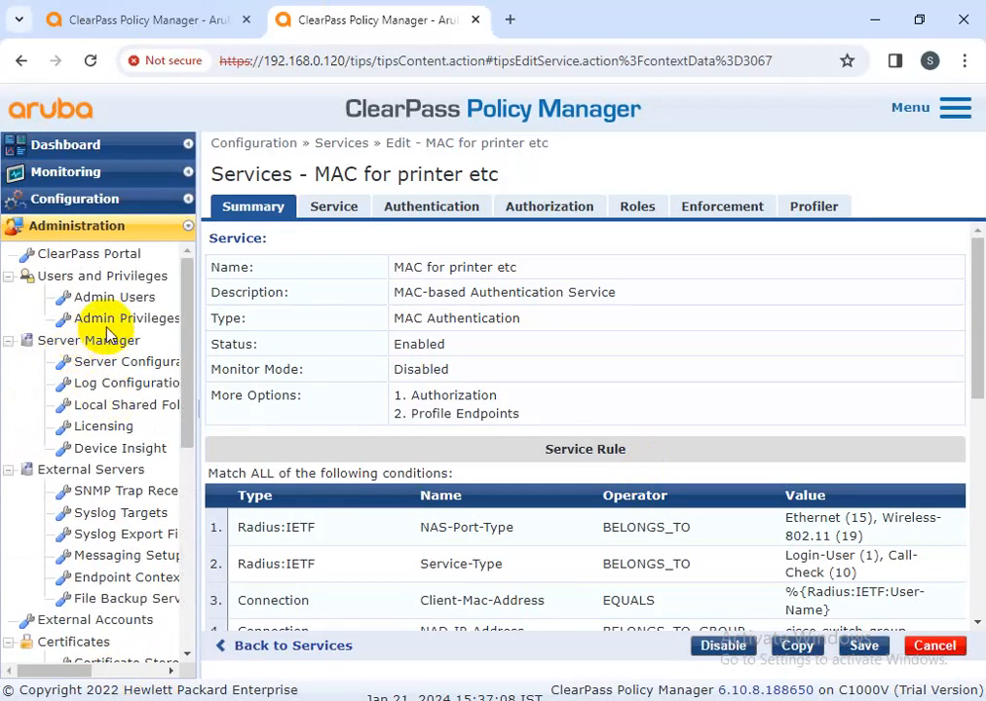
click(115, 430)
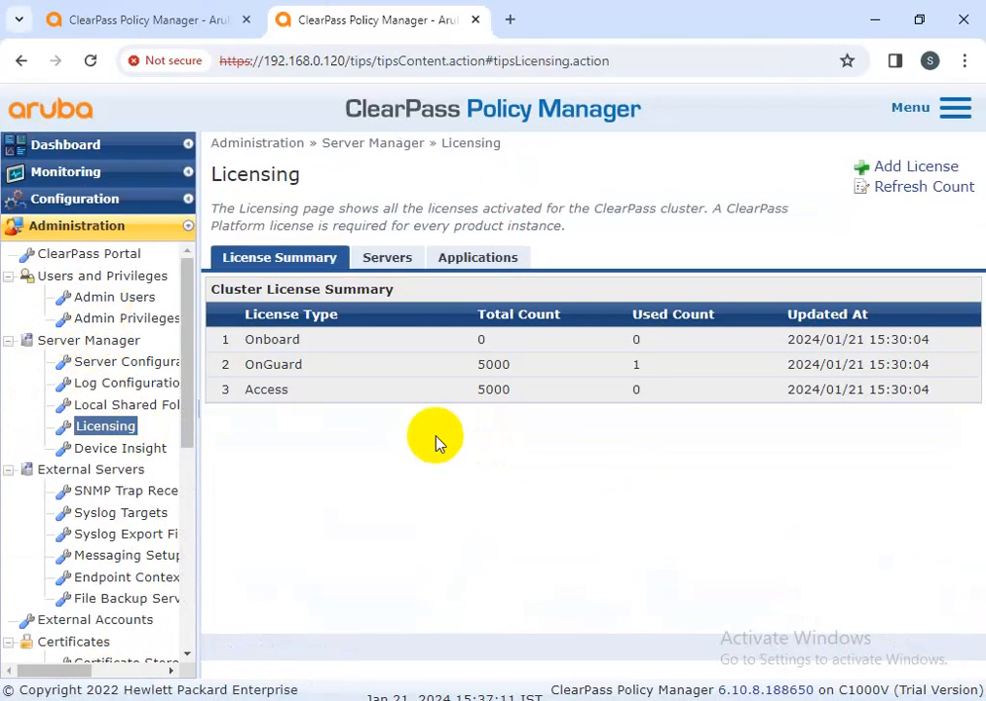